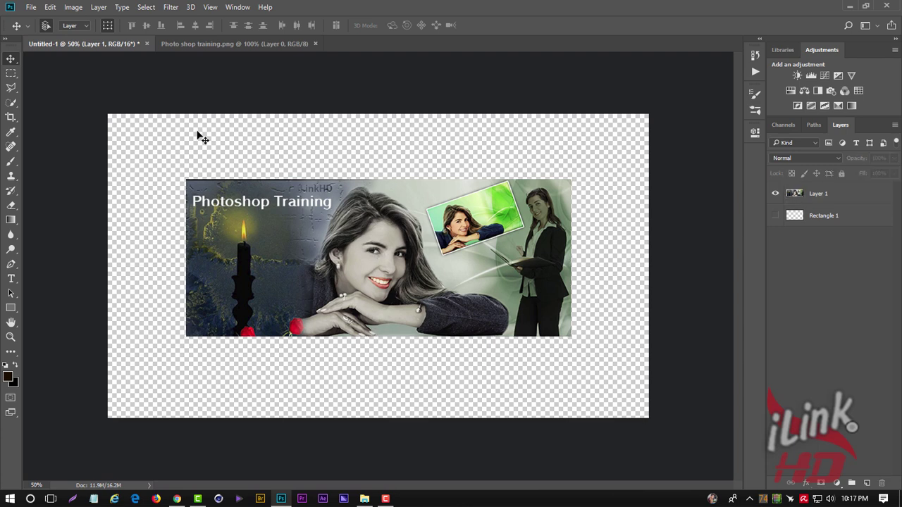
Drag Layer 1's banner photo slightly higher and centre it horizontally on the canvas
{"action": "left_click", "coordinate": [197, 136]}
{"action": "left_click_drag", "start_coordinate": [402, 208], "coordinate": [411, 208]}
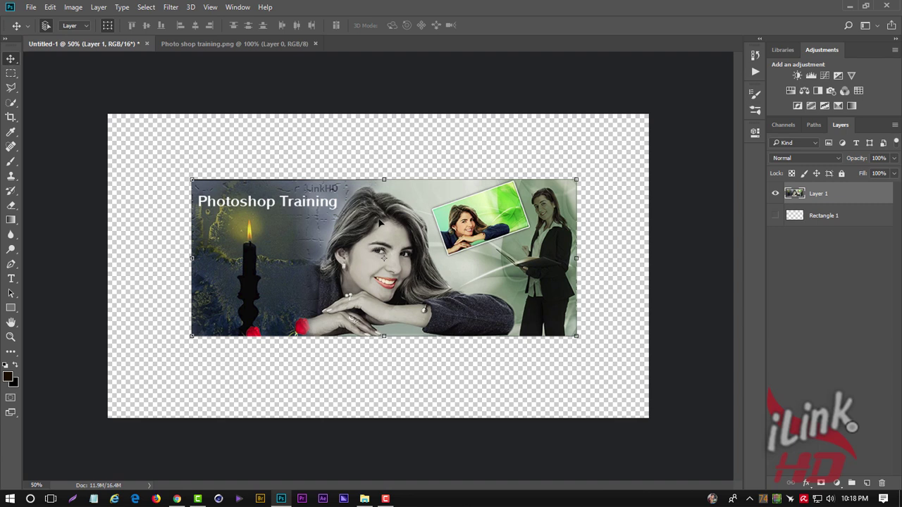
{"action": "left_click_drag", "start_coordinate": [403, 223], "coordinate": [399, 215]}
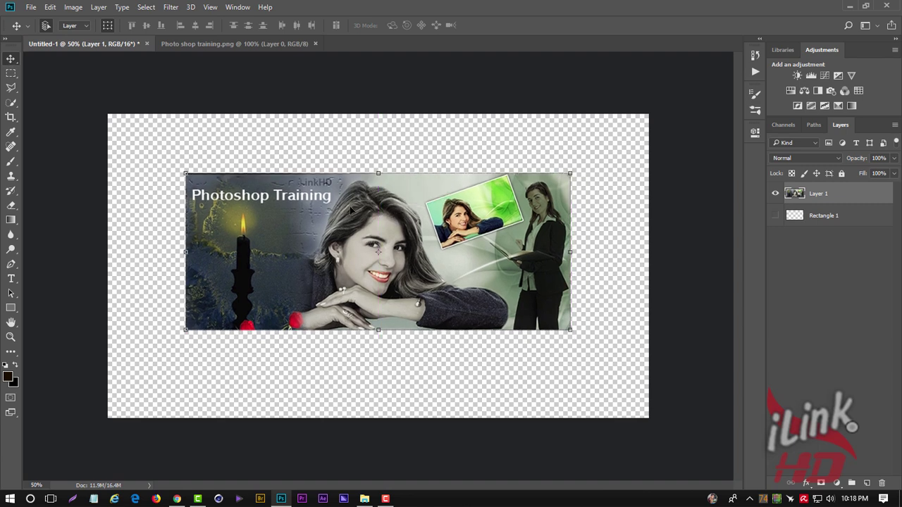
{"action": "left_click_drag", "start_coordinate": [351, 210], "coordinate": [415, 169]}
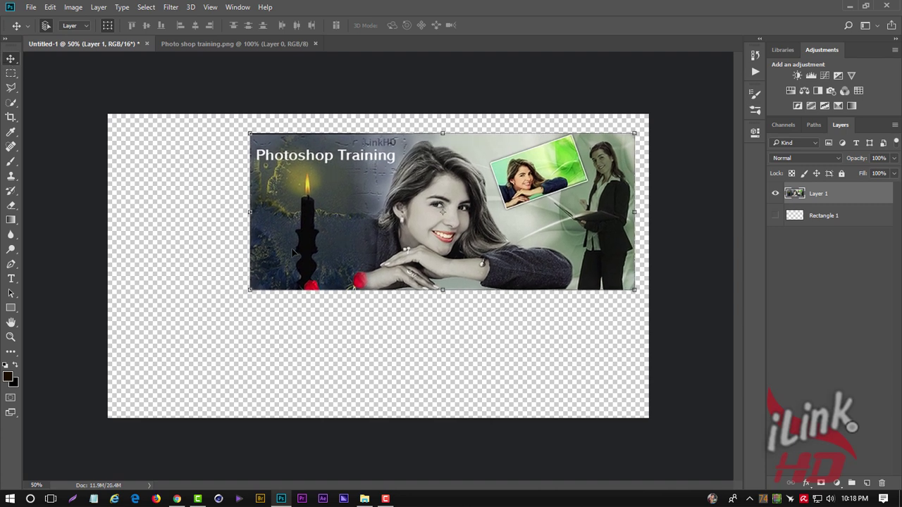
{"action": "left_click_drag", "start_coordinate": [393, 196], "coordinate": [346, 234]}
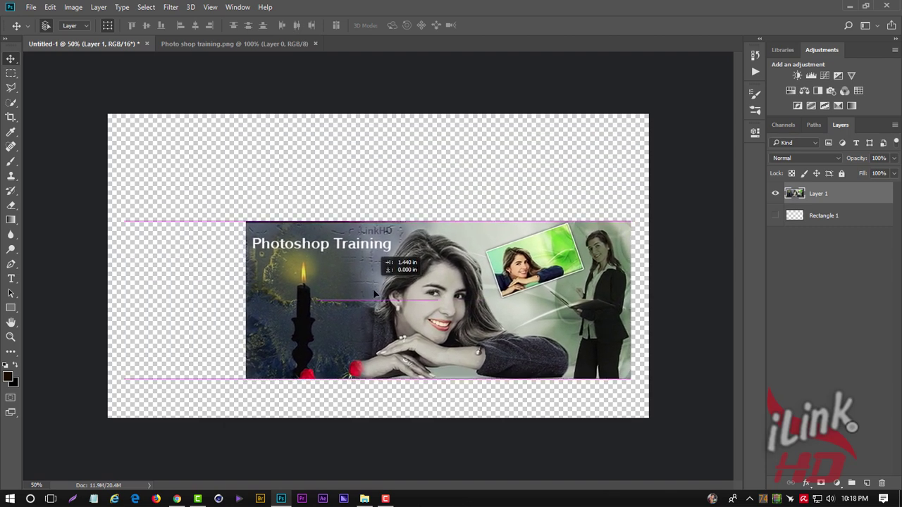
{"action": "mouse_move", "coordinate": [346, 234]}
{"action": "left_mouse_down"}
{"action": "mouse_move", "coordinate": [406, 321]}
{"action": "mouse_move", "coordinate": [318, 216]}
{"action": "left_mouse_up"}
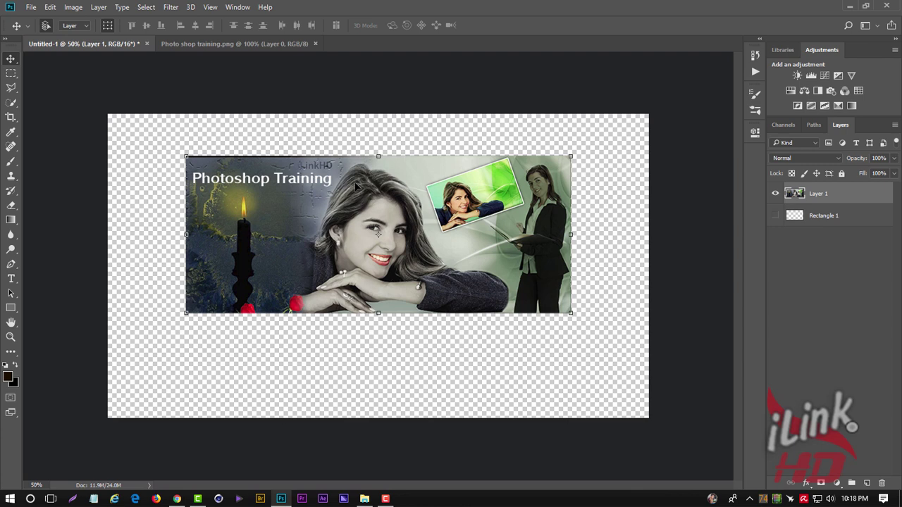
{"action": "key", "text": "m"}
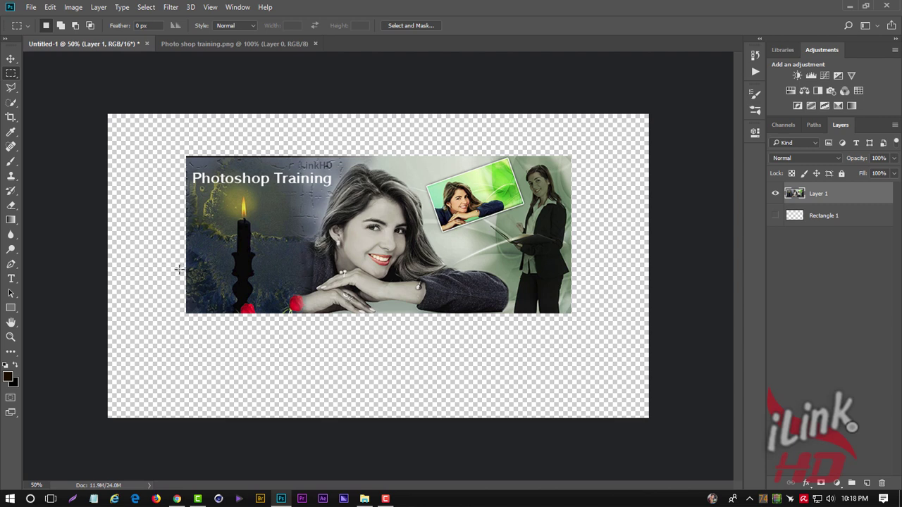
{"action": "left_click_drag", "start_coordinate": [179, 269], "coordinate": [602, 330]}
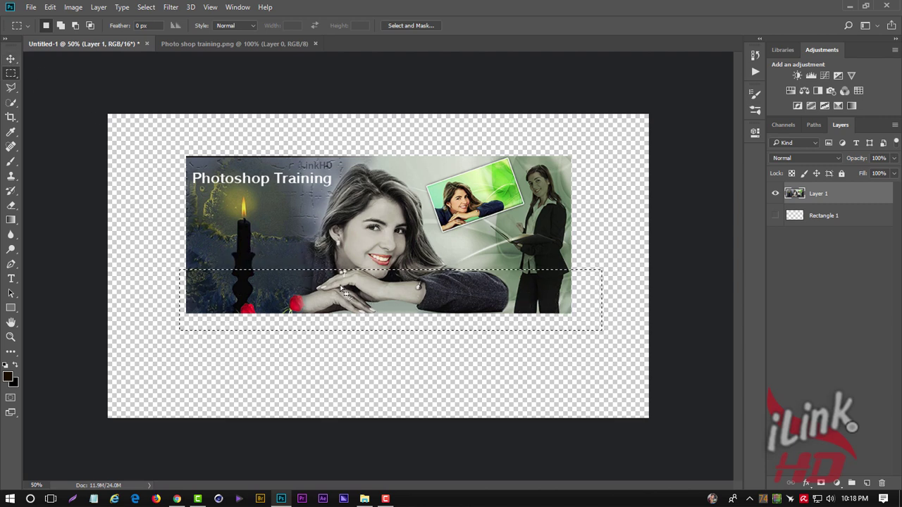
{"action": "left_click", "coordinate": [11, 60]}
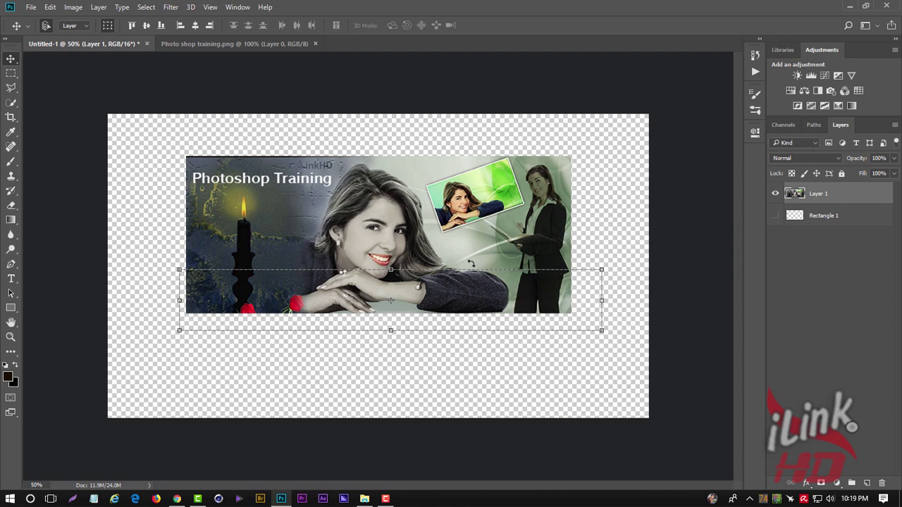
{"action": "key", "text": "Delete"}
{"action": "left_click_drag", "start_coordinate": [586, 278], "coordinate": [587, 287]}
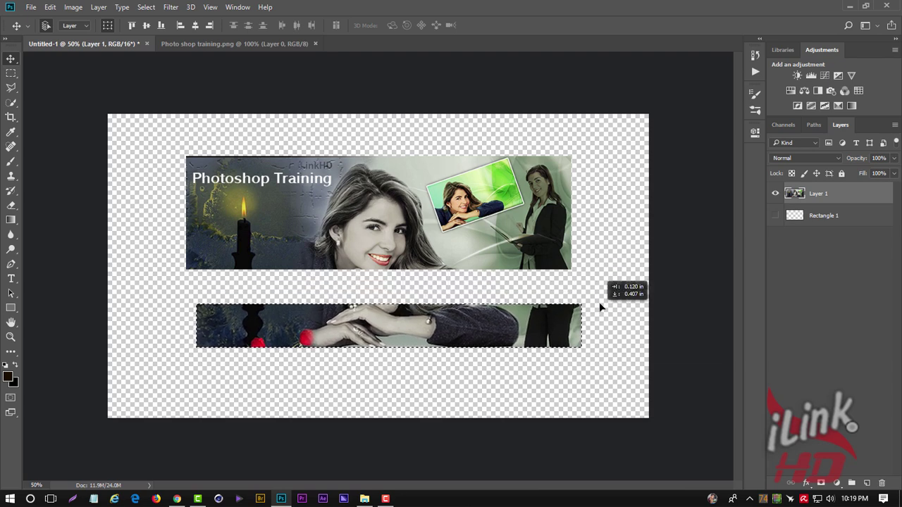
{"action": "mouse_move", "coordinate": [586, 291]}
{"action": "left_mouse_down"}
{"action": "mouse_move", "coordinate": [599, 303]}
{"action": "mouse_move", "coordinate": [551, 289]}
{"action": "left_mouse_up"}
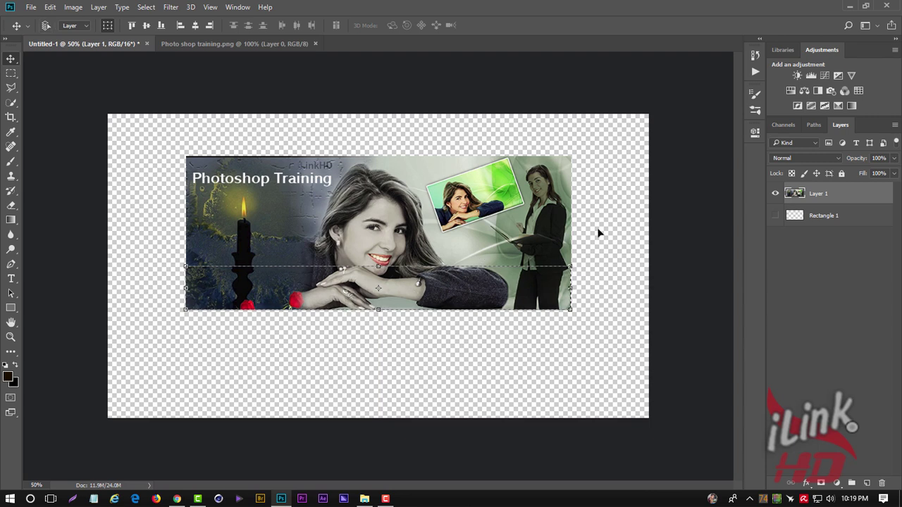
{"action": "key", "text": "ctrl+d"}
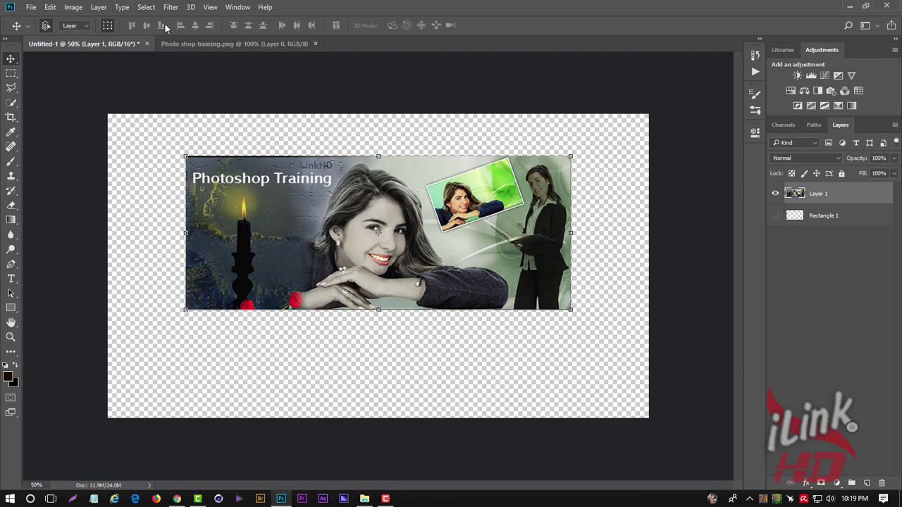
{"action": "key", "text": "ctrl+shift+d"}
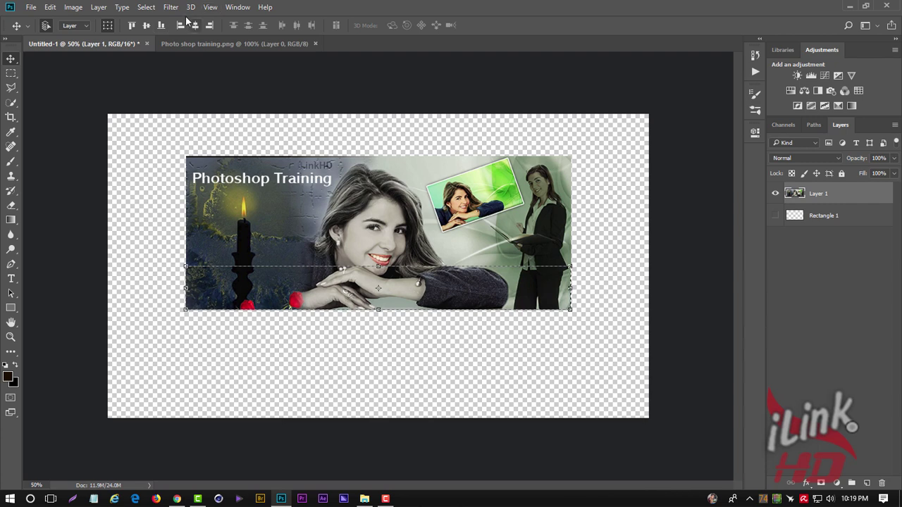
{"action": "left_click", "coordinate": [146, 7]}
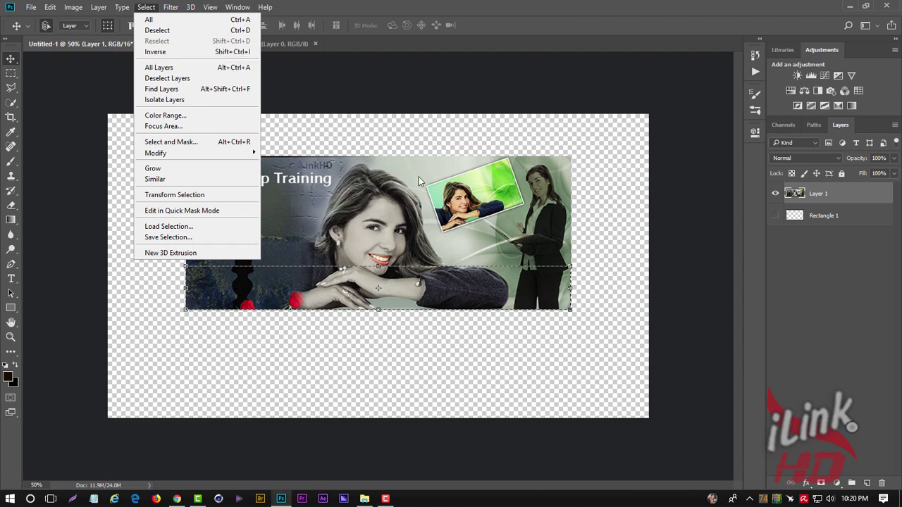
{"action": "left_click", "coordinate": [363, 133]}
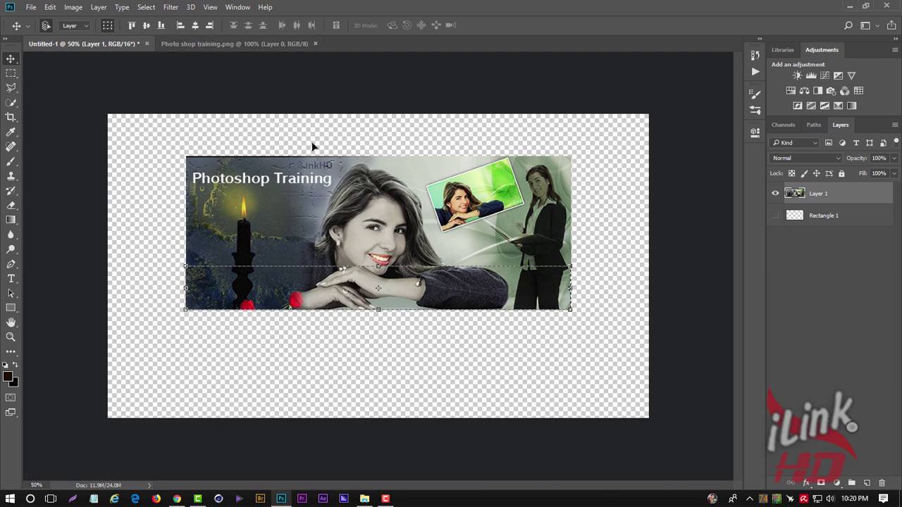
{"action": "left_click", "coordinate": [146, 7]}
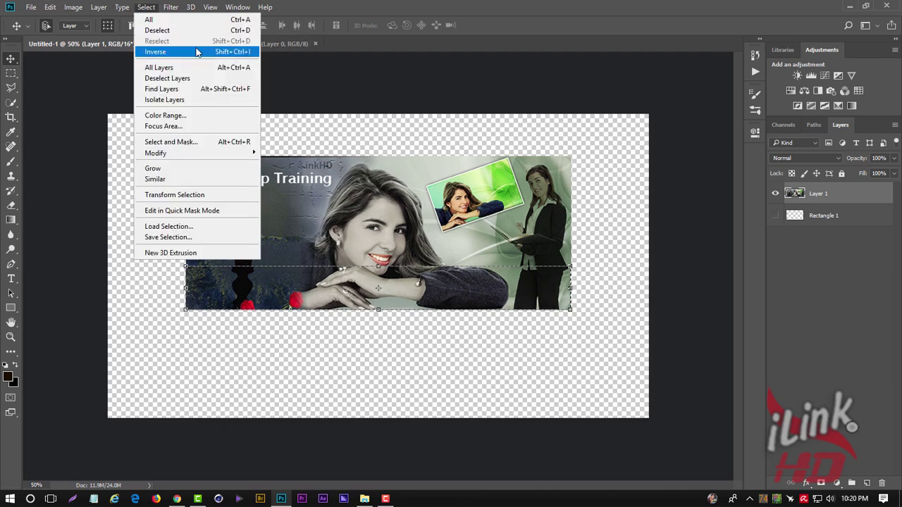
{"action": "left_click", "coordinate": [161, 53]}
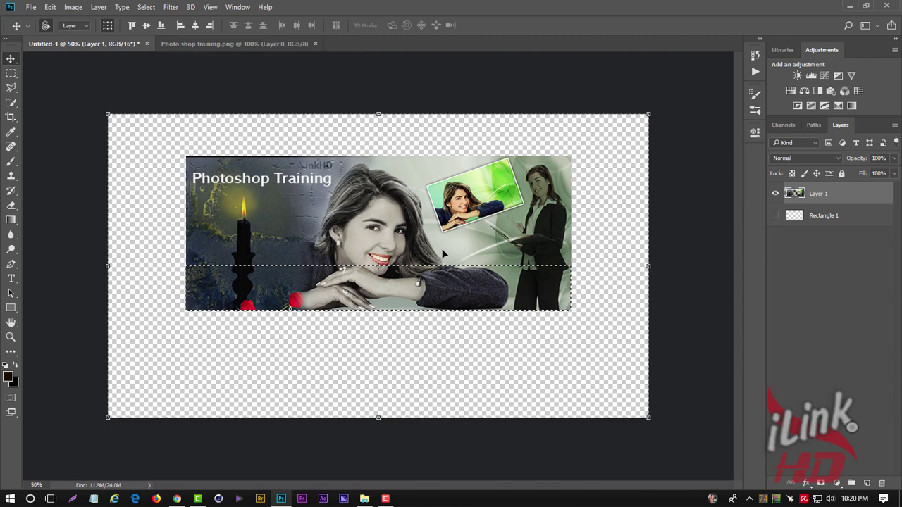
{"action": "key", "text": "Delete"}
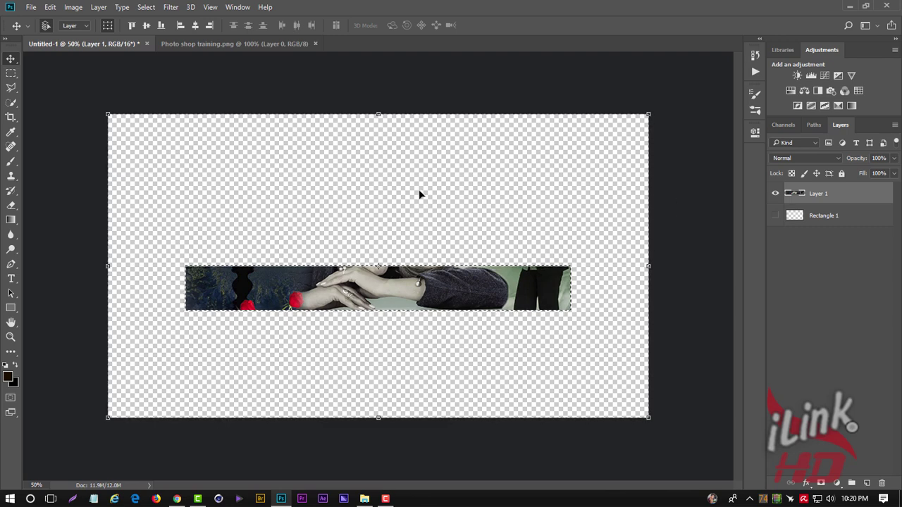
{"action": "key", "text": "ctrl+z"}
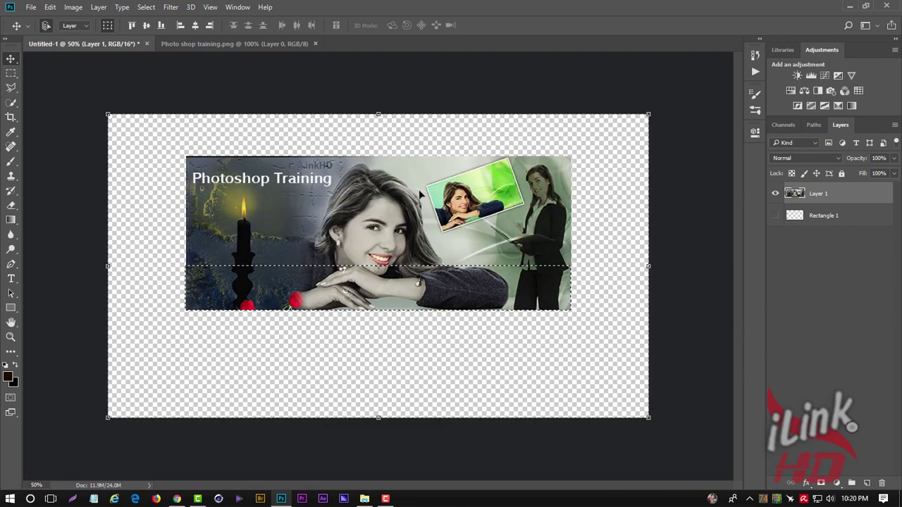
{"action": "key", "text": "ctrl+d"}
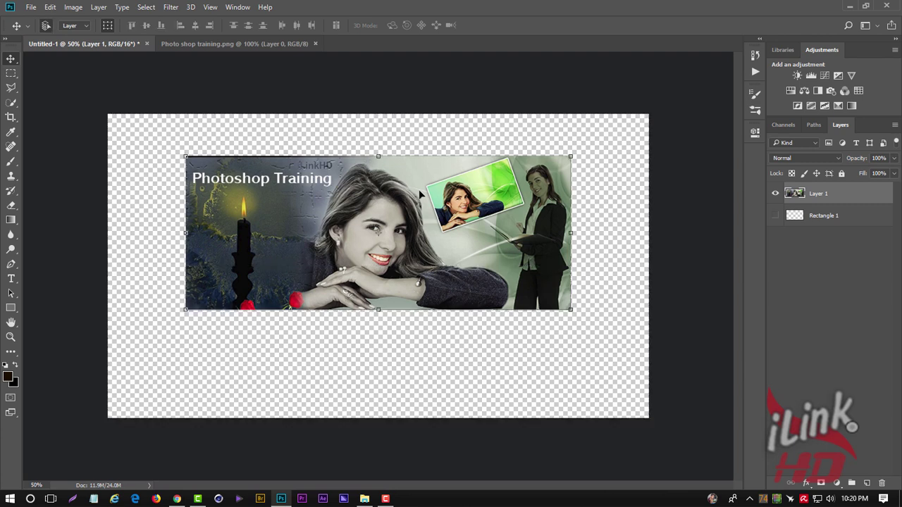
Choose the Polygonal Lasso Tool from the lasso flyout
{"action": "left_click", "coordinate": [12, 89]}
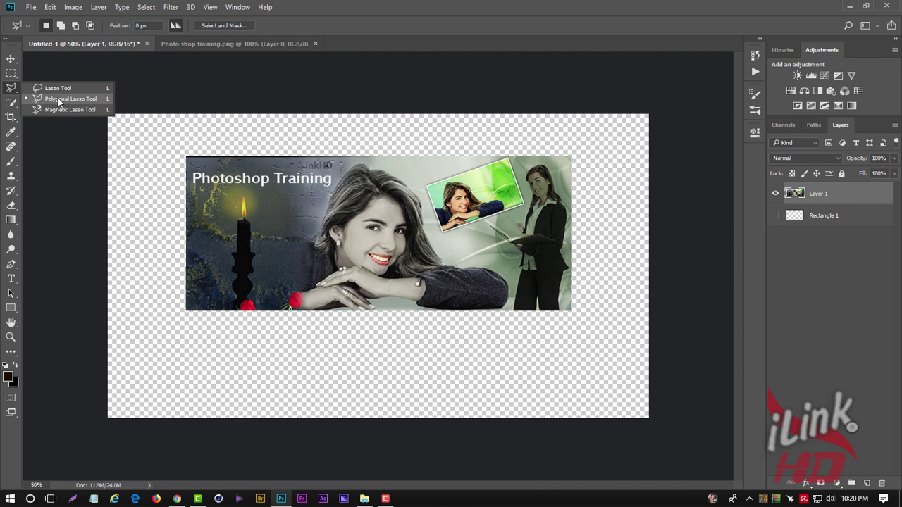
{"action": "left_click", "coordinate": [58, 99]}
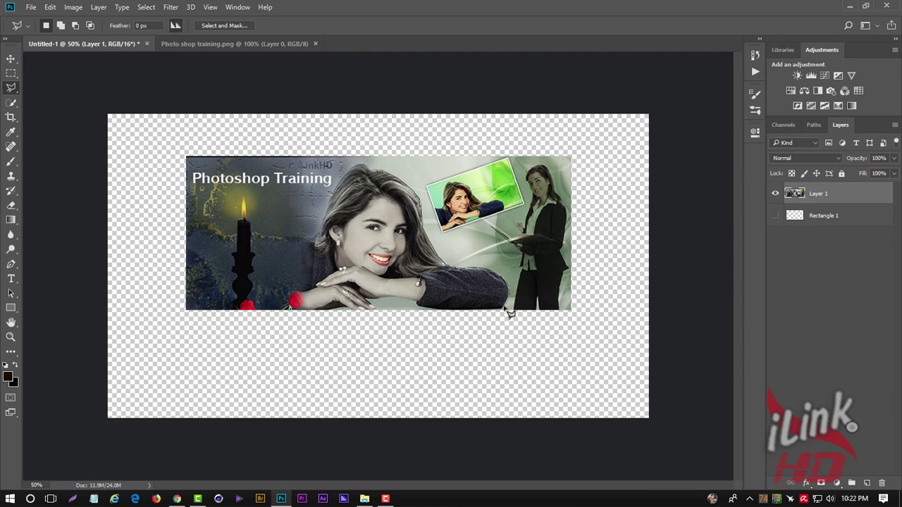
Trace a straight-edged selection around the smiling woman in the banner
{"action": "left_click", "coordinate": [503, 310]}
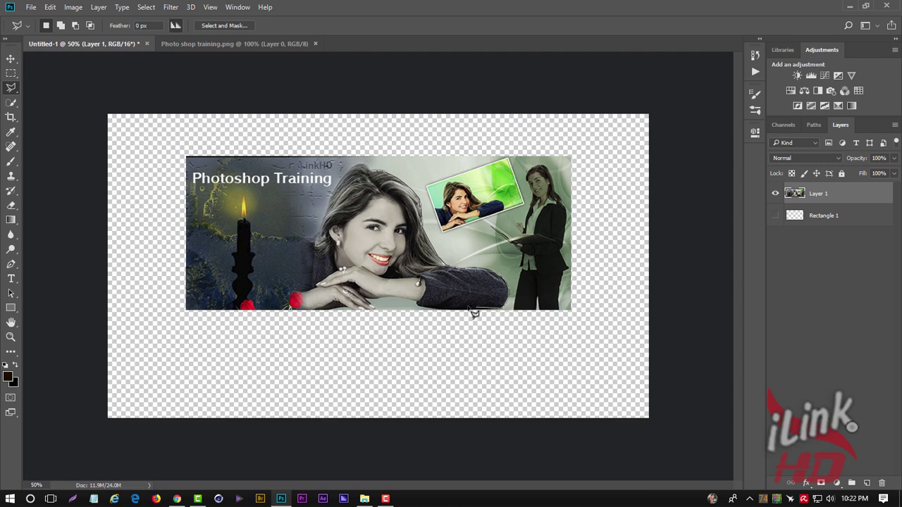
{"action": "left_click", "coordinate": [419, 308]}
{"action": "left_click", "coordinate": [312, 285]}
{"action": "left_click", "coordinate": [323, 225]}
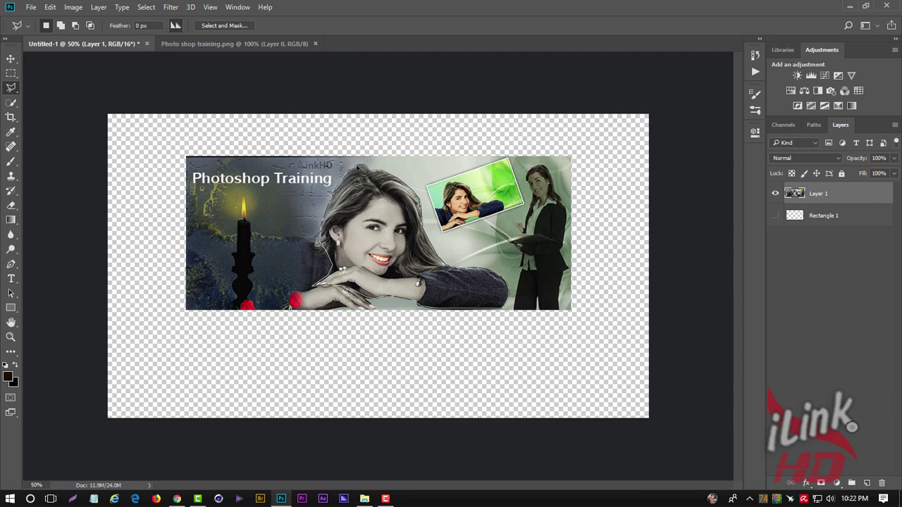
{"action": "left_click", "coordinate": [359, 167]}
{"action": "left_click", "coordinate": [373, 174]}
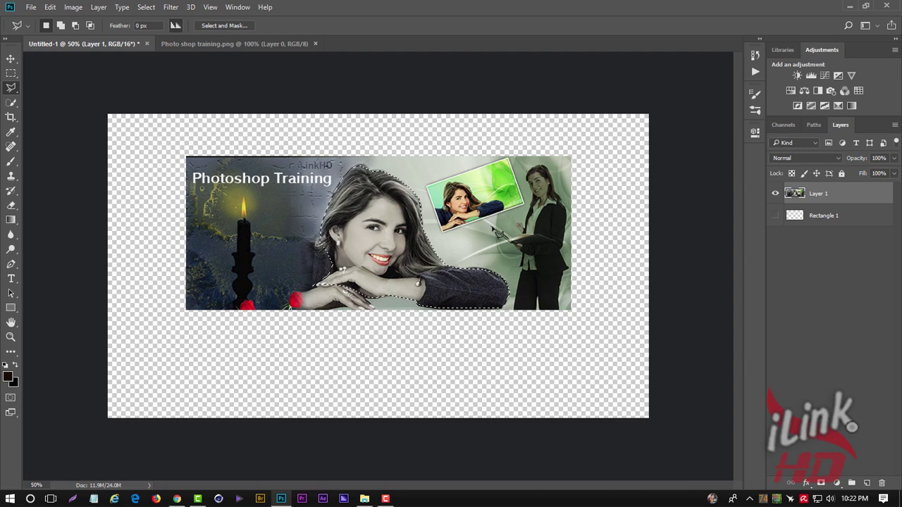
Invert the selection, delete and move the background, then undo to restore the photo
{"action": "key", "text": "ctrl+shift+i"}
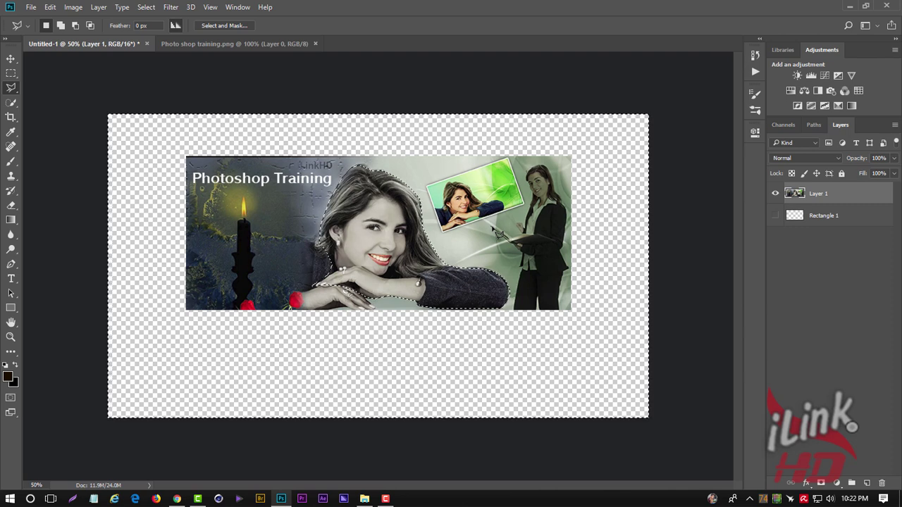
{"action": "key", "text": "Delete"}
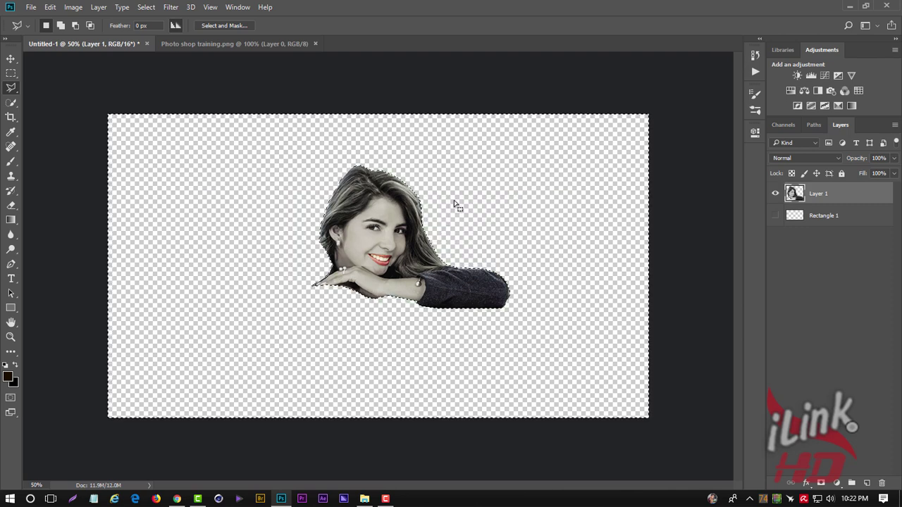
{"action": "left_click", "coordinate": [10, 58]}
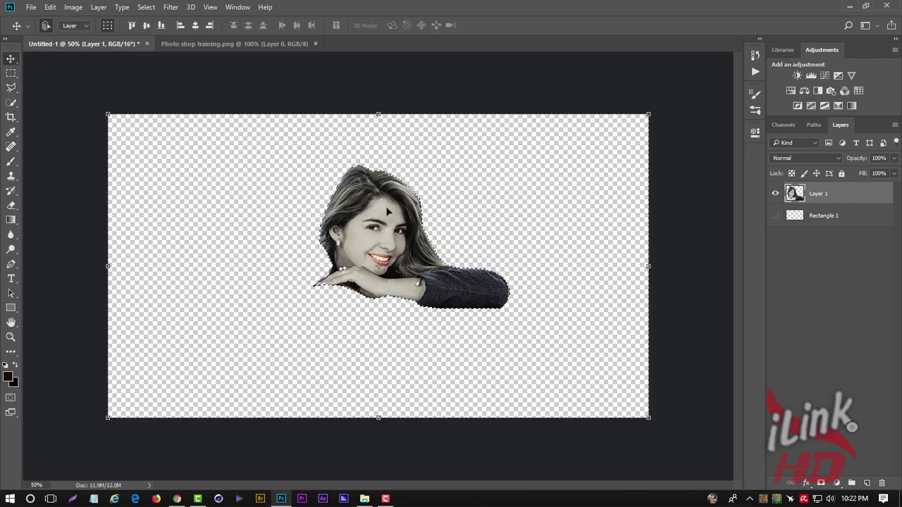
{"action": "mouse_move", "coordinate": [377, 211]}
{"action": "left_mouse_down"}
{"action": "mouse_move", "coordinate": [270, 255]}
{"action": "mouse_move", "coordinate": [242, 252]}
{"action": "left_mouse_up"}
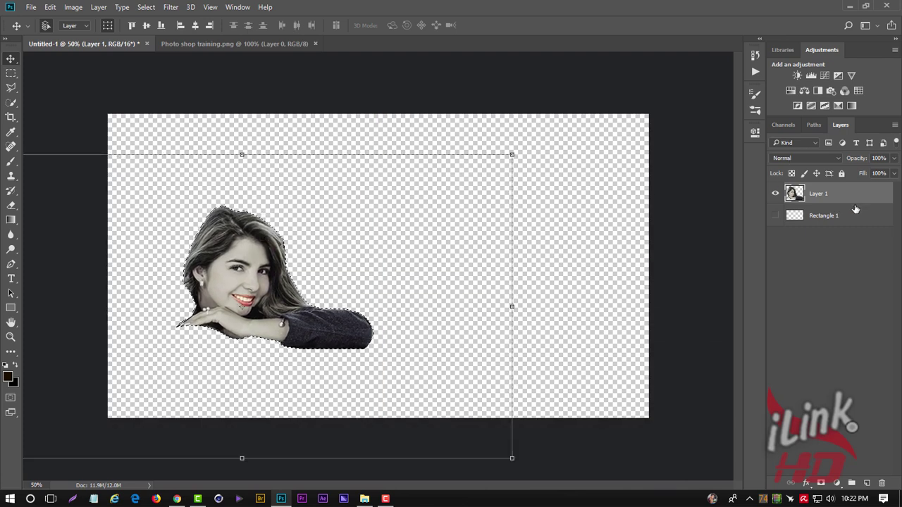
{"action": "key", "text": "ctrl+z"}
{"action": "key", "text": "ctrl+z"}
{"action": "key", "text": "ctrl+z"}
{"action": "key", "text": "ctrl+z"}
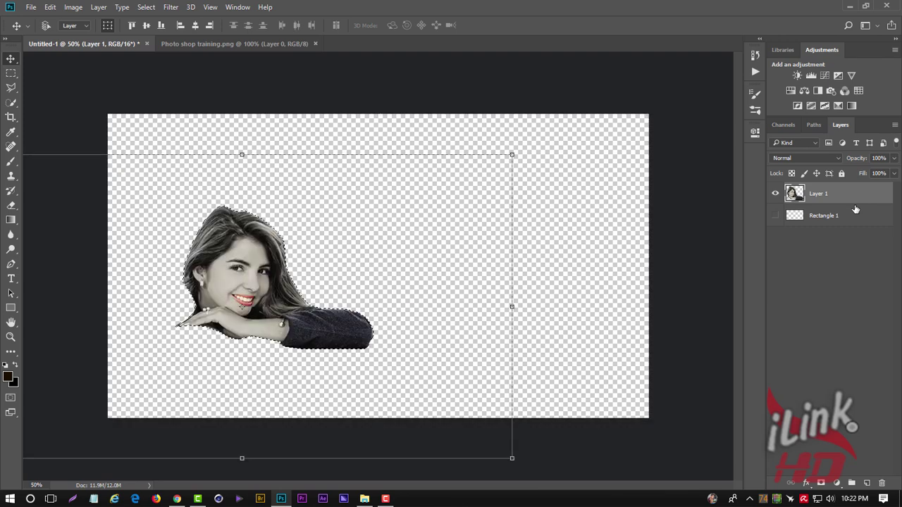
{"action": "key", "text": "ctrl+z"}
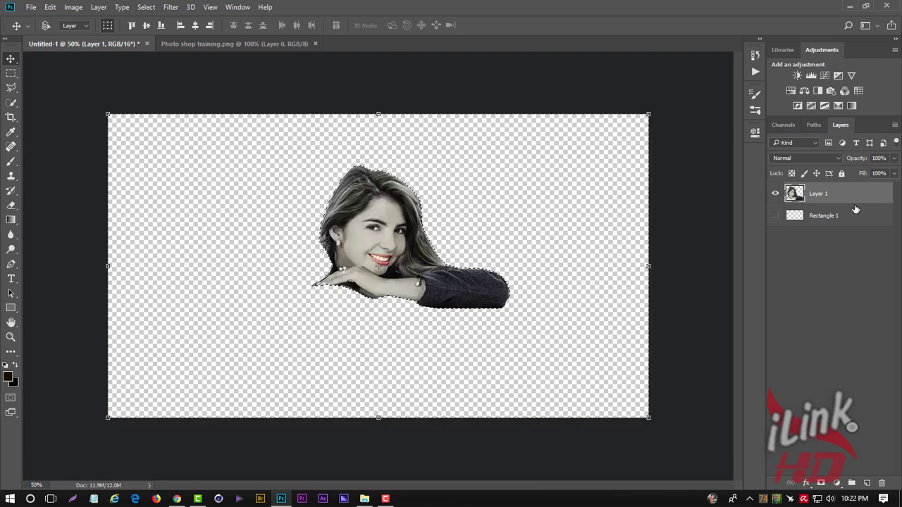
{"action": "key", "text": "ctrl+alt+z"}
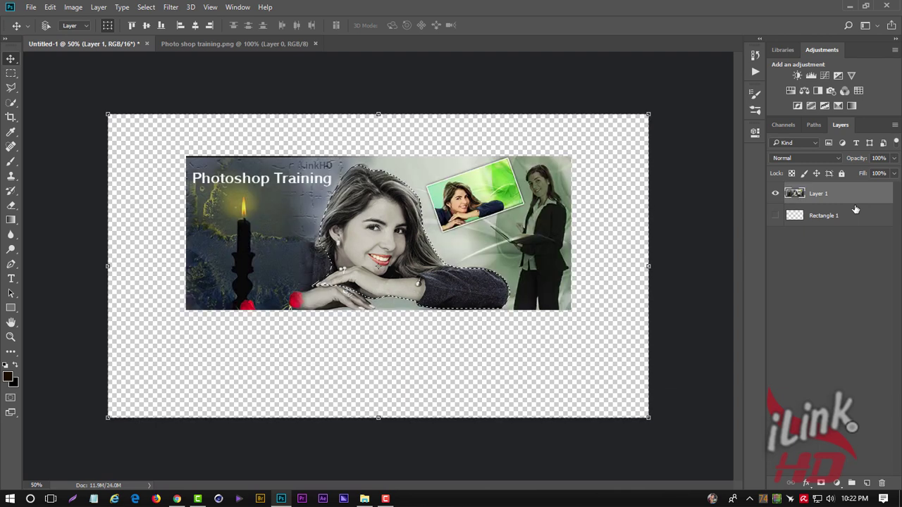
{"action": "key", "text": "ctrl"}
Copy the selected area onto a new Layer 2 with Layer via Copy
{"action": "right_click", "coordinate": [852, 197]}
{"action": "left_click", "coordinate": [854, 195]}
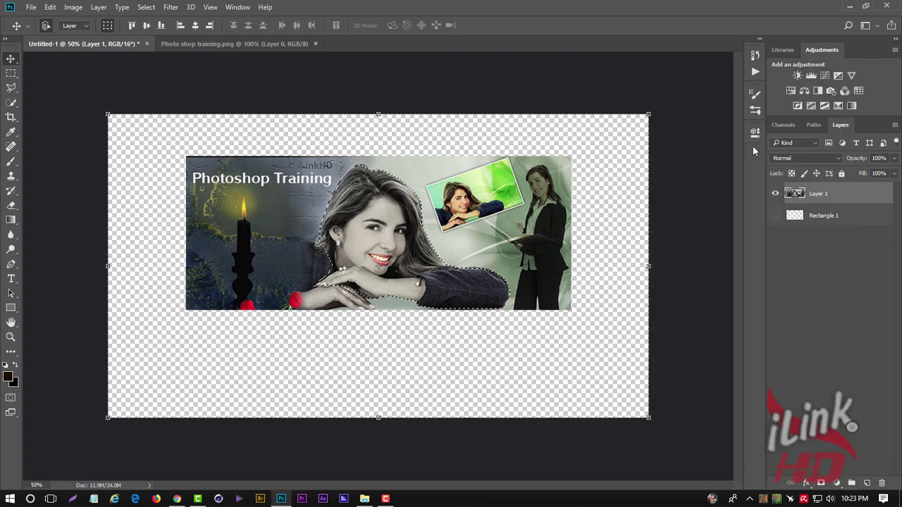
{"action": "left_click", "coordinate": [99, 7]}
{"action": "mouse_move", "coordinate": [106, 20]}
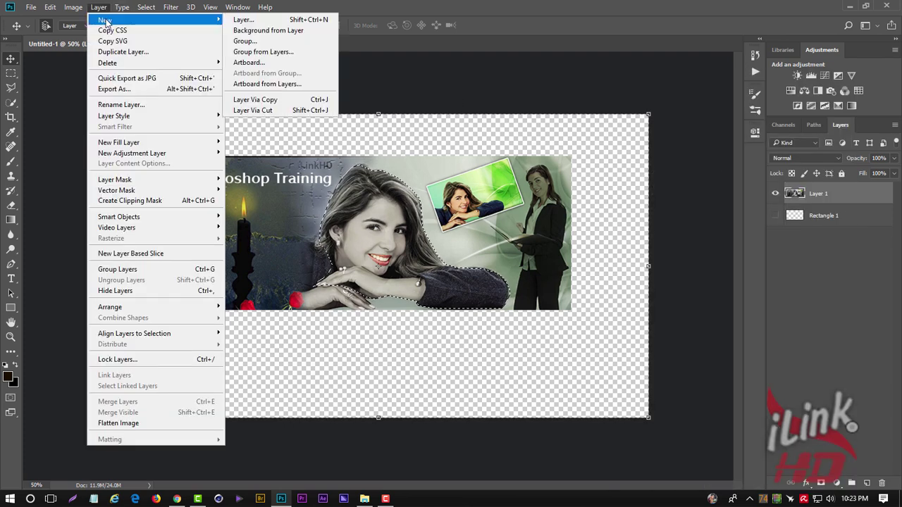
{"action": "left_click", "coordinate": [303, 103]}
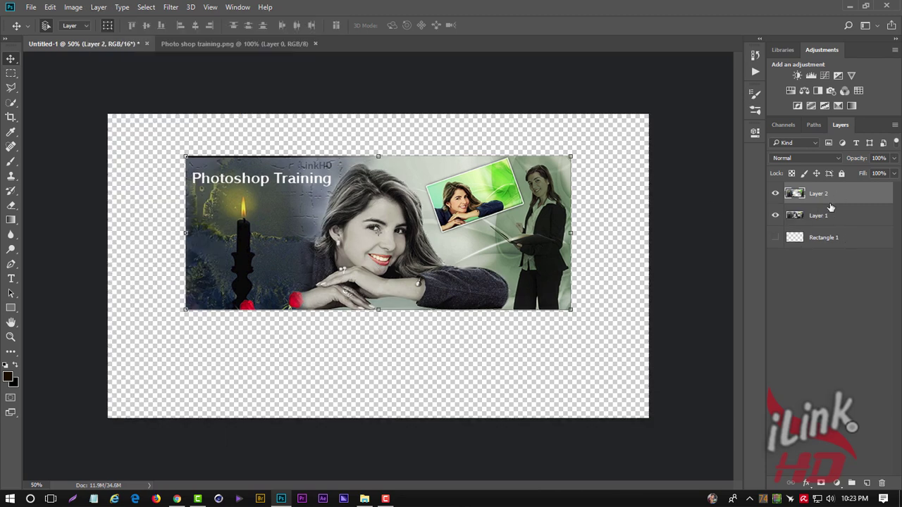
{"action": "left_click", "coordinate": [823, 217]}
{"action": "left_click", "coordinate": [825, 201]}
Keep Layer 2 above Layer 1 and show only Layer 2
{"action": "left_click", "coordinate": [775, 215]}
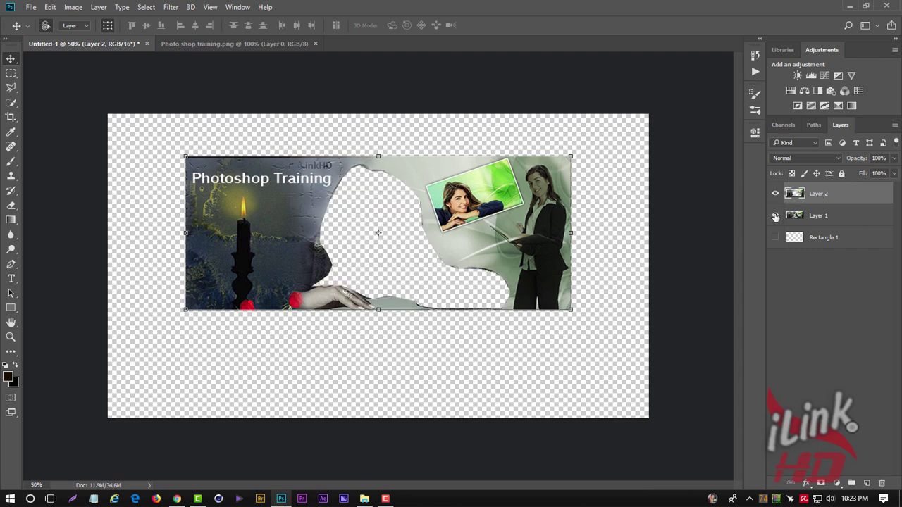
{"action": "left_click", "coordinate": [775, 217]}
{"action": "left_click_drag", "start_coordinate": [817, 193], "coordinate": [794, 219]}
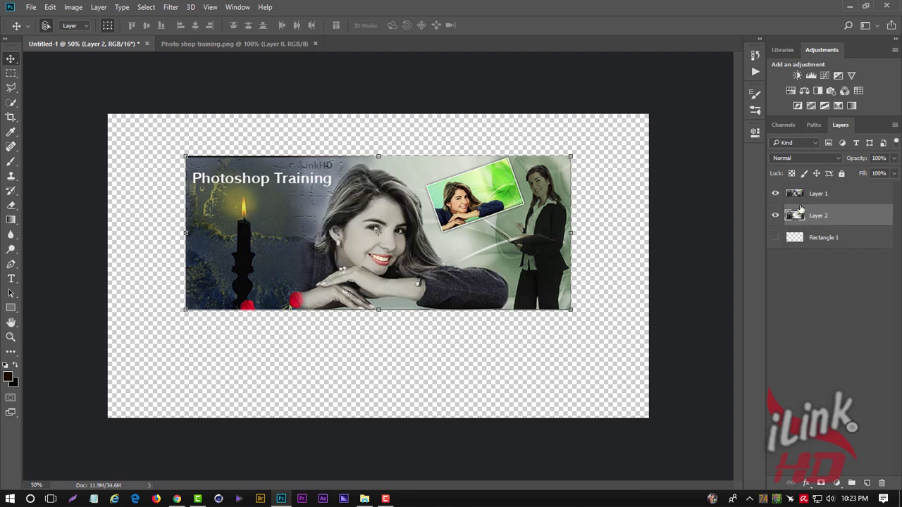
{"action": "left_click", "coordinate": [775, 215]}
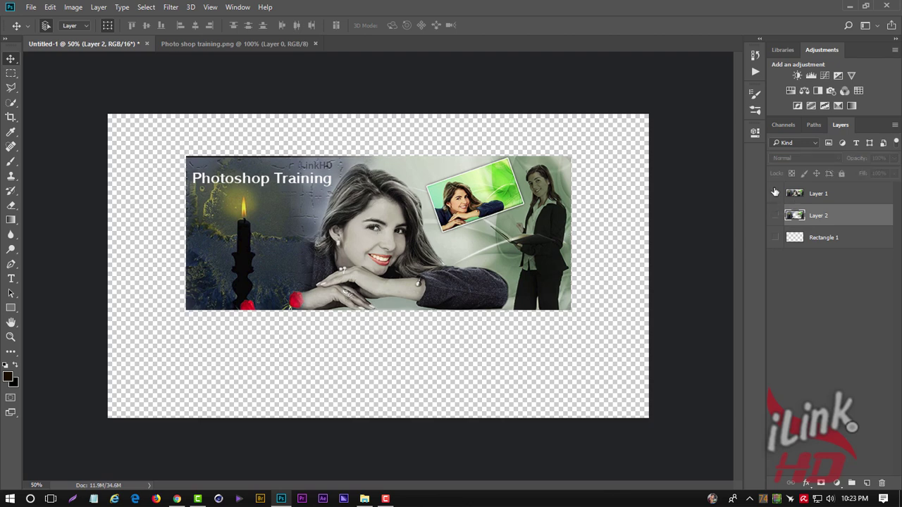
{"action": "left_click", "coordinate": [775, 193]}
{"action": "left_click", "coordinate": [775, 215]}
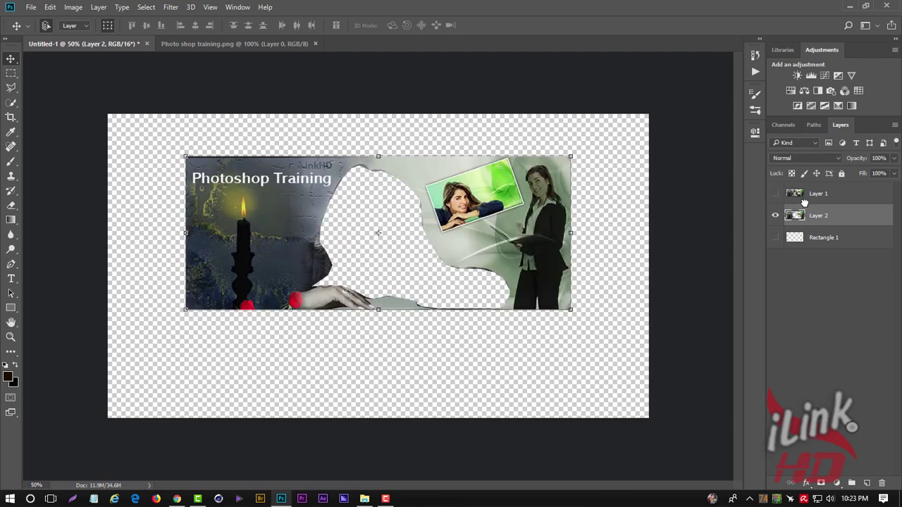
{"action": "left_click_drag", "start_coordinate": [804, 202], "coordinate": [803, 188]}
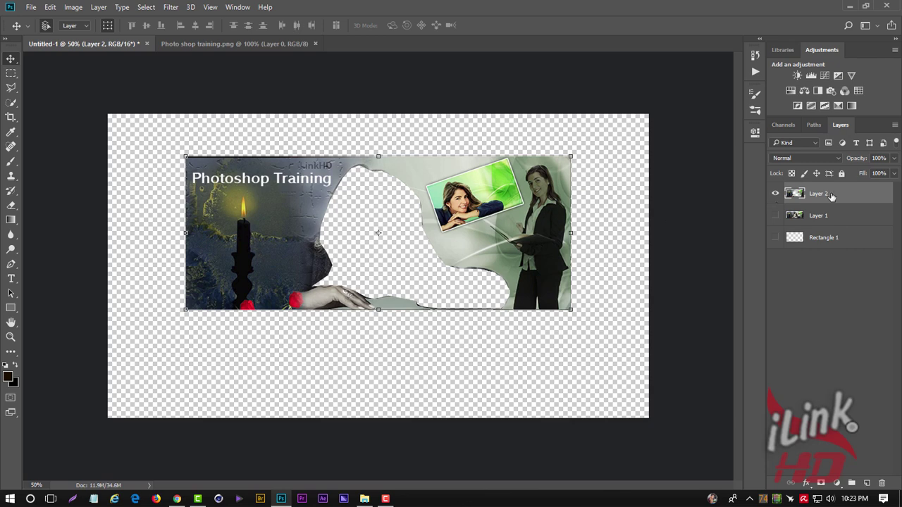
Merge Layer 2 into Layer 1, duplicate it as Layer 1 copy, and hide Layer 1
{"action": "key", "text": "ctrl+e"}
{"action": "left_click", "coordinate": [775, 193]}
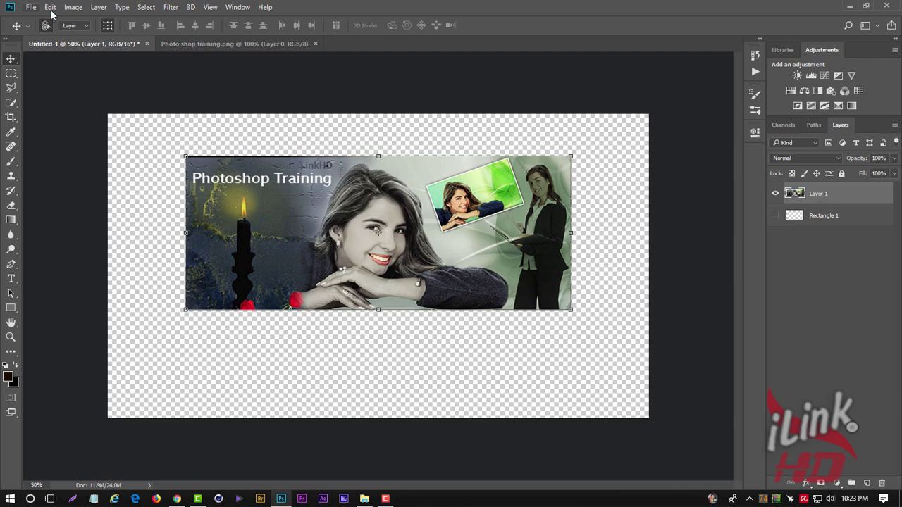
{"action": "left_click", "coordinate": [98, 7]}
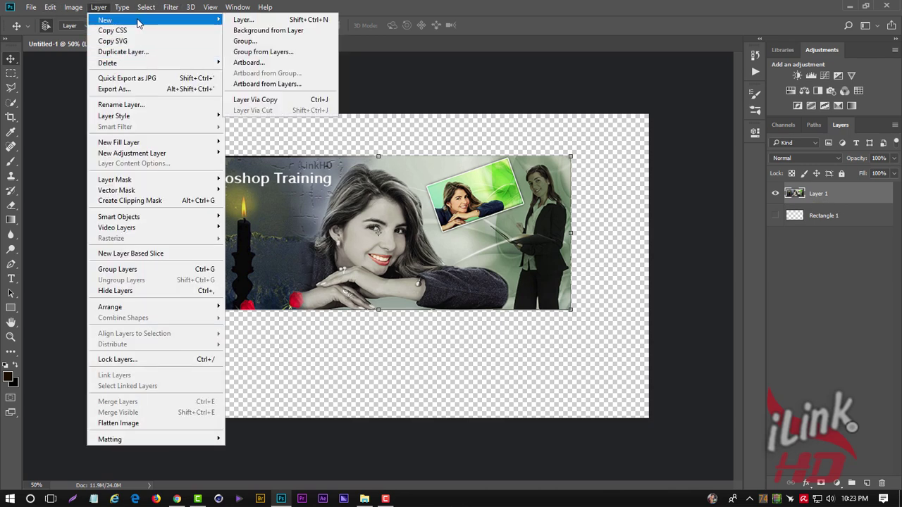
{"action": "left_click", "coordinate": [258, 96]}
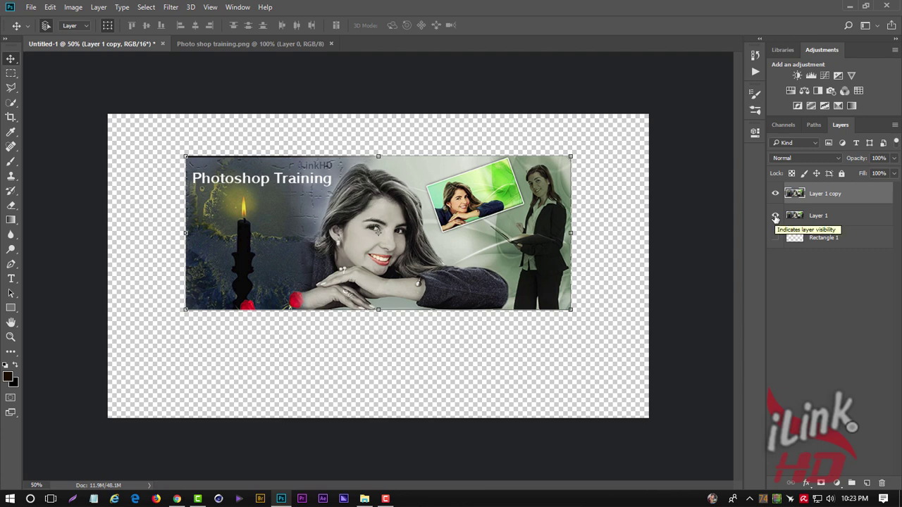
{"action": "left_click", "coordinate": [775, 216]}
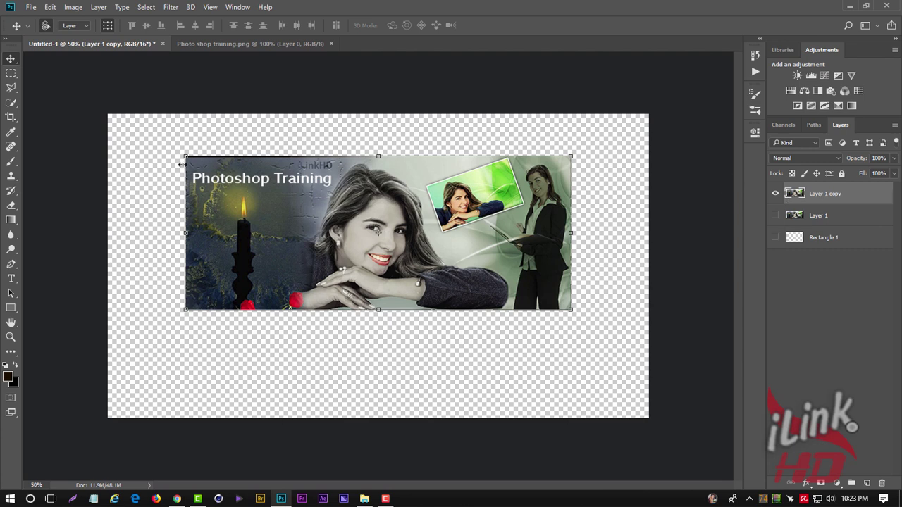
{"action": "left_click", "coordinate": [11, 105]}
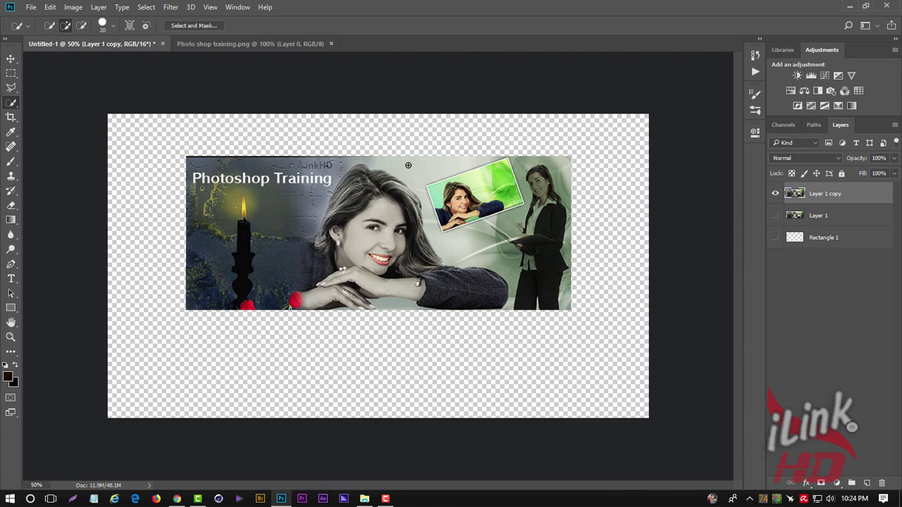
{"action": "left_click_drag", "start_coordinate": [408, 165], "coordinate": [411, 171]}
{"action": "left_click_drag", "start_coordinate": [437, 236], "coordinate": [445, 244]}
{"action": "key", "text": "alt"}
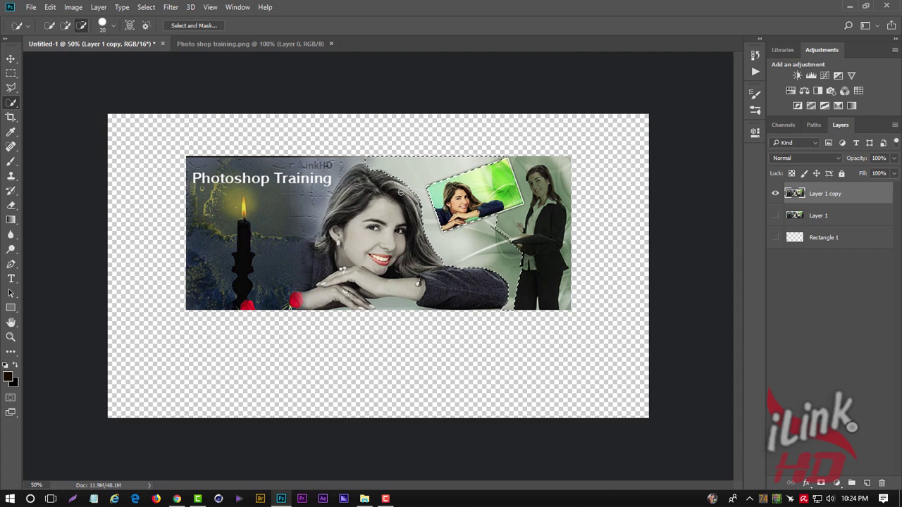
{"action": "key", "text": "alt"}
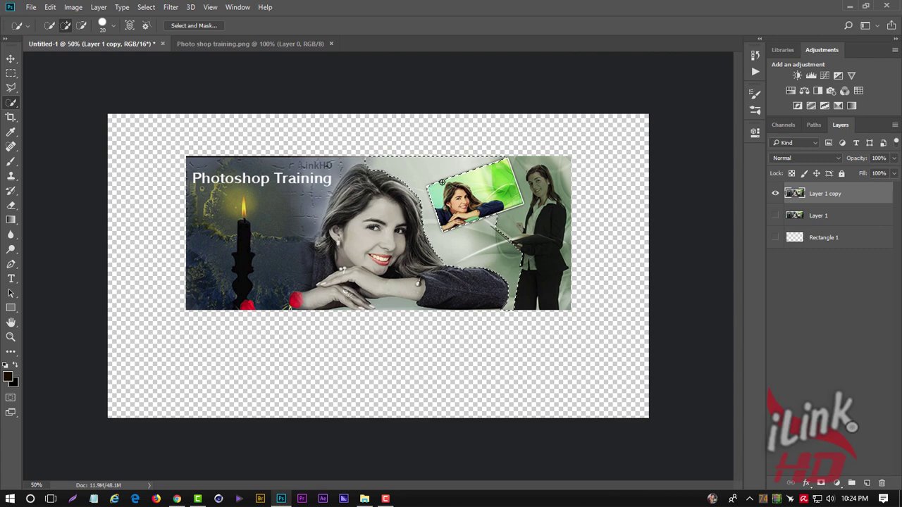
{"action": "key", "text": "Delete"}
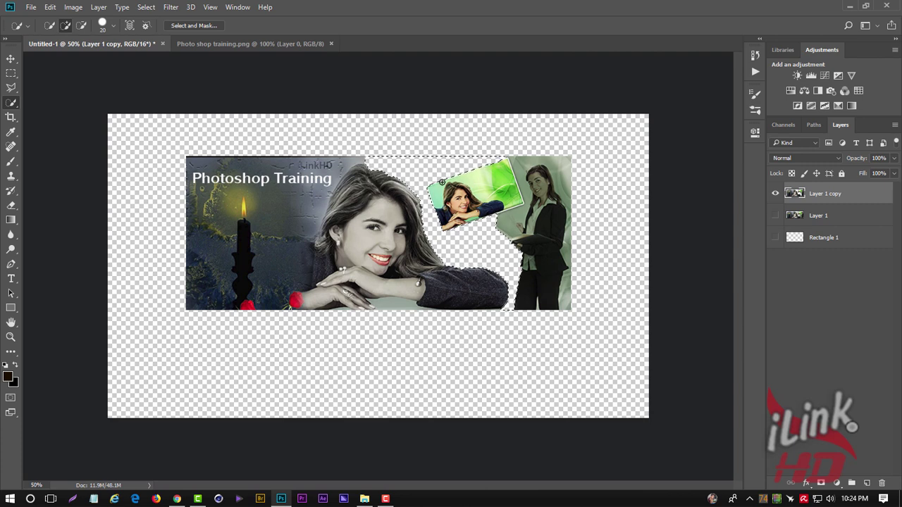
{"action": "key", "text": "ctrl+z"}
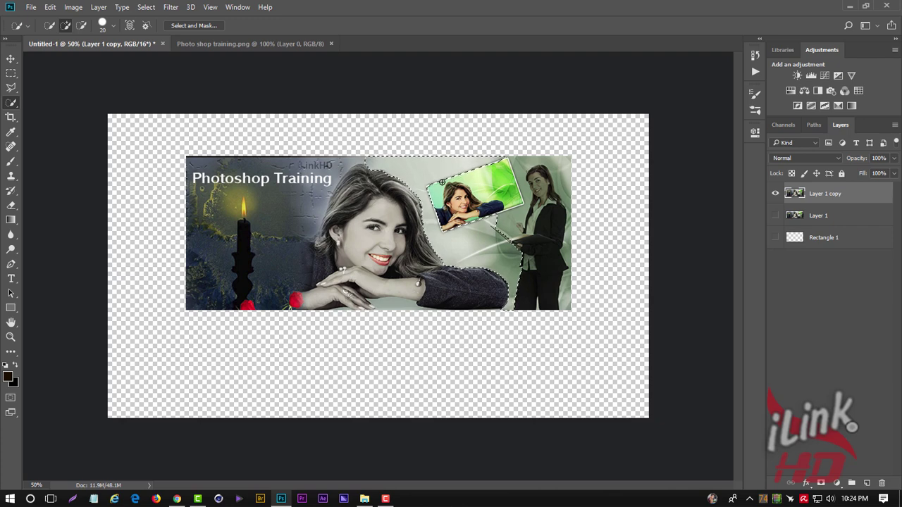
{"action": "key", "text": "ctrl+shift+i"}
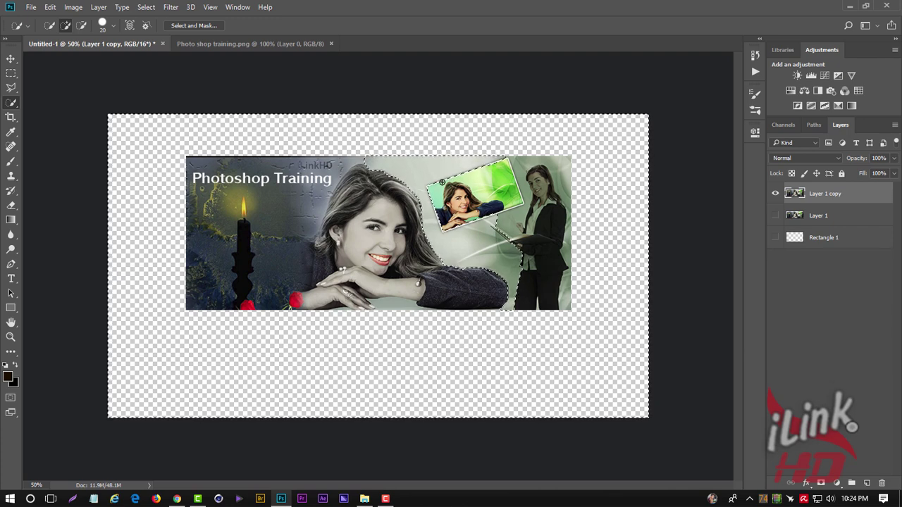
{"action": "key", "text": "Delete"}
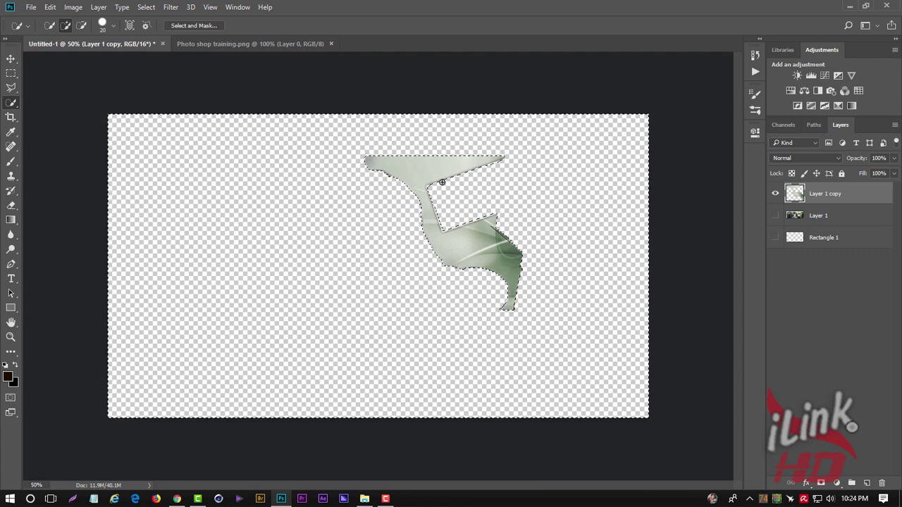
{"action": "key", "text": "ctrl+z"}
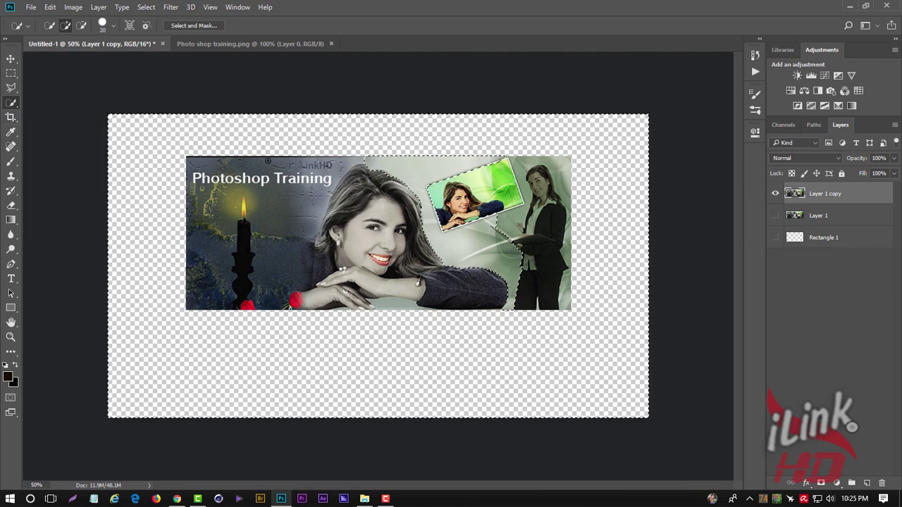
{"action": "left_click", "coordinate": [11, 60]}
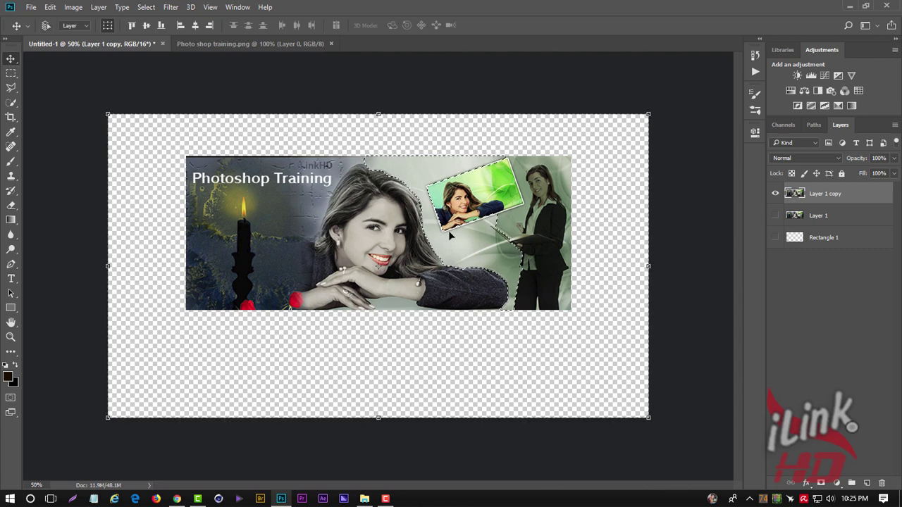
{"action": "key", "text": "ctrl+d"}
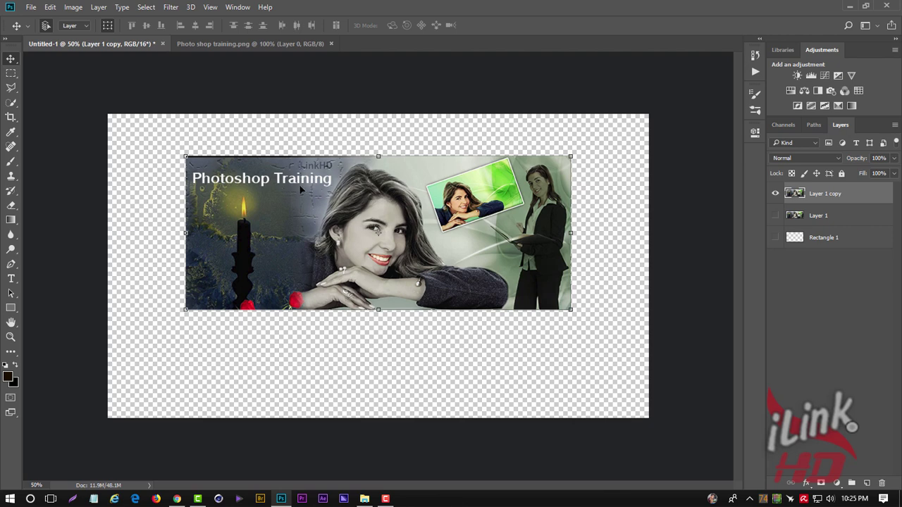
Crop the canvas at a 5:7 ratio, trimming its left and right edges
{"action": "left_click", "coordinate": [11, 117]}
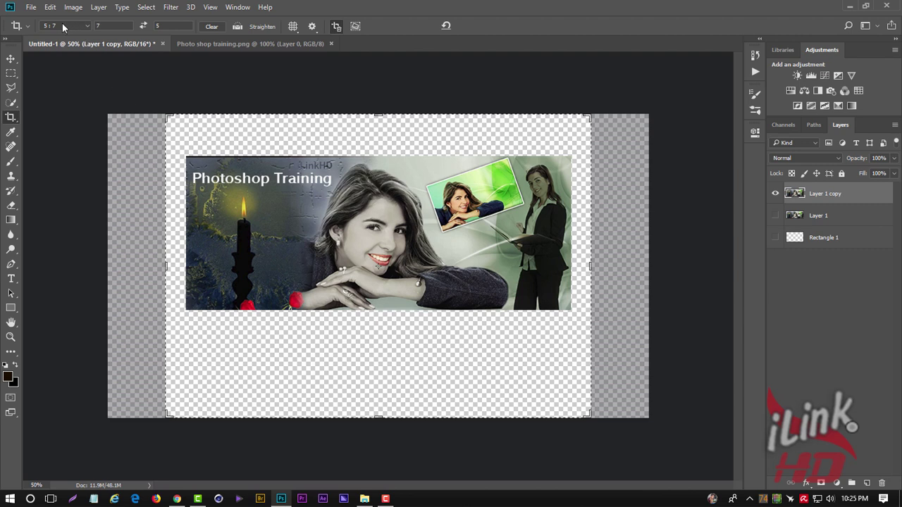
{"action": "left_click_drag", "start_coordinate": [108, 26], "coordinate": [94, 25]}
{"action": "double_click", "coordinate": [158, 25]}
{"action": "left_click", "coordinate": [13, 60]}
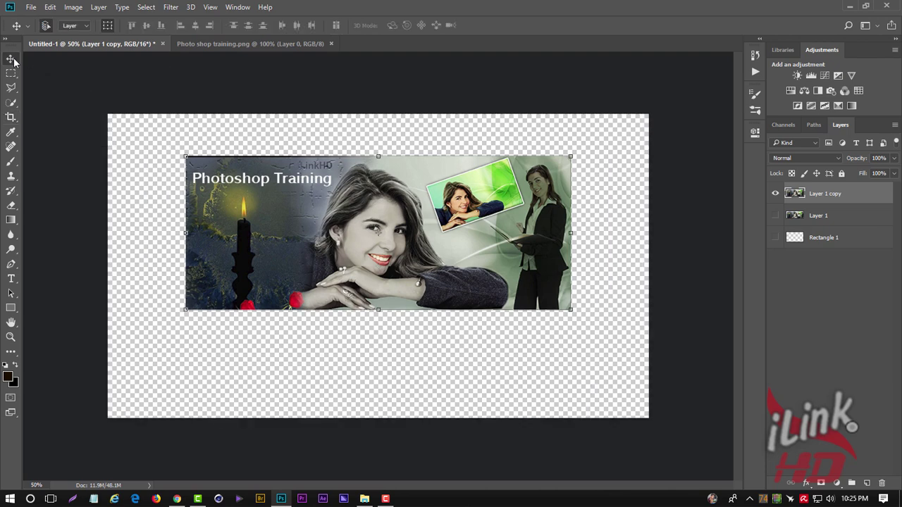
{"action": "left_click", "coordinate": [11, 118]}
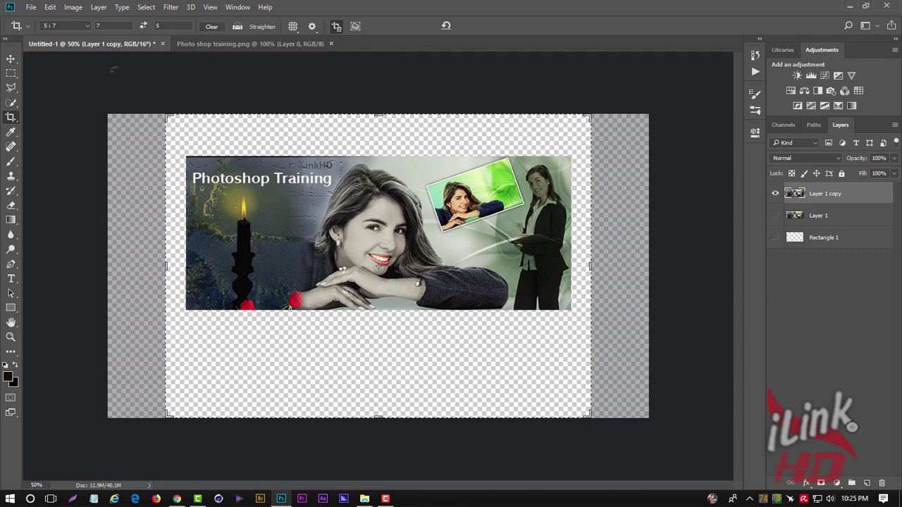
{"action": "left_click", "coordinate": [376, 183]}
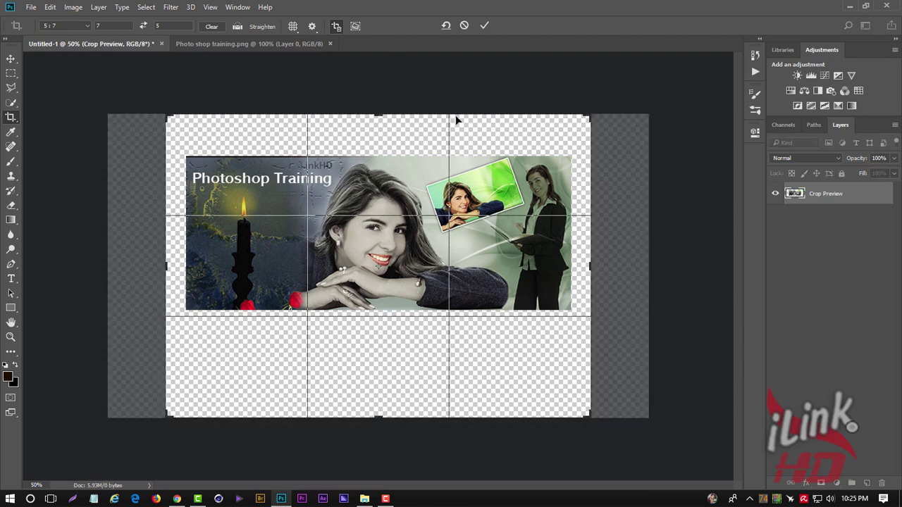
{"action": "left_click", "coordinate": [486, 26]}
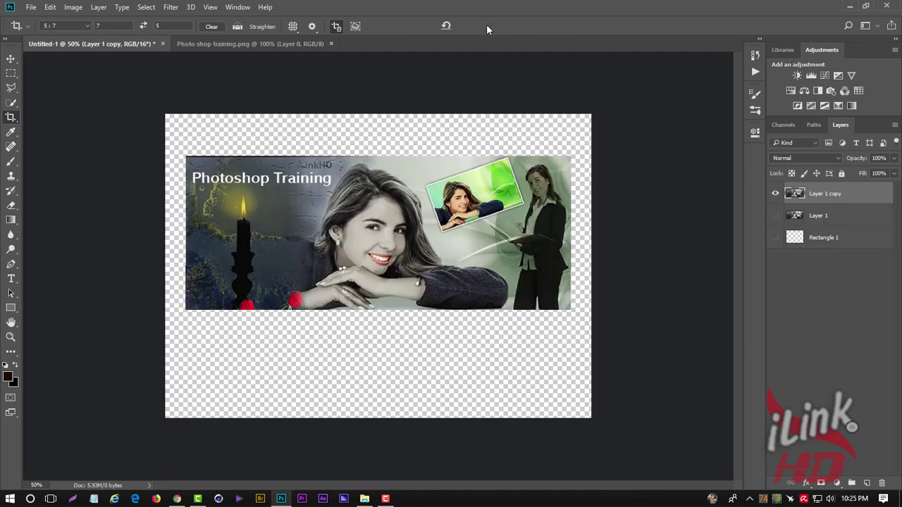
{"action": "left_click", "coordinate": [10, 58]}
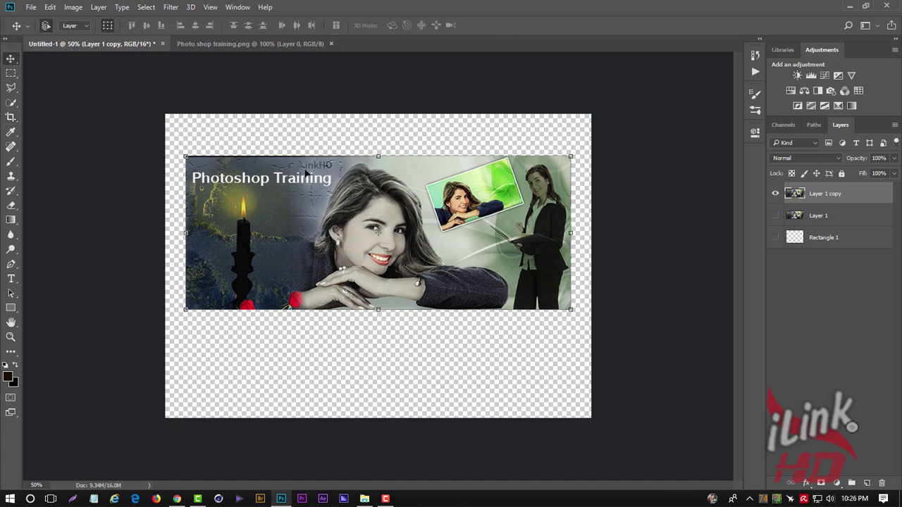
{"action": "left_click", "coordinate": [74, 8]}
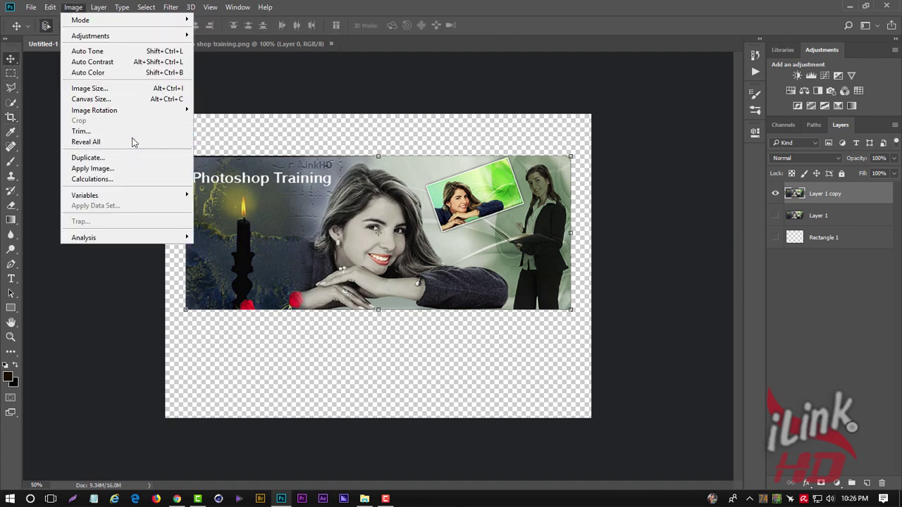
{"action": "left_click", "coordinate": [132, 89]}
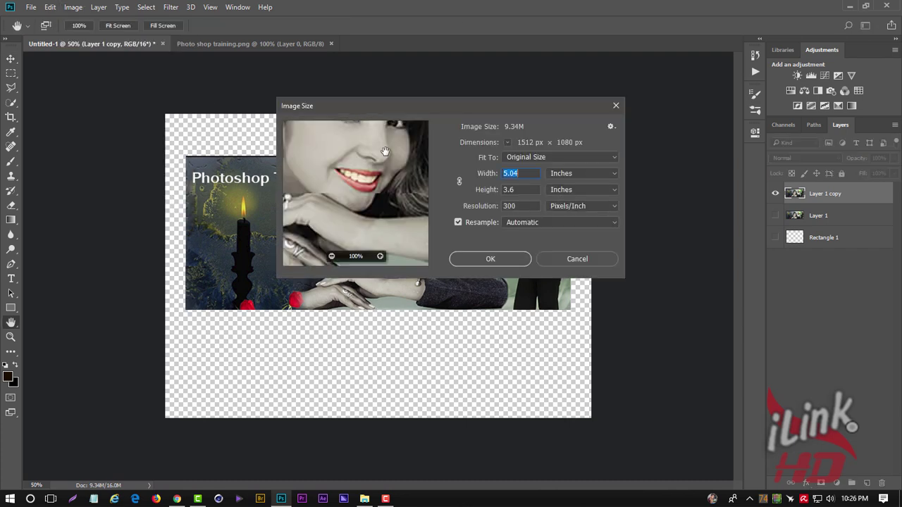
{"action": "left_click", "coordinate": [564, 177]}
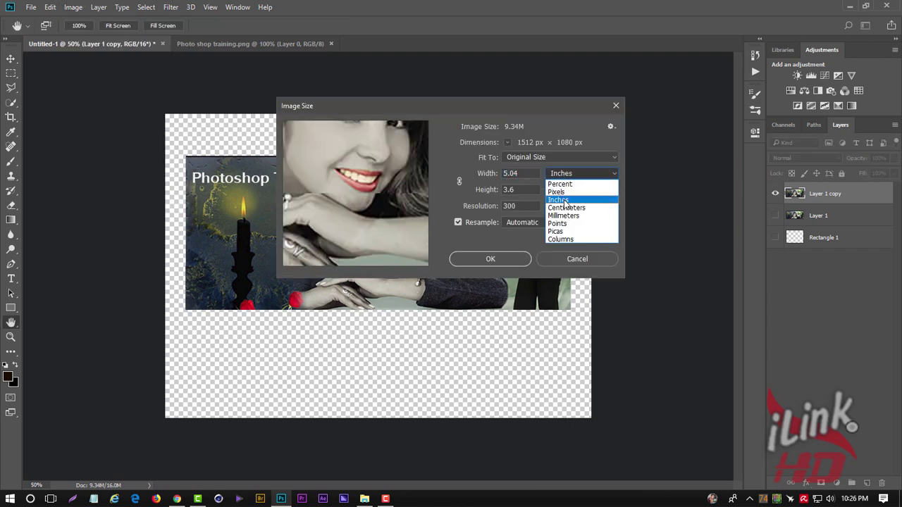
{"action": "left_click", "coordinate": [558, 199]}
{"action": "left_click", "coordinate": [556, 173]}
{"action": "left_click", "coordinate": [557, 191]}
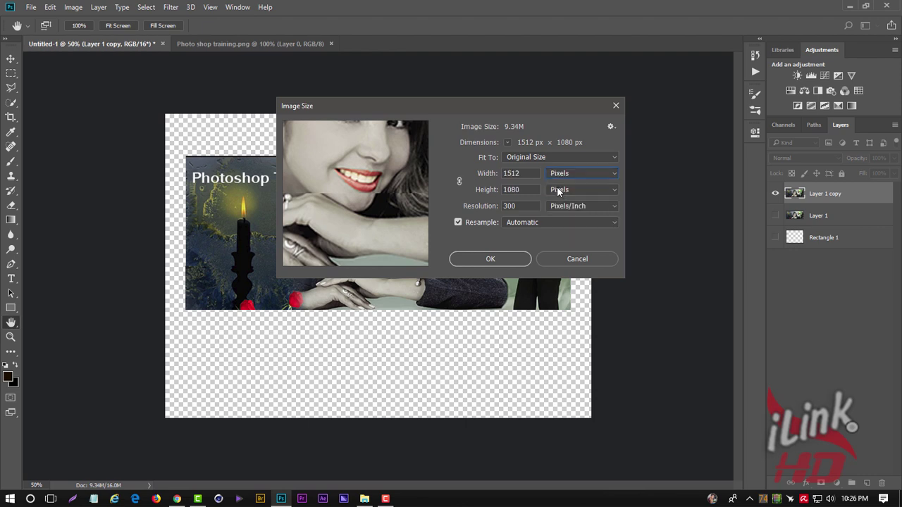
{"action": "left_click_drag", "start_coordinate": [526, 189], "coordinate": [500, 190]}
{"action": "left_click", "coordinate": [515, 259]}
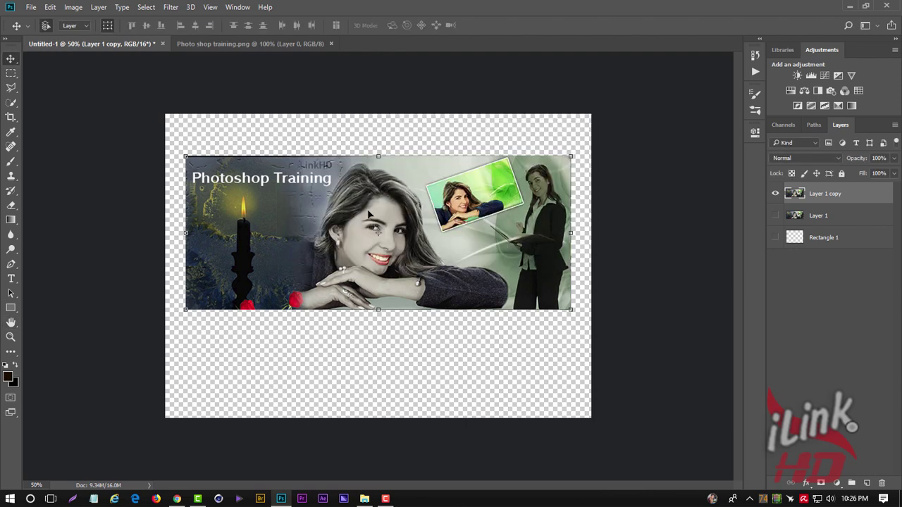
{"action": "left_click_drag", "start_coordinate": [328, 202], "coordinate": [328, 197]}
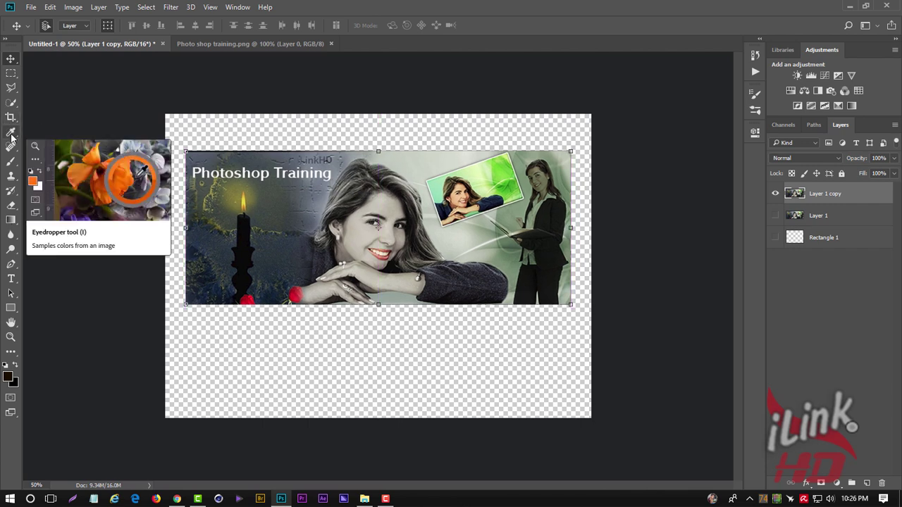
Sample the candle flame's yellow as the colour with the Eyedropper
{"action": "left_click", "coordinate": [12, 135]}
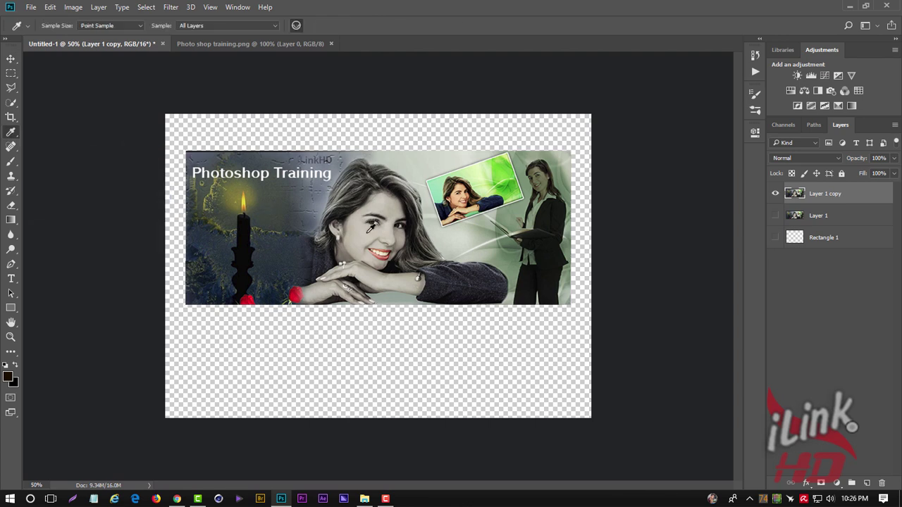
{"action": "left_click", "coordinate": [367, 230]}
{"action": "left_click", "coordinate": [252, 280]}
{"action": "left_click", "coordinate": [454, 164]}
{"action": "left_click", "coordinate": [275, 276]}
{"action": "left_click", "coordinate": [243, 206]}
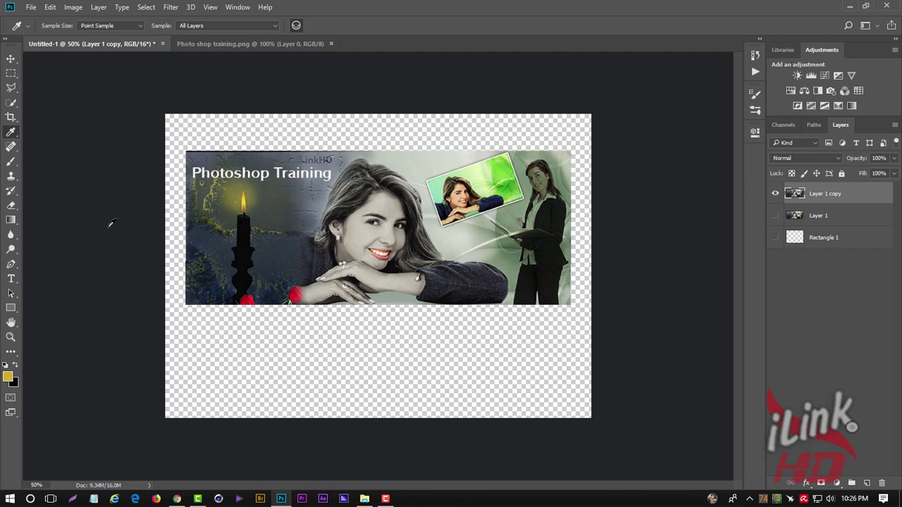
Draw a 948 × 214 px yellow rectangle below the photo
{"action": "left_click", "coordinate": [8, 60]}
{"action": "left_click", "coordinate": [10, 308]}
{"action": "left_click_drag", "start_coordinate": [227, 325], "coordinate": [494, 385]}
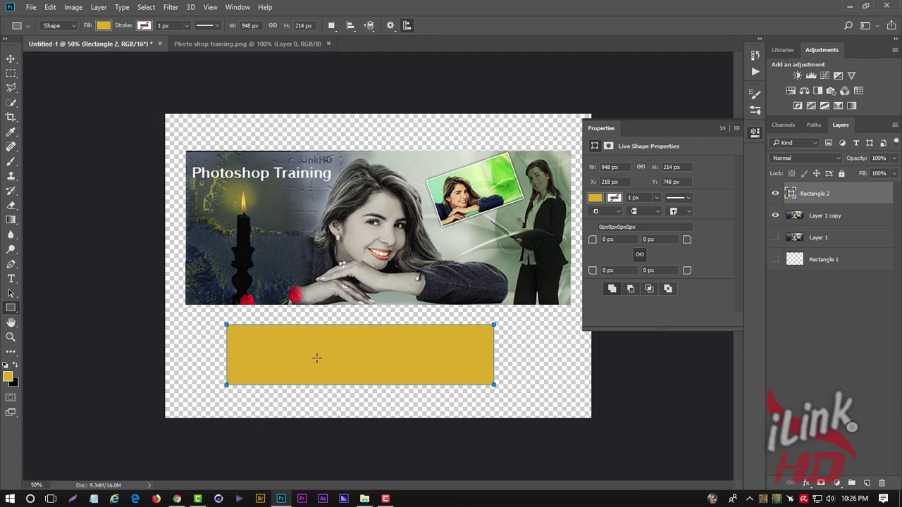
Draw a light beige-grey rectangle overlapping the yellow bar, offset up and right
{"action": "left_click", "coordinate": [11, 132]}
{"action": "left_click", "coordinate": [374, 212]}
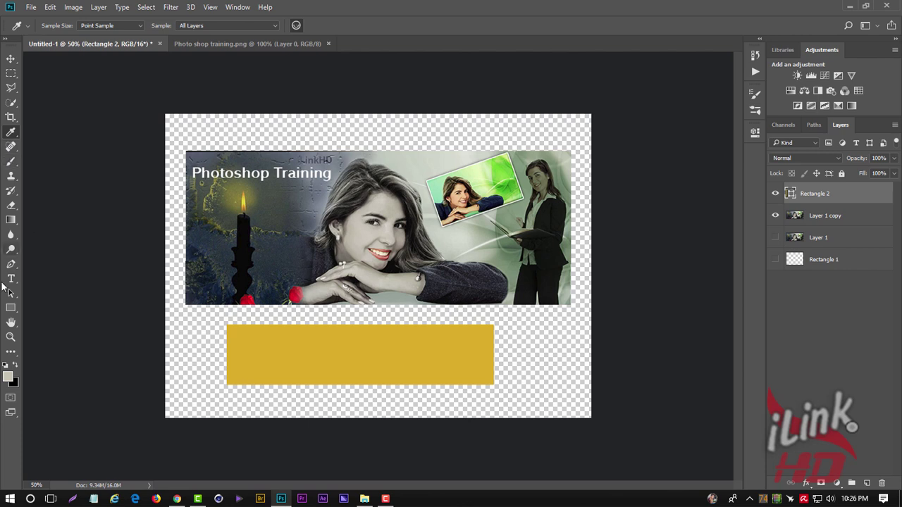
{"action": "left_click", "coordinate": [11, 310]}
{"action": "left_click_drag", "start_coordinate": [270, 318], "coordinate": [521, 379]}
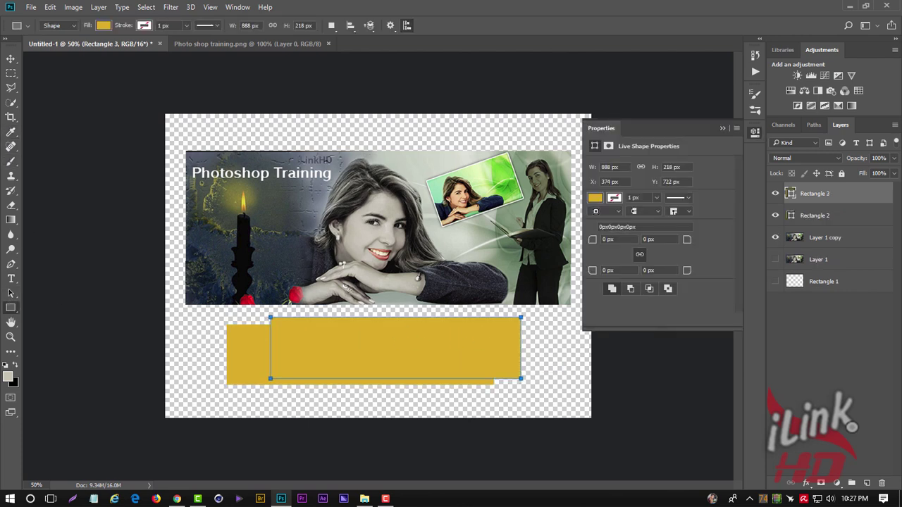
{"action": "left_click", "coordinate": [596, 198]}
{"action": "left_click", "coordinate": [598, 258]}
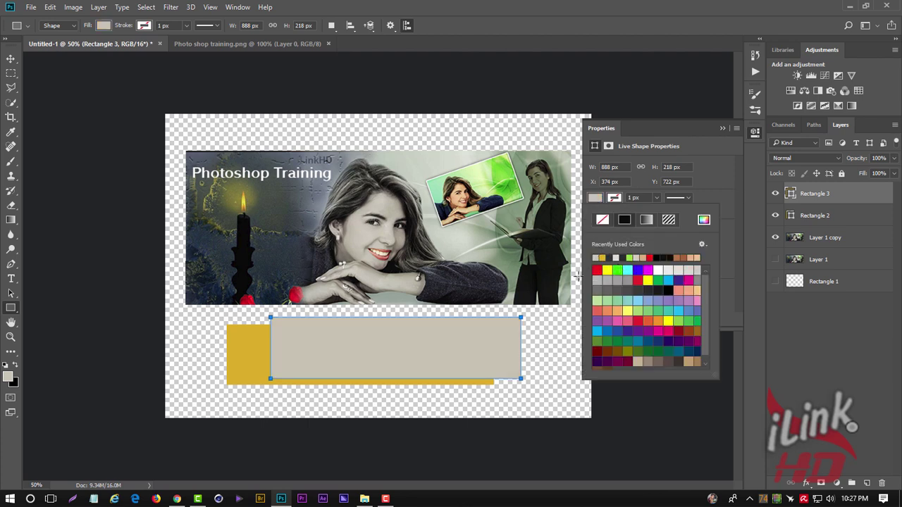
{"action": "left_click", "coordinate": [723, 129]}
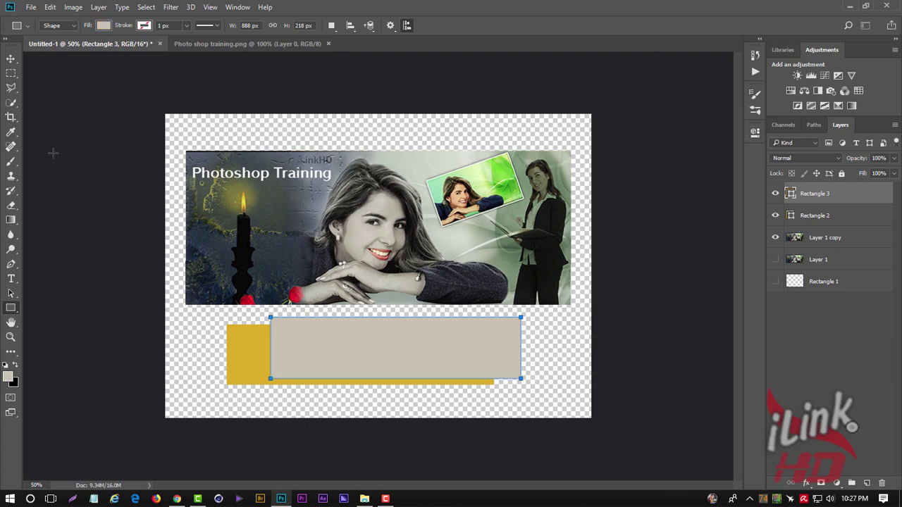
{"action": "left_click", "coordinate": [11, 59]}
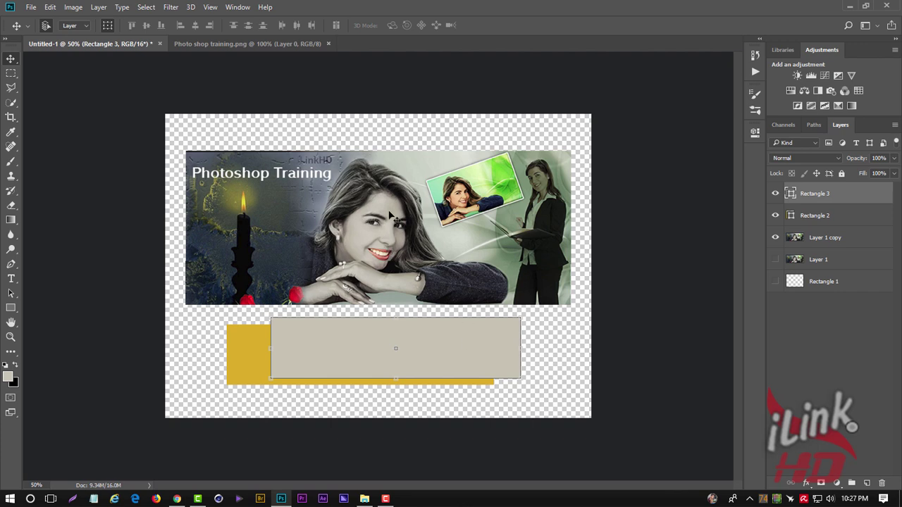
{"action": "left_click", "coordinate": [384, 215]}
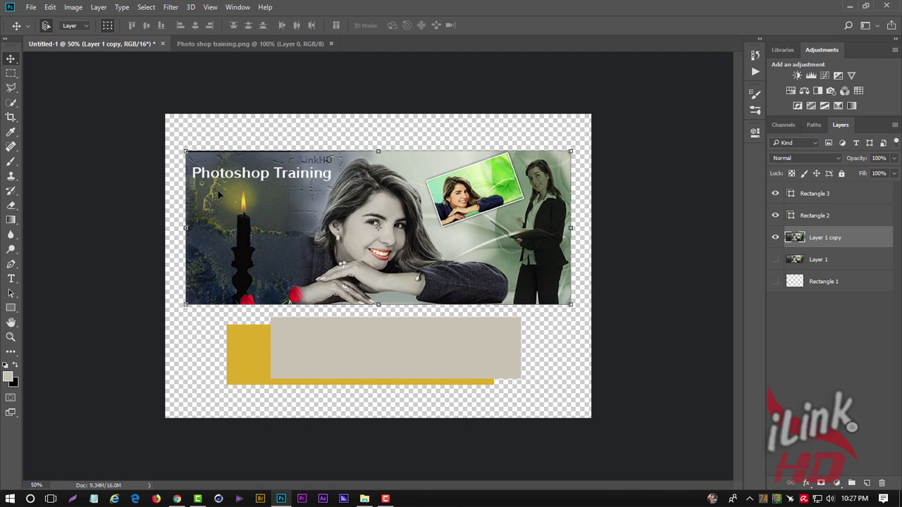
Zoom to 200% and draw a small yellow ellipse on the woman's cheek
{"action": "left_click", "coordinate": [11, 337]}
{"action": "left_click", "coordinate": [336, 251]}
{"action": "mouse_move", "coordinate": [337, 251]}
{"action": "left_mouse_down"}
{"action": "mouse_move", "coordinate": [352, 209]}
{"action": "mouse_move", "coordinate": [469, 217]}
{"action": "left_mouse_up"}
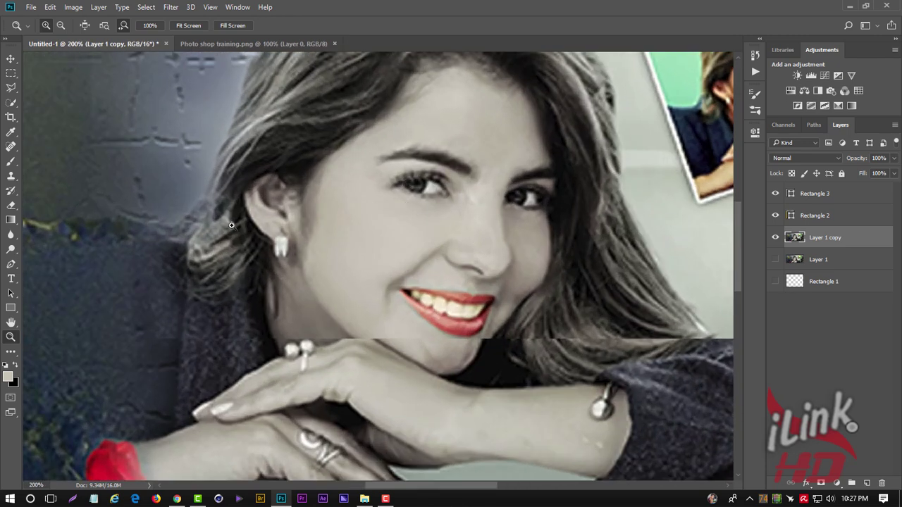
{"action": "left_click", "coordinate": [11, 308]}
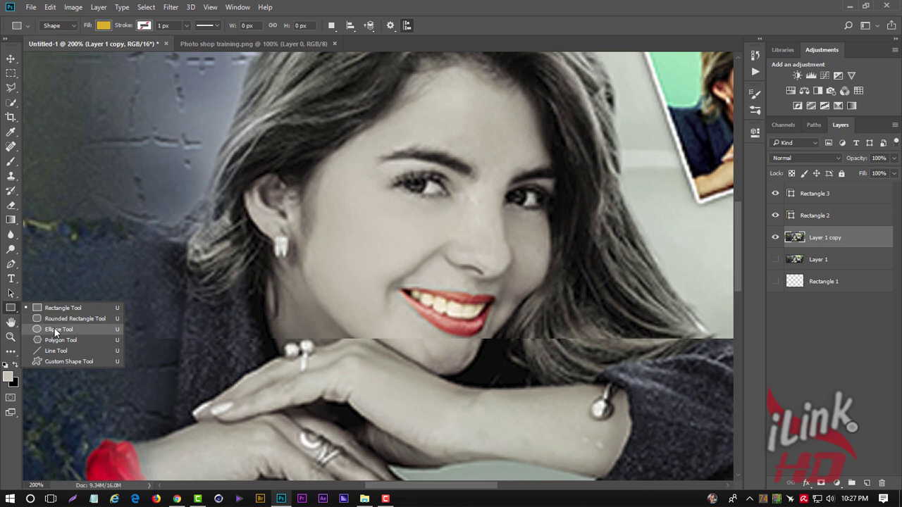
{"action": "left_click", "coordinate": [59, 329]}
{"action": "left_click_drag", "start_coordinate": [361, 206], "coordinate": [368, 215]}
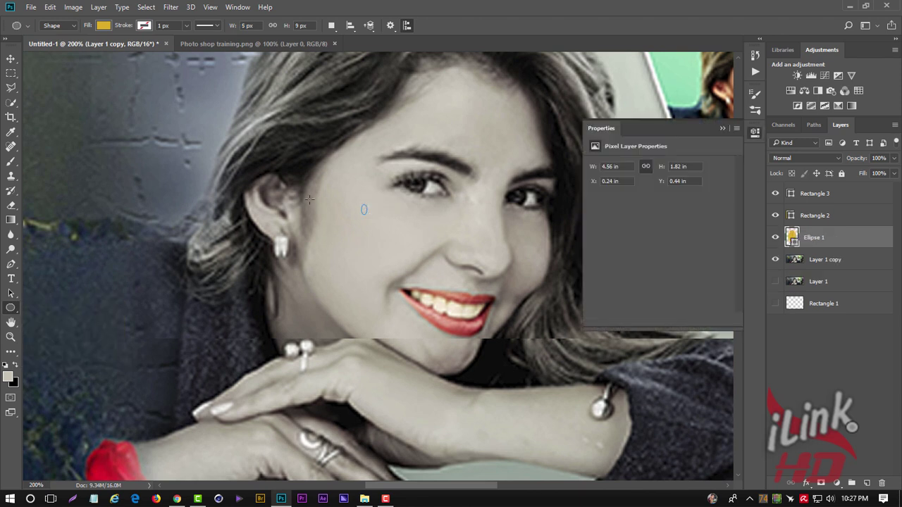
{"action": "left_click", "coordinate": [722, 128]}
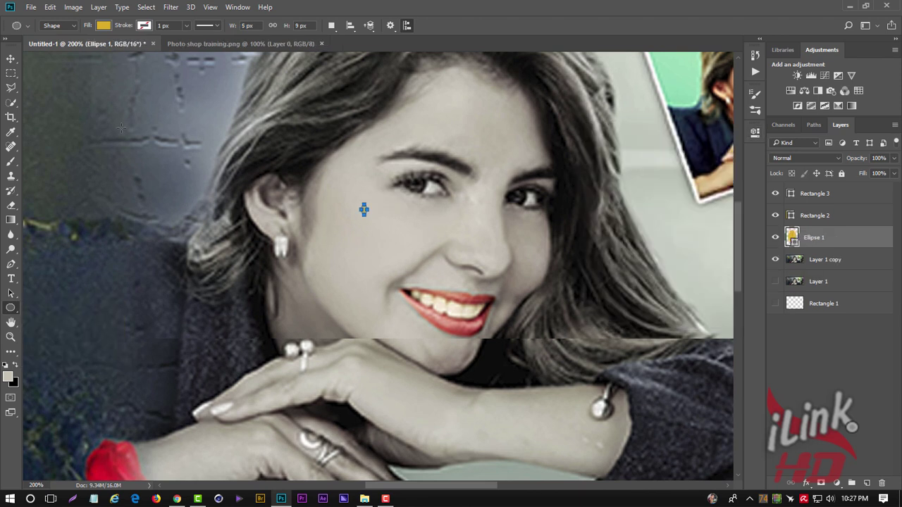
{"action": "left_click", "coordinate": [11, 59]}
{"action": "left_click", "coordinate": [362, 206]}
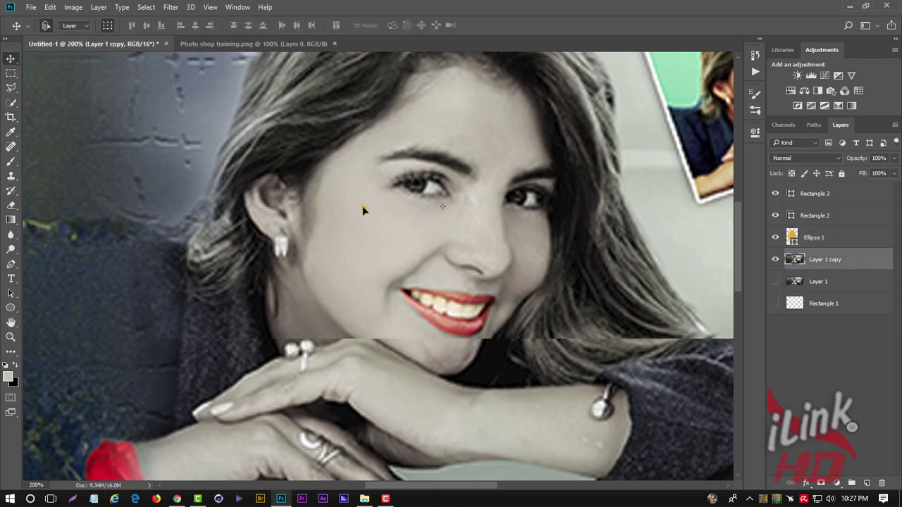
Select Ellipse 1 together with Layer 1 copy and merge them into one layer
{"action": "left_click", "coordinate": [12, 148]}
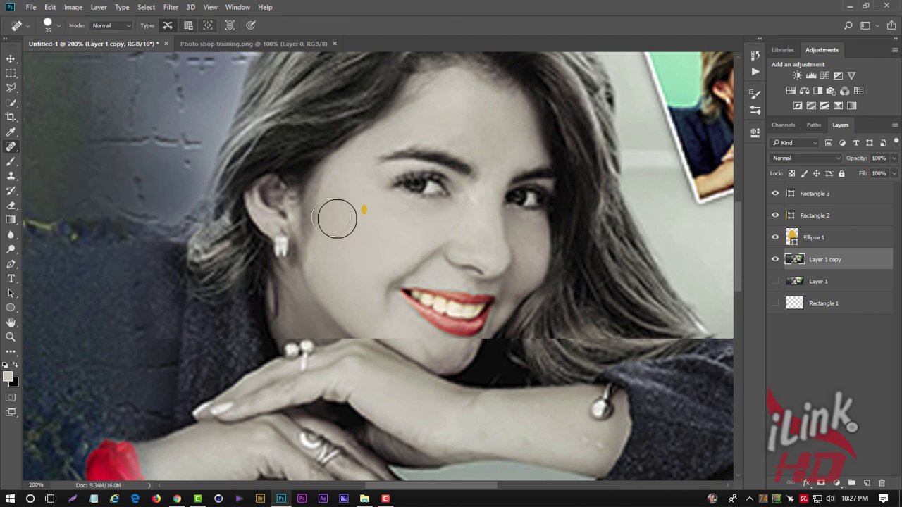
{"action": "left_click", "coordinate": [842, 237]}
{"action": "left_click", "coordinate": [853, 261], "text": "shift"}
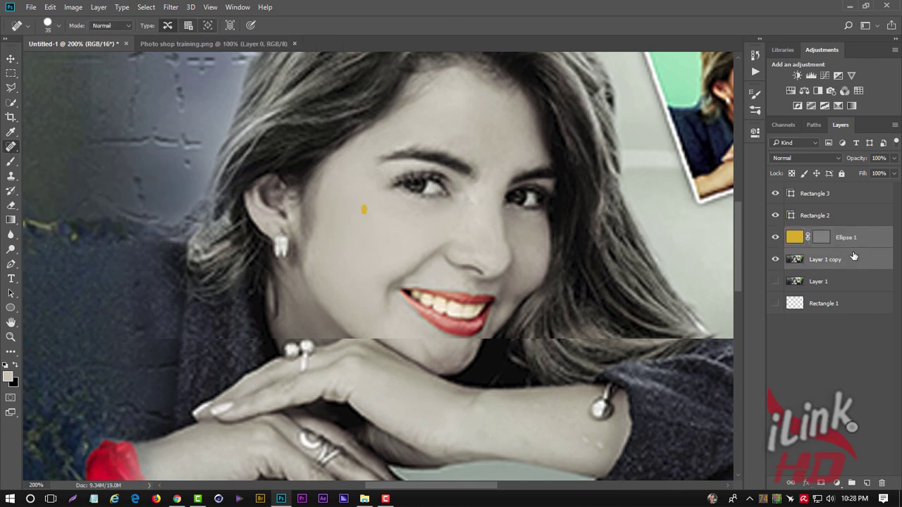
{"action": "right_click", "coordinate": [854, 256]}
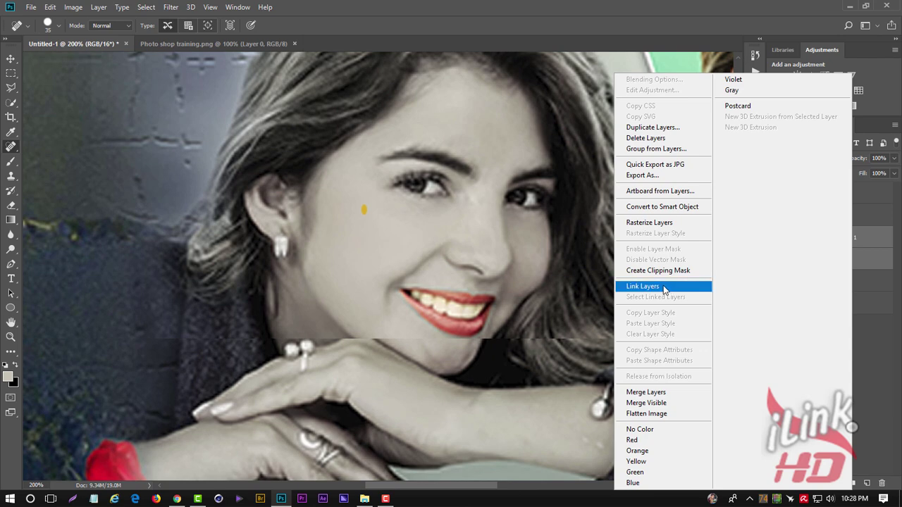
{"action": "left_click", "coordinate": [649, 222]}
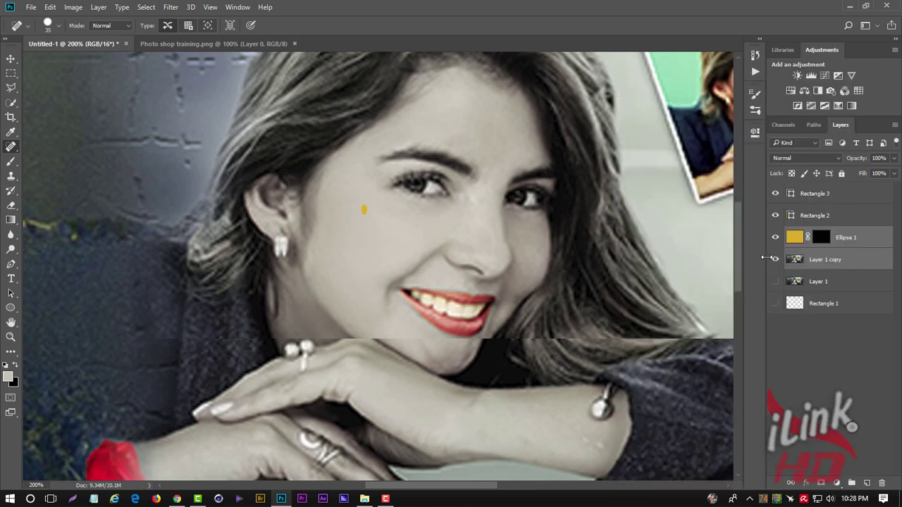
{"action": "right_click", "coordinate": [843, 248]}
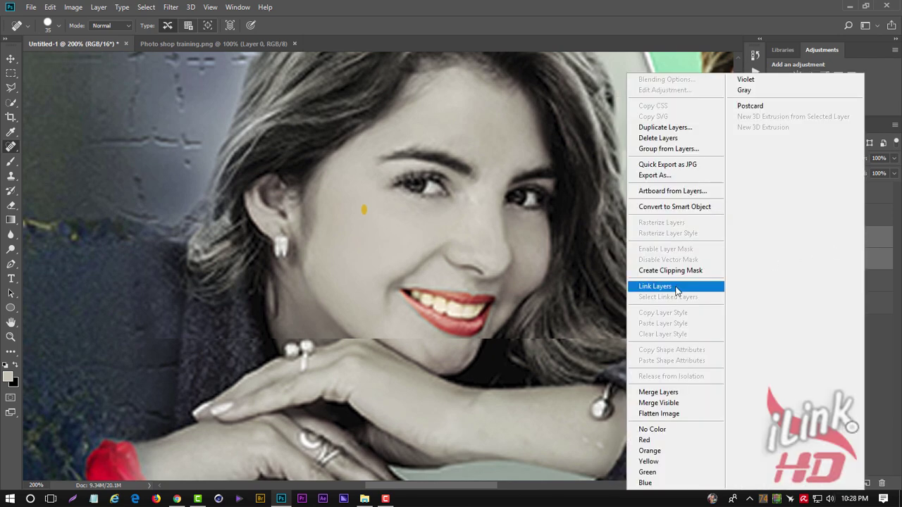
{"action": "left_click", "coordinate": [686, 398]}
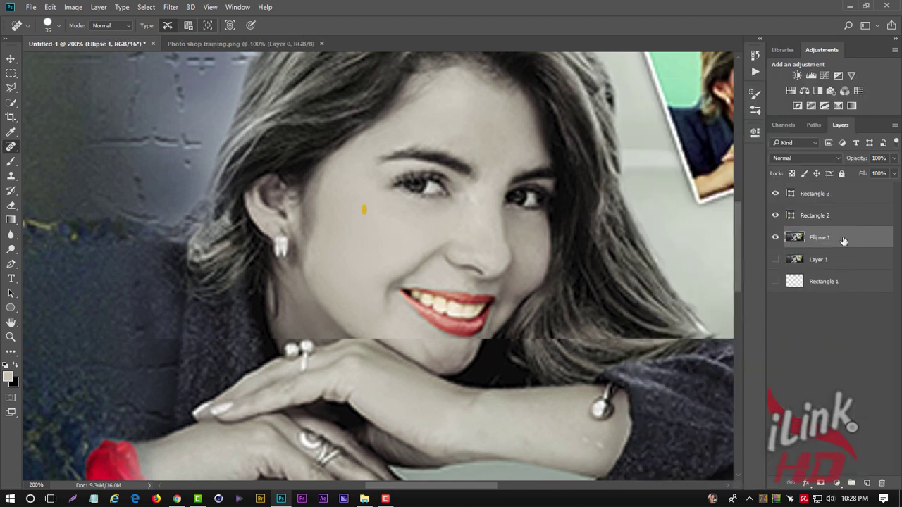
Spot-heal the yellow dot off the cheek, then set Brush tool opacity to 100%
{"action": "left_click", "coordinate": [368, 212]}
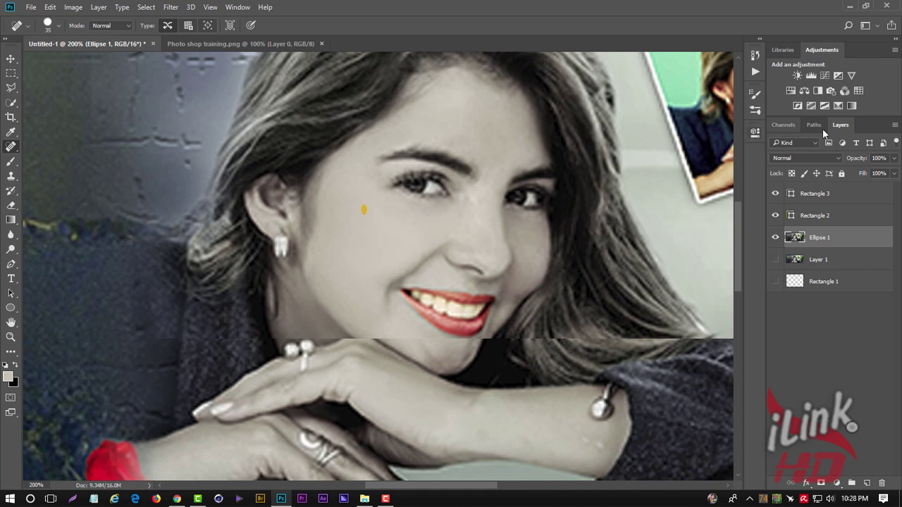
{"action": "left_click", "coordinate": [368, 215]}
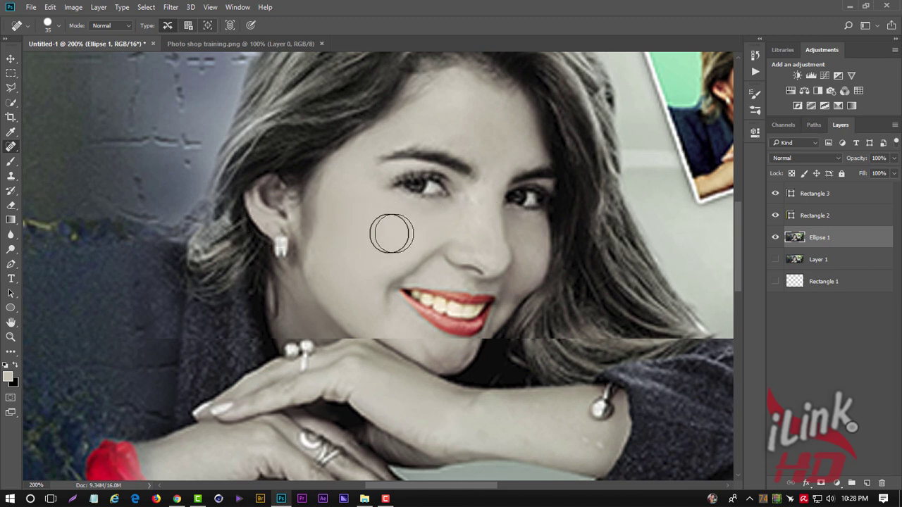
{"action": "left_click", "coordinate": [11, 162]}
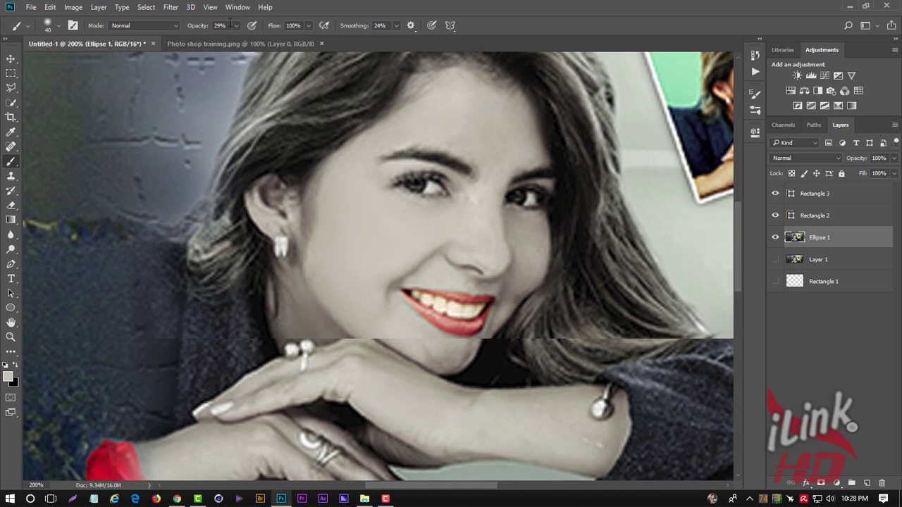
{"action": "scroll", "coordinate": [282, 157], "scroll_direction": "down", "scroll_amount": 1}
{"action": "scroll", "coordinate": [284, 161], "scroll_direction": "up", "scroll_amount": 2}
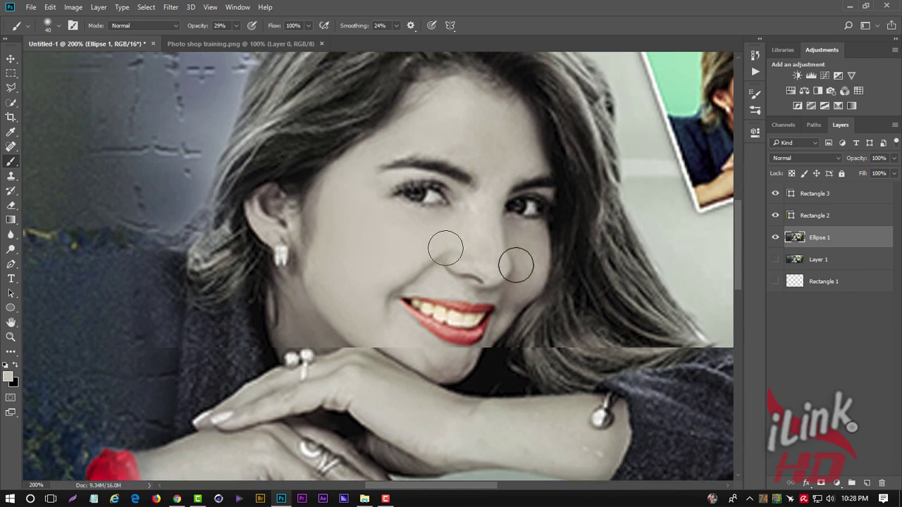
{"action": "scroll", "coordinate": [738, 239], "scroll_direction": "up", "scroll_amount": 1}
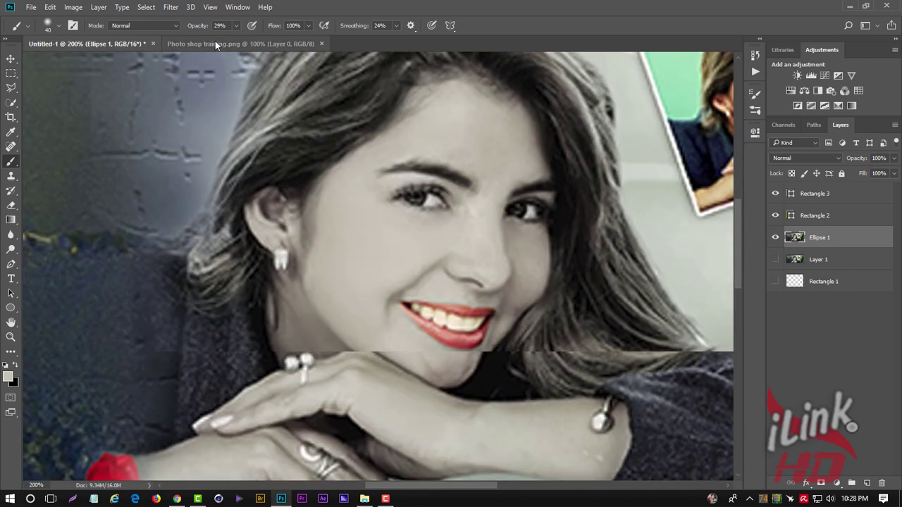
{"action": "left_click", "coordinate": [235, 26]}
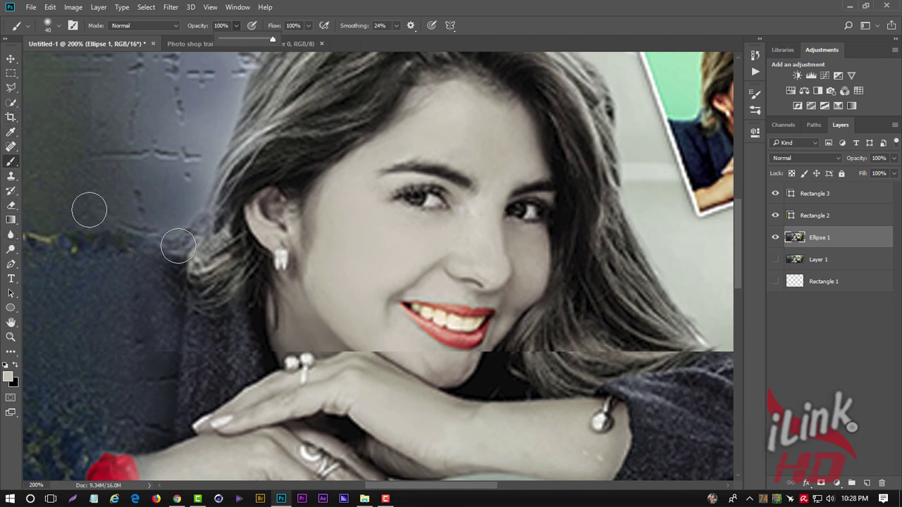
Paint over the hair edge and beside the ear, shrinking the brush to 32 px
{"action": "left_click_drag", "start_coordinate": [183, 286], "coordinate": [187, 239]}
{"action": "right_click", "coordinate": [197, 221]}
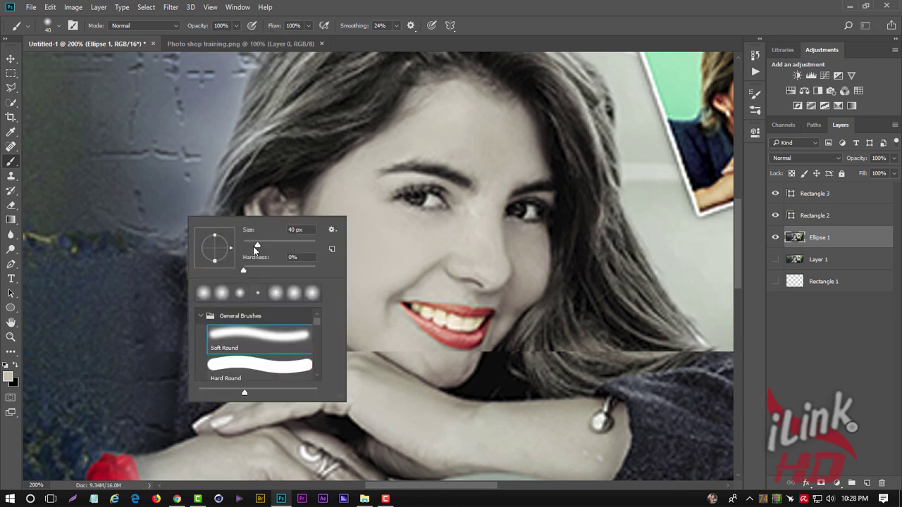
{"action": "left_click_drag", "start_coordinate": [257, 246], "coordinate": [254, 246]}
{"action": "mouse_move", "coordinate": [153, 211]}
{"action": "left_mouse_down"}
{"action": "mouse_move", "coordinate": [300, 213]}
{"action": "mouse_move", "coordinate": [296, 131]}
{"action": "mouse_move", "coordinate": [161, 133]}
{"action": "mouse_move", "coordinate": [158, 206]}
{"action": "left_mouse_up"}
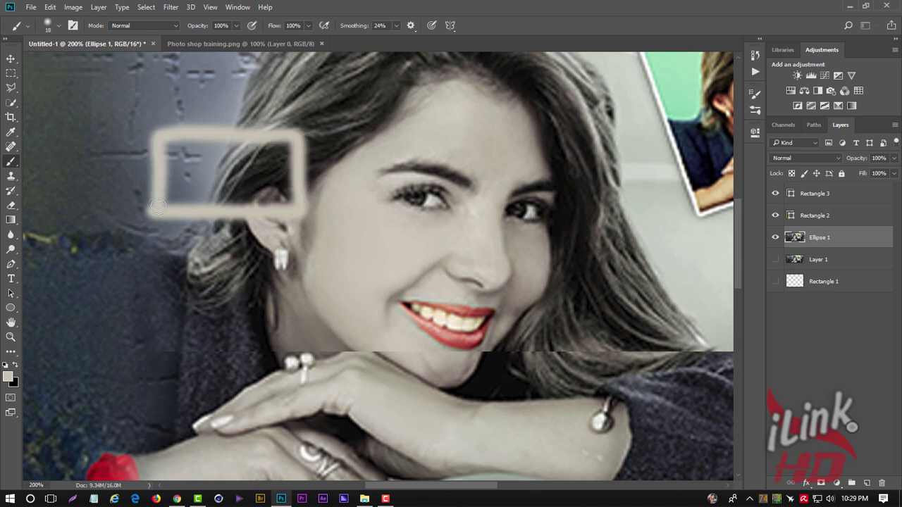
Paint dark strokes around the hair and shoulder with the KYLE Bonus Chunky Charcoal brush
{"action": "left_click", "coordinate": [57, 27]}
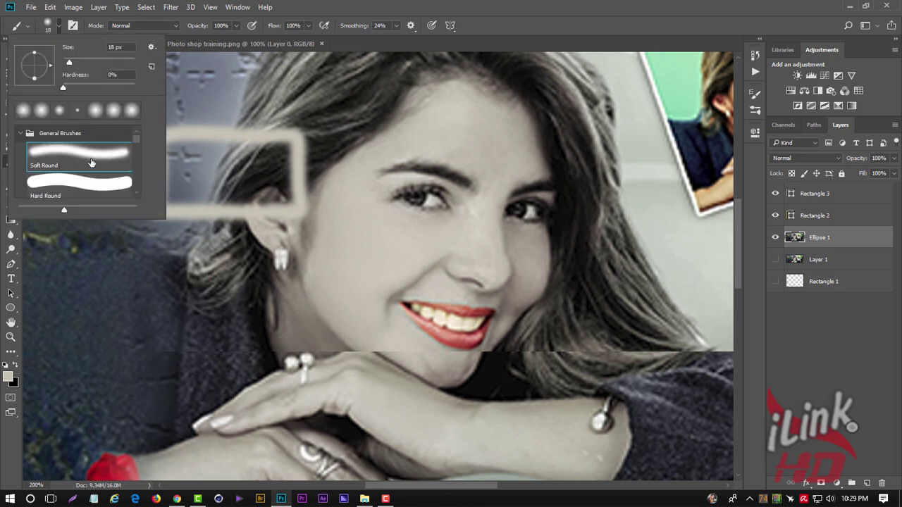
{"action": "left_click_drag", "start_coordinate": [134, 139], "coordinate": [141, 181]}
{"action": "left_click", "coordinate": [79, 177]}
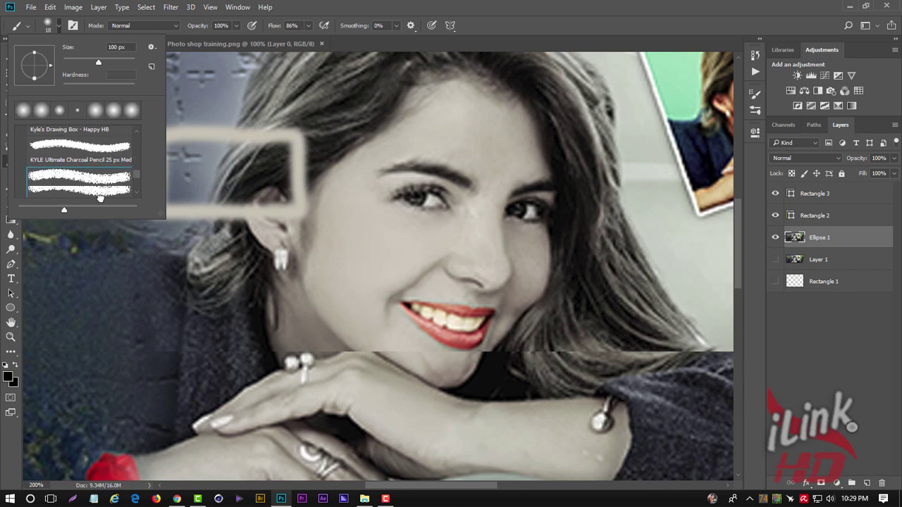
{"action": "left_click", "coordinate": [123, 264]}
{"action": "mouse_move", "coordinate": [131, 272]}
{"action": "left_mouse_down"}
{"action": "mouse_move", "coordinate": [232, 282]}
{"action": "mouse_move", "coordinate": [261, 303]}
{"action": "mouse_move", "coordinate": [178, 229]}
{"action": "mouse_move", "coordinate": [182, 198]}
{"action": "left_mouse_up"}
Switch to a 50 px Soft Round brush and bring up the brush preset collection
{"action": "left_click", "coordinate": [57, 26]}
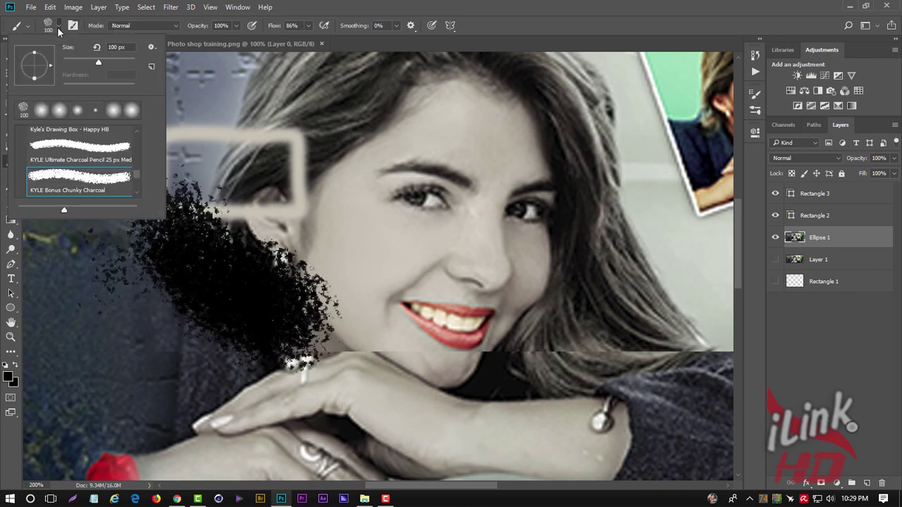
{"action": "left_click_drag", "start_coordinate": [93, 60], "coordinate": [81, 64]}
{"action": "mouse_move", "coordinate": [139, 179]}
{"action": "left_mouse_down"}
{"action": "mouse_move", "coordinate": [140, 197]}
{"action": "mouse_move", "coordinate": [140, 125]}
{"action": "left_mouse_up"}
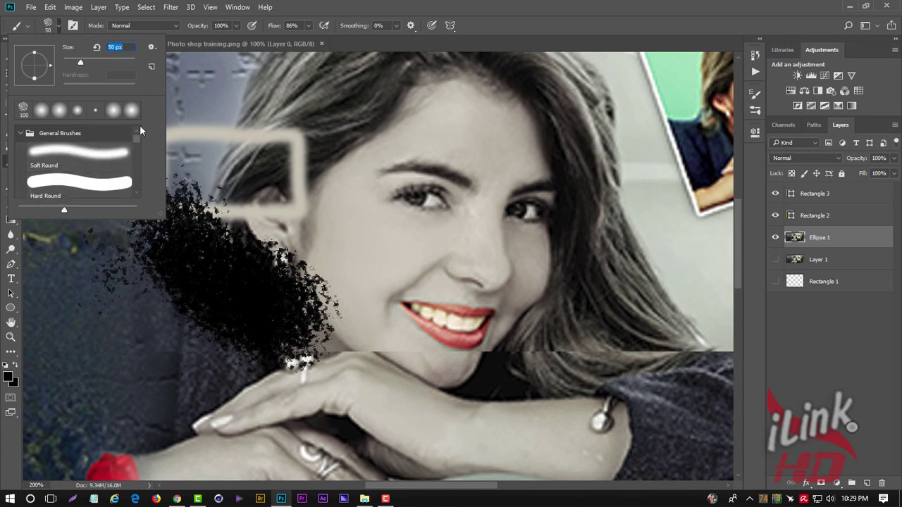
{"action": "left_click", "coordinate": [59, 155]}
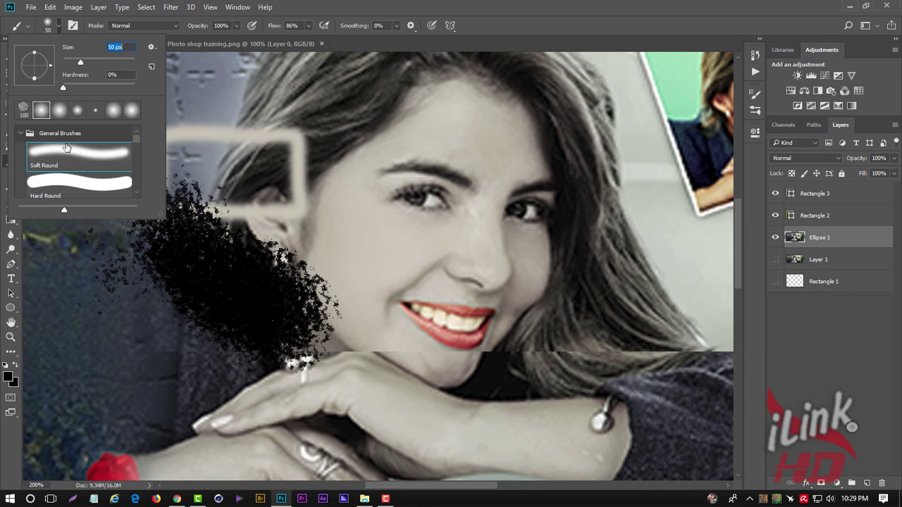
{"action": "left_click", "coordinate": [753, 113]}
{"action": "left_click", "coordinate": [754, 111]}
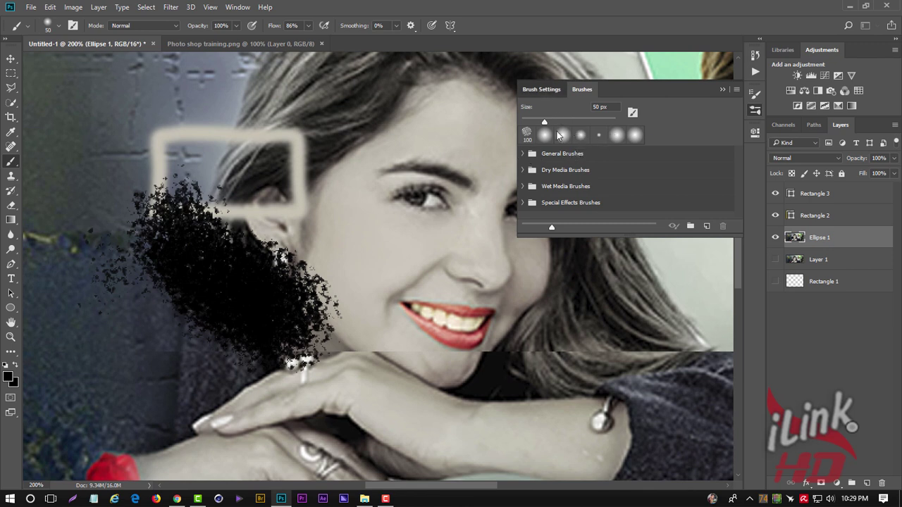
Enable brush Texture and paint a thick black Y-shaped stroke across the woman's face
{"action": "key", "text": "F5"}
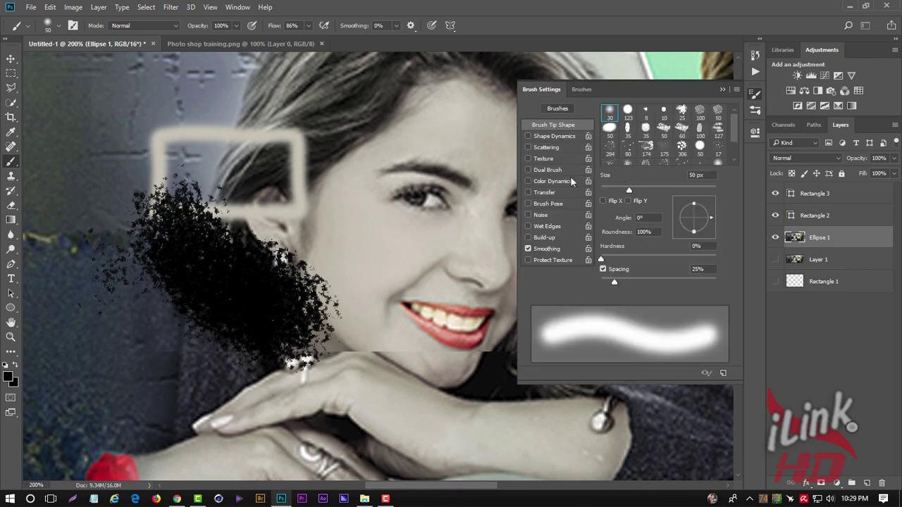
{"action": "left_click", "coordinate": [528, 160]}
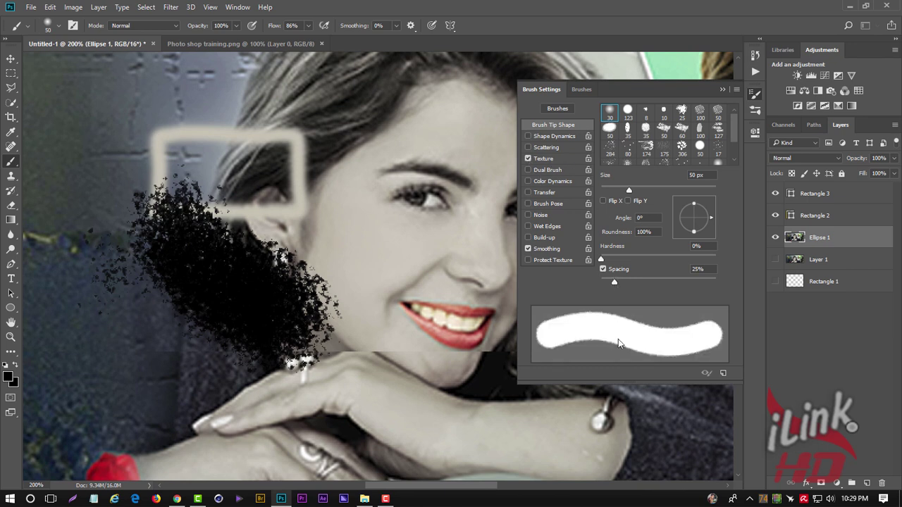
{"action": "mouse_move", "coordinate": [406, 232]}
{"action": "left_mouse_down"}
{"action": "mouse_move", "coordinate": [362, 322]}
{"action": "mouse_move", "coordinate": [322, 148]}
{"action": "mouse_move", "coordinate": [382, 136]}
{"action": "left_mouse_up"}
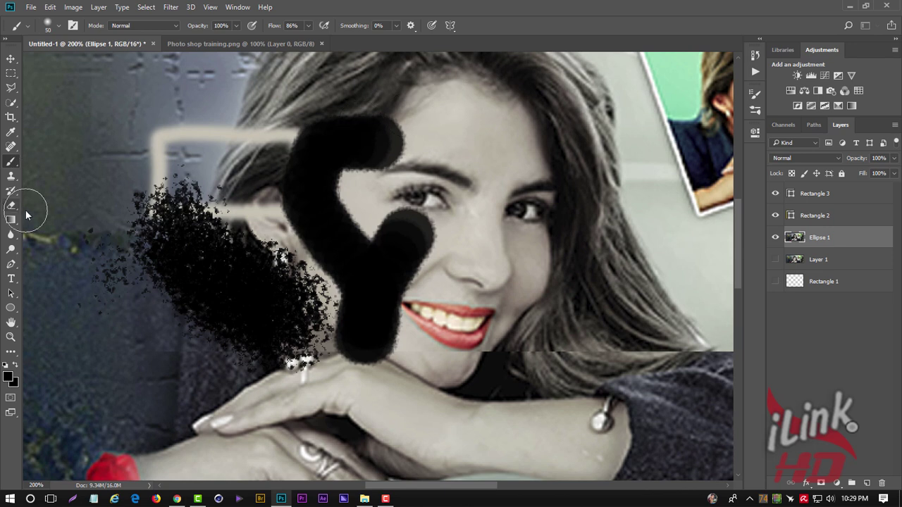
{"action": "left_click", "coordinate": [12, 179]}
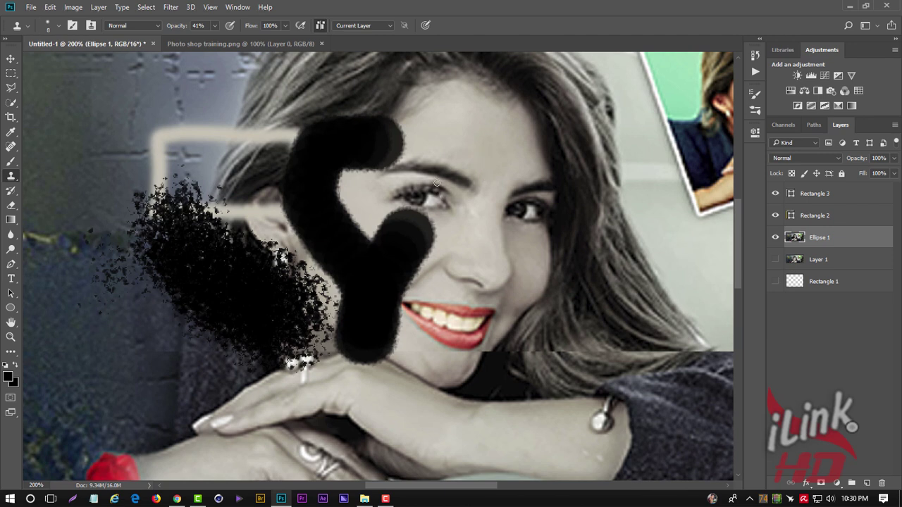
Clone small light spots and streaks over the black stroke
{"action": "left_click_drag", "start_coordinate": [360, 161], "coordinate": [354, 158]}
{"action": "left_click_drag", "start_coordinate": [355, 161], "coordinate": [314, 167]}
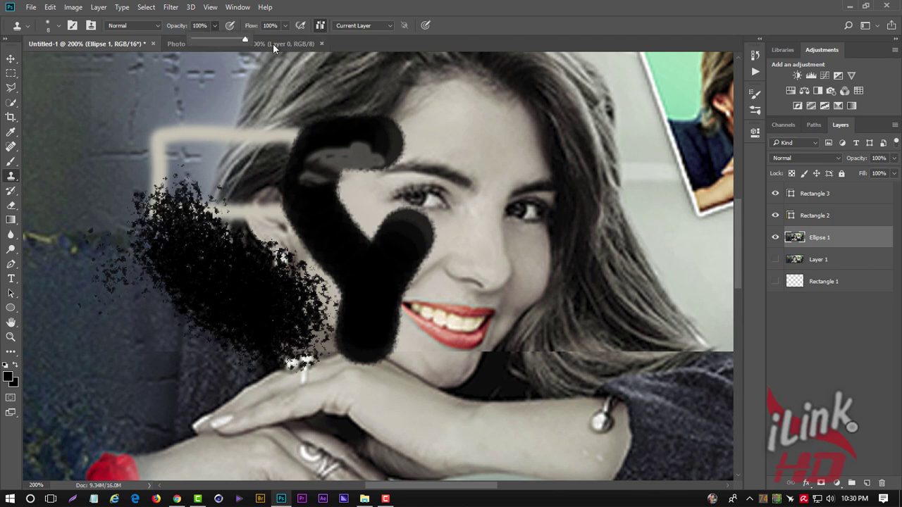
{"action": "mouse_move", "coordinate": [366, 161]}
{"action": "left_mouse_down"}
{"action": "mouse_move", "coordinate": [310, 160]}
{"action": "mouse_move", "coordinate": [355, 162]}
{"action": "mouse_move", "coordinate": [377, 137]}
{"action": "mouse_move", "coordinate": [356, 146]}
{"action": "left_mouse_up"}
Enlarge the clone brush to about 95 px and clone the eye region leftward over the stroke and speckles
{"action": "right_click", "coordinate": [356, 146]}
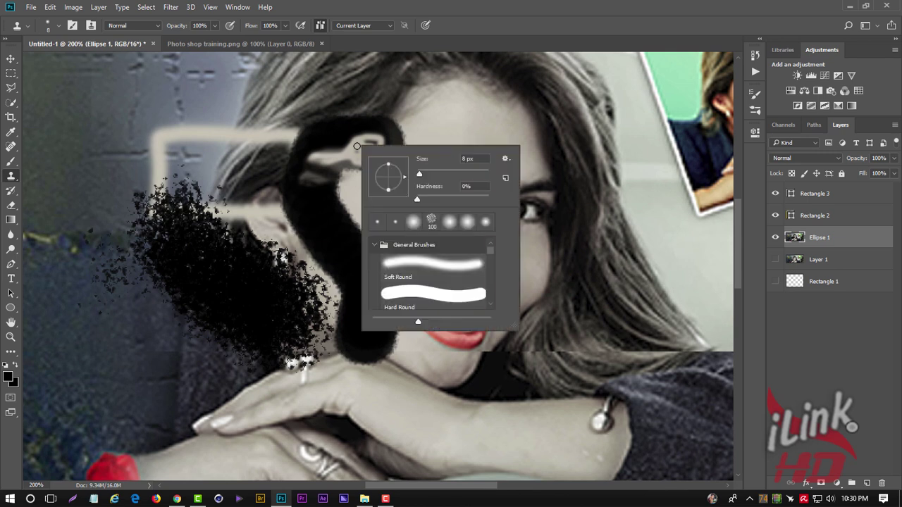
{"action": "left_click", "coordinate": [440, 174]}
{"action": "key", "text": "Return"}
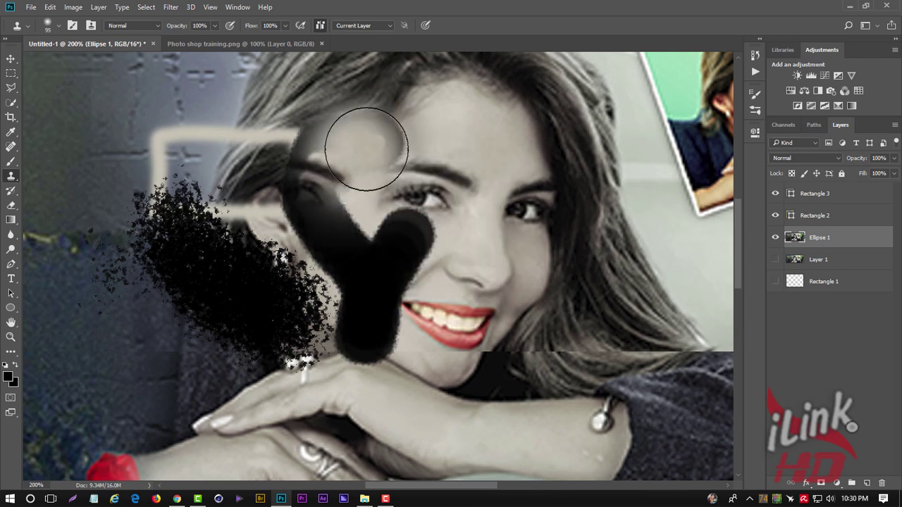
{"action": "mouse_move", "coordinate": [362, 145]}
{"action": "left_mouse_down"}
{"action": "mouse_move", "coordinate": [315, 200]}
{"action": "mouse_move", "coordinate": [266, 173]}
{"action": "mouse_move", "coordinate": [282, 171]}
{"action": "mouse_move", "coordinate": [282, 197]}
{"action": "mouse_move", "coordinate": [332, 181]}
{"action": "mouse_move", "coordinate": [312, 141]}
{"action": "mouse_move", "coordinate": [256, 161]}
{"action": "mouse_move", "coordinate": [314, 189]}
{"action": "mouse_move", "coordinate": [343, 185]}
{"action": "mouse_move", "coordinate": [289, 218]}
{"action": "mouse_move", "coordinate": [251, 191]}
{"action": "mouse_move", "coordinate": [232, 157]}
{"action": "mouse_move", "coordinate": [388, 147]}
{"action": "mouse_move", "coordinate": [317, 117]}
{"action": "mouse_move", "coordinate": [377, 130]}
{"action": "mouse_move", "coordinate": [372, 191]}
{"action": "mouse_move", "coordinate": [332, 201]}
{"action": "mouse_move", "coordinate": [387, 185]}
{"action": "mouse_move", "coordinate": [475, 131]}
{"action": "mouse_move", "coordinate": [497, 183]}
{"action": "mouse_move", "coordinate": [303, 137]}
{"action": "mouse_move", "coordinate": [339, 141]}
{"action": "mouse_move", "coordinate": [368, 174]}
{"action": "mouse_move", "coordinate": [322, 191]}
{"action": "mouse_move", "coordinate": [332, 181]}
{"action": "mouse_move", "coordinate": [321, 149]}
{"action": "mouse_move", "coordinate": [264, 141]}
{"action": "mouse_move", "coordinate": [279, 175]}
{"action": "left_mouse_up"}
{"action": "left_click_drag", "start_coordinate": [203, 224], "coordinate": [179, 183]}
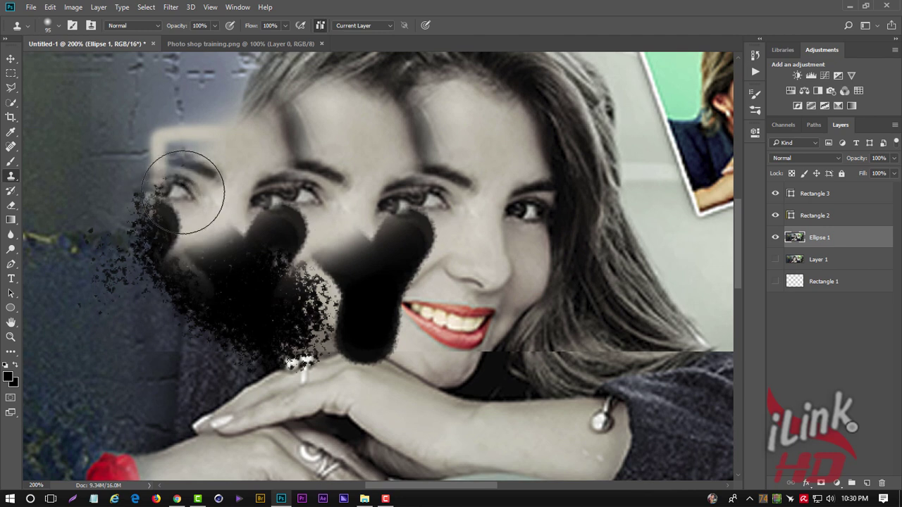
{"action": "left_click", "coordinate": [11, 190]}
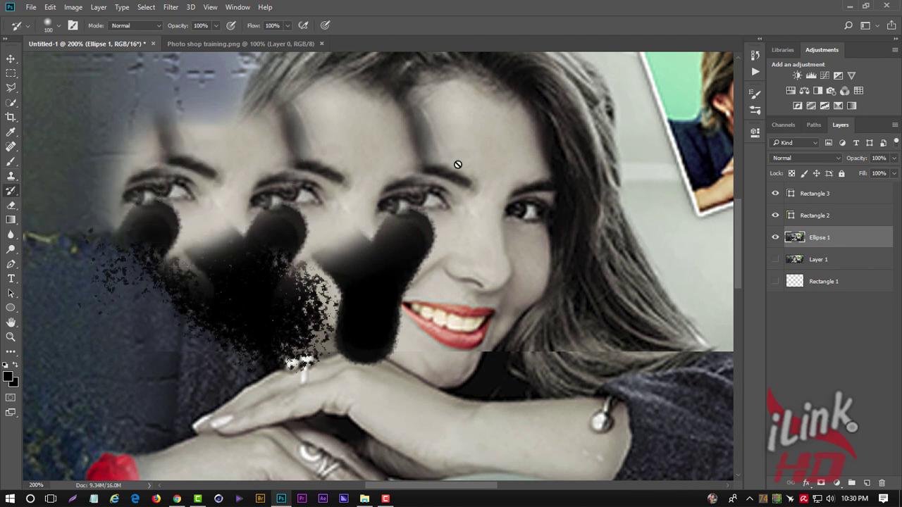
{"action": "left_click", "coordinate": [352, 168]}
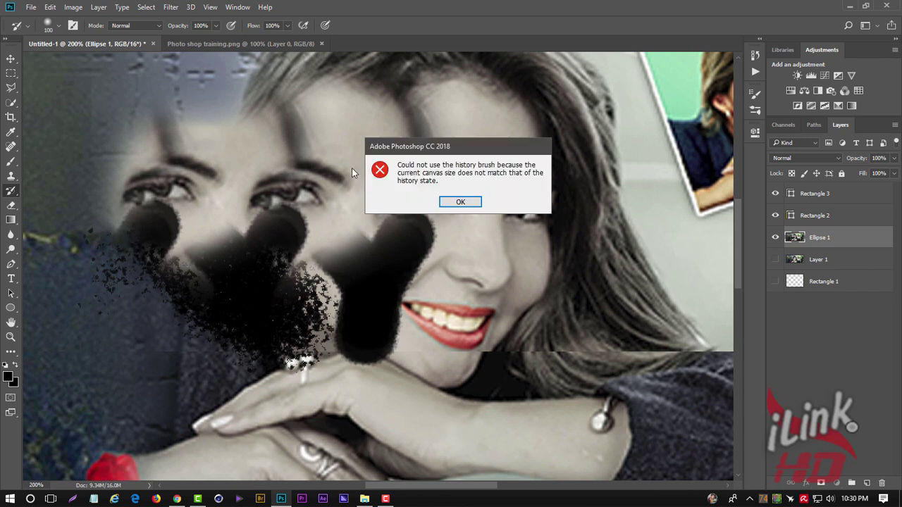
{"action": "left_click", "coordinate": [464, 203]}
{"action": "left_click", "coordinate": [254, 149]}
{"action": "left_click", "coordinate": [468, 205]}
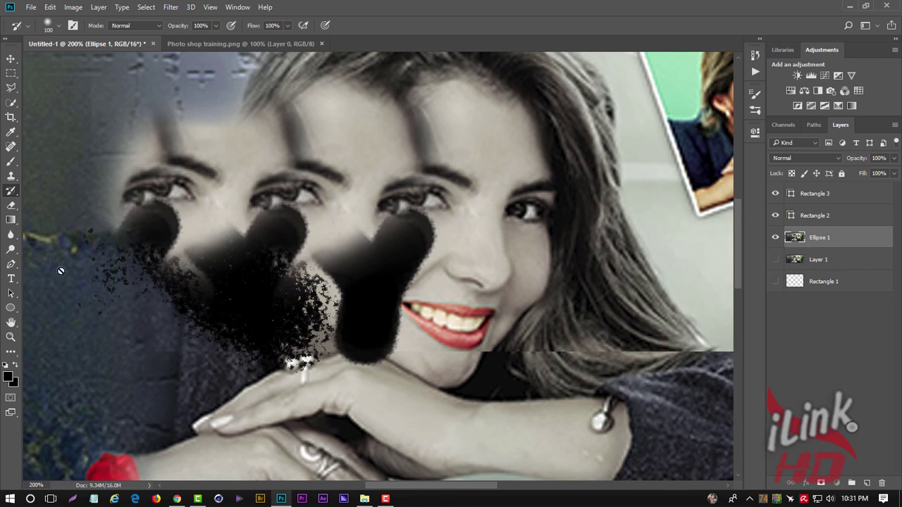
Erase a transparent hole above the middle pair of eyes with the Eraser Tool
{"action": "left_click", "coordinate": [12, 205]}
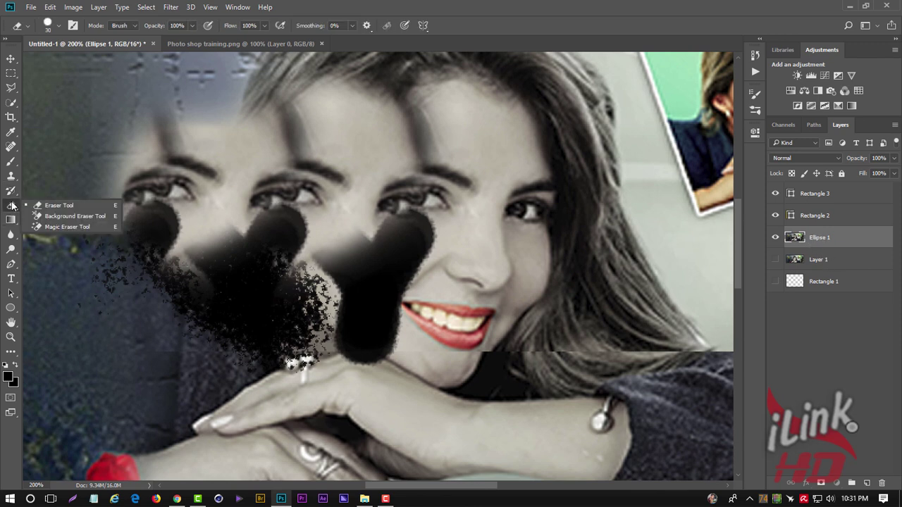
{"action": "left_click", "coordinate": [63, 206]}
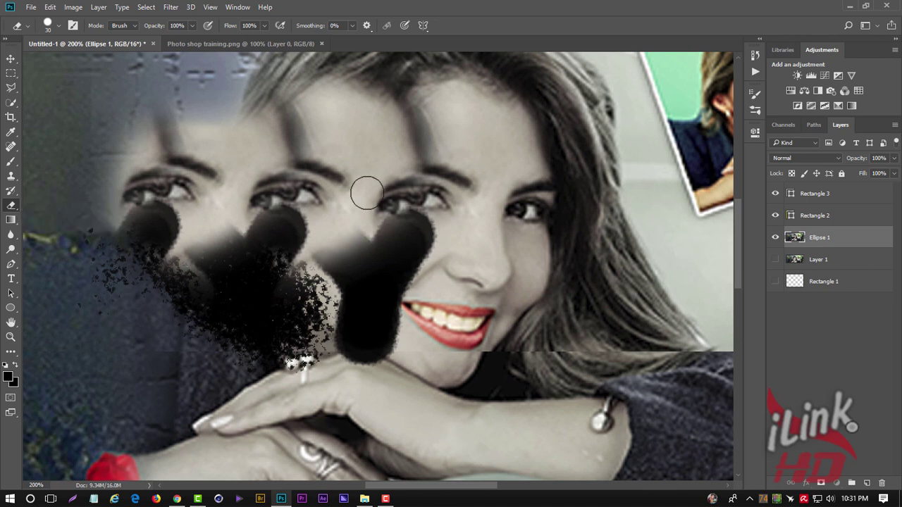
{"action": "mouse_move", "coordinate": [305, 162]}
{"action": "left_mouse_down"}
{"action": "mouse_move", "coordinate": [288, 135]}
{"action": "mouse_move", "coordinate": [271, 162]}
{"action": "left_mouse_up"}
Select the Gradient Tool and fit the whole poster in the window
{"action": "left_click", "coordinate": [11, 220]}
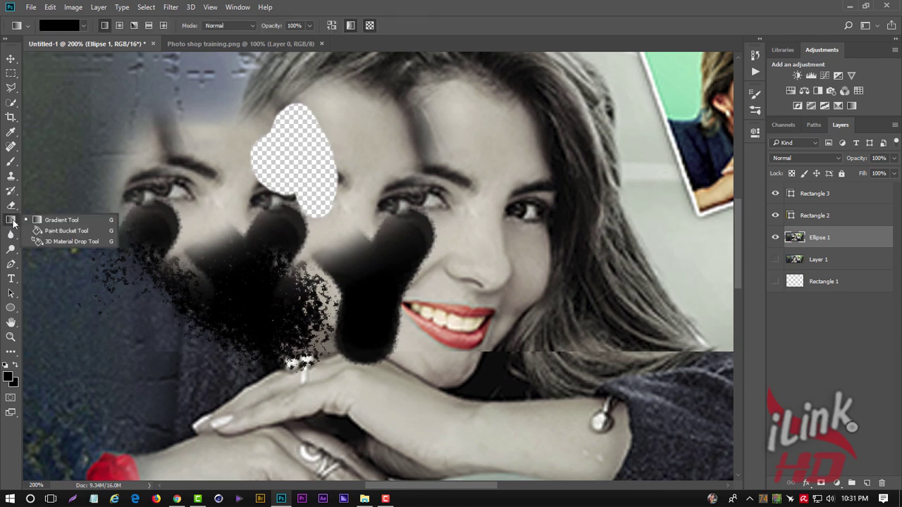
{"action": "left_click", "coordinate": [61, 219]}
{"action": "scroll", "coordinate": [228, 178], "scroll_direction": "down", "scroll_amount": 2}
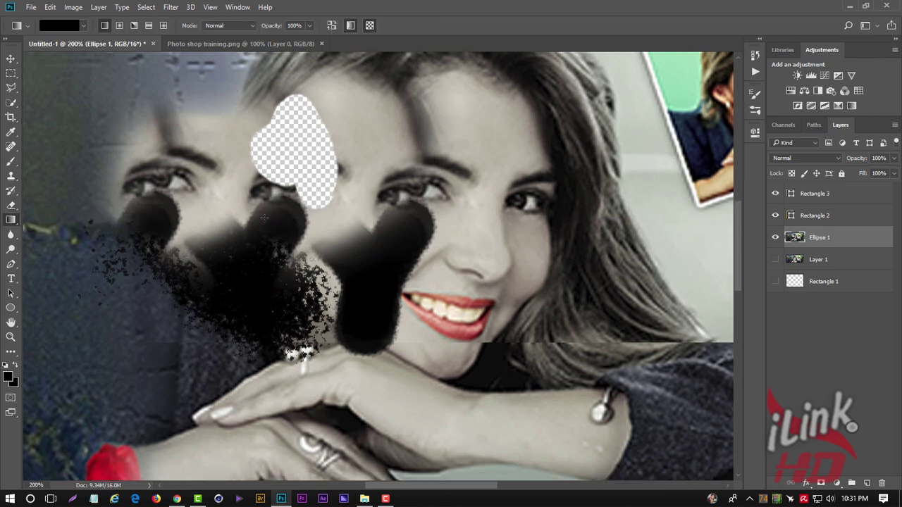
{"action": "left_click", "coordinate": [11, 337]}
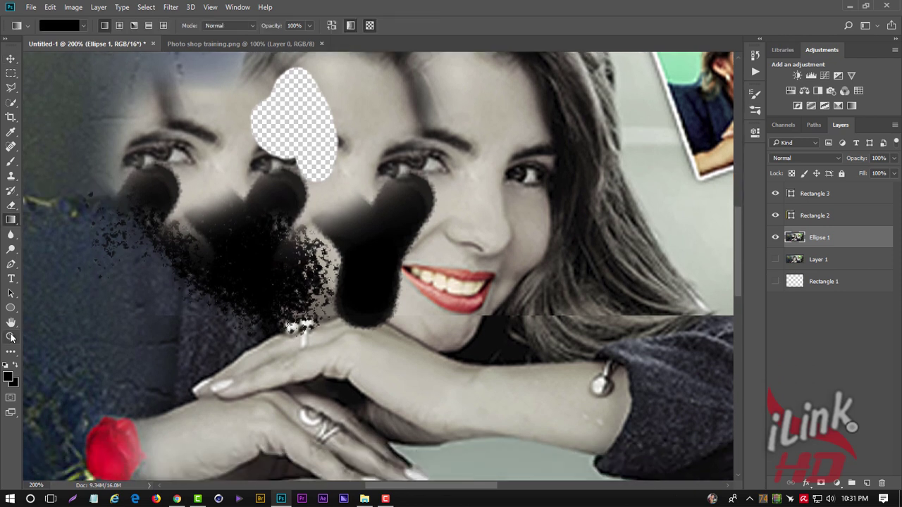
{"action": "right_click", "coordinate": [262, 234]}
{"action": "left_click", "coordinate": [243, 222]}
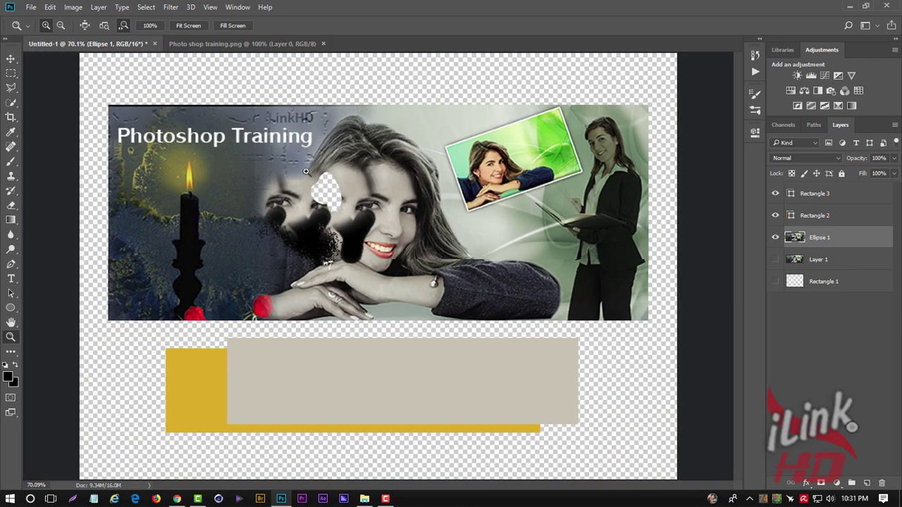
Zoom in on the poster top, view it at 100%, then fit it on screen
{"action": "mouse_move", "coordinate": [352, 83]}
{"action": "left_mouse_down"}
{"action": "mouse_move", "coordinate": [394, 279]}
{"action": "mouse_move", "coordinate": [421, 114]}
{"action": "left_mouse_up"}
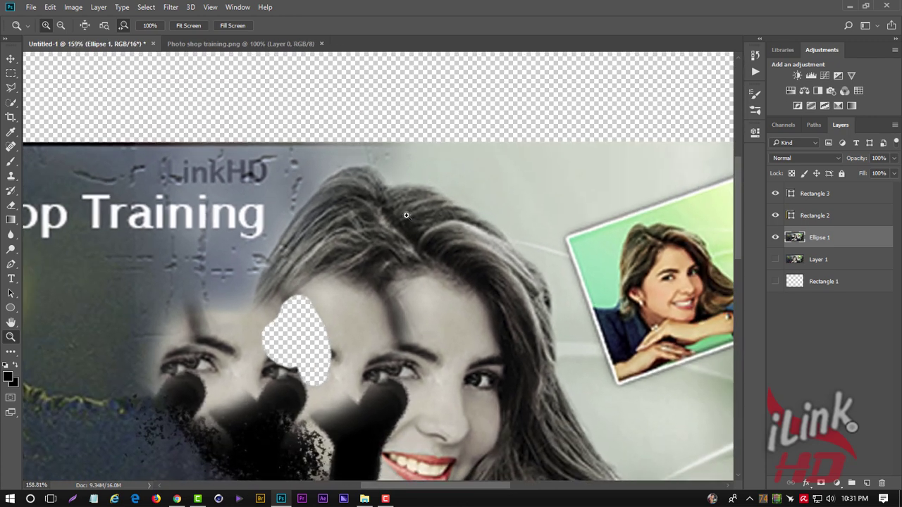
{"action": "right_click", "coordinate": [404, 212]}
{"action": "left_click", "coordinate": [432, 235]}
{"action": "right_click", "coordinate": [386, 206]}
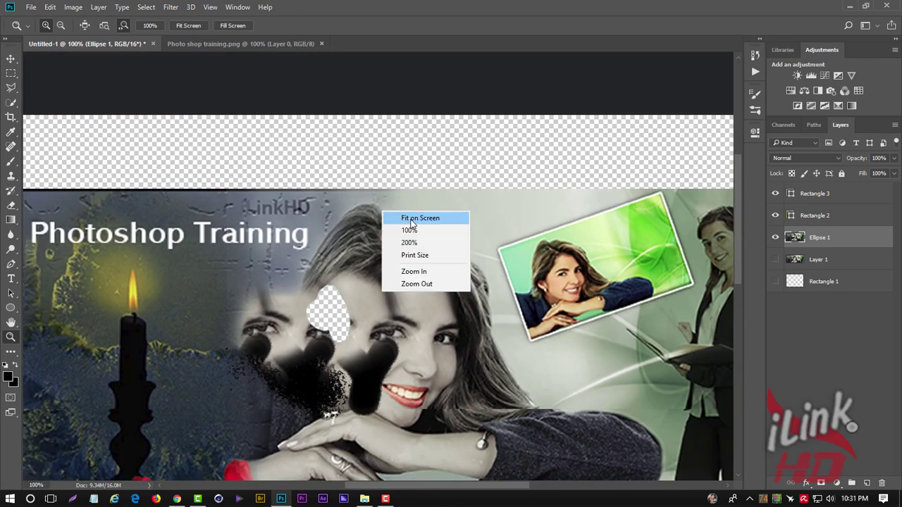
{"action": "left_click", "coordinate": [412, 218]}
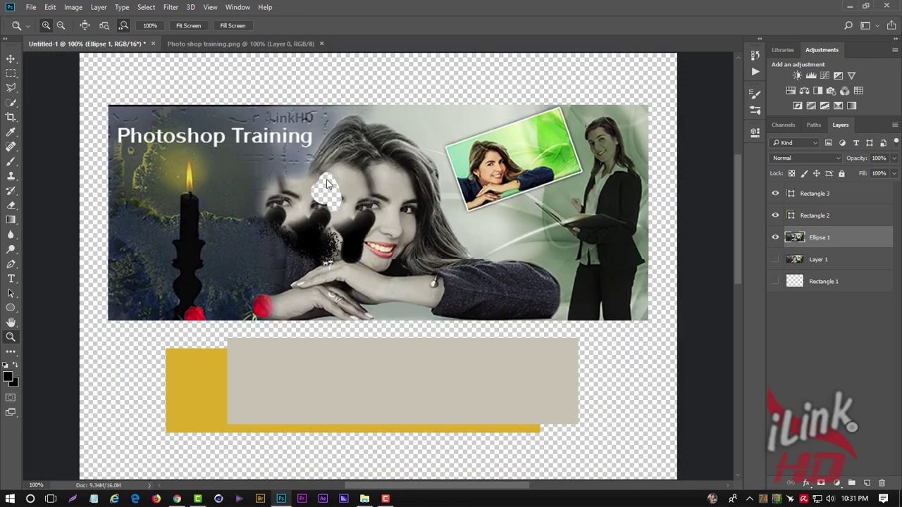
Set the background colour to white and fill Ellipse 1 with a vertical black-to-white gradient
{"action": "left_click", "coordinate": [11, 220]}
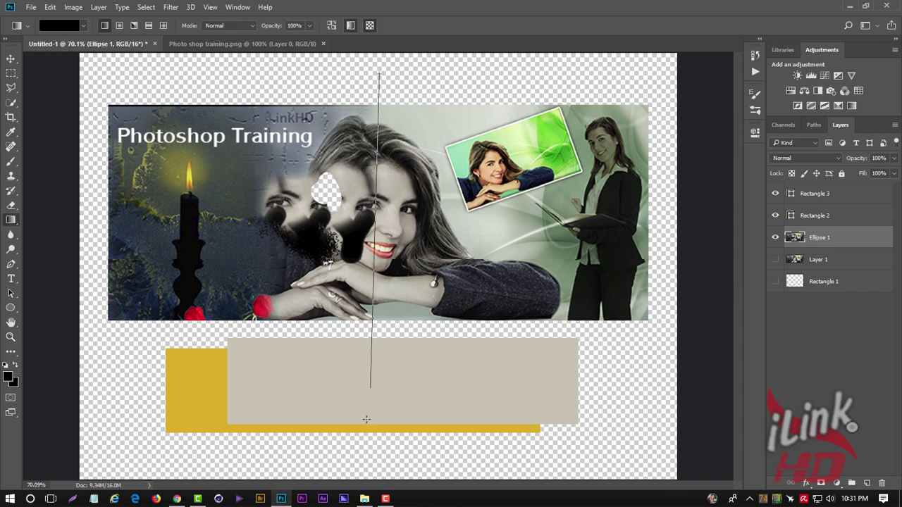
{"action": "left_click_drag", "start_coordinate": [383, 106], "coordinate": [363, 455]}
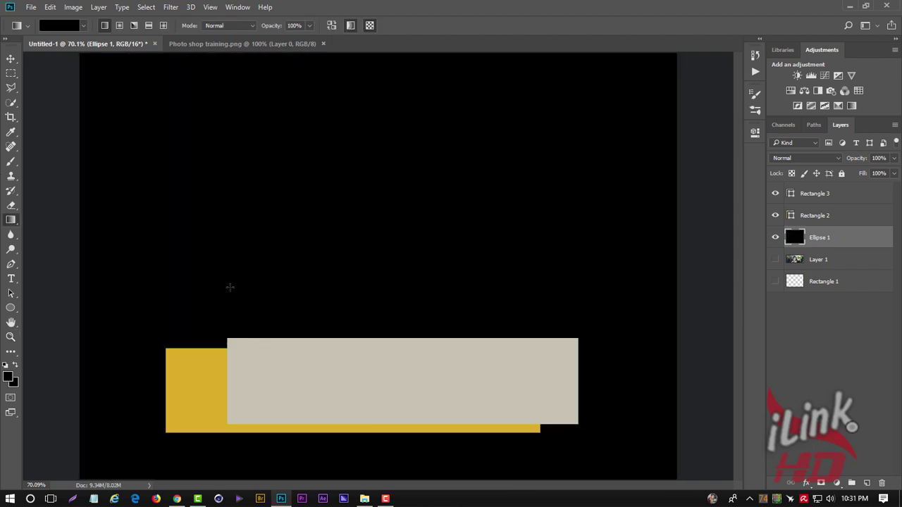
{"action": "left_click", "coordinate": [15, 383]}
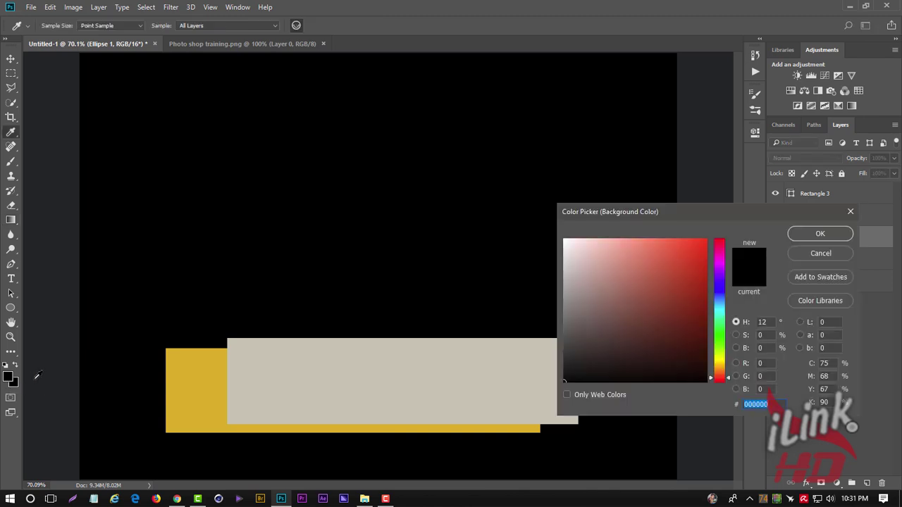
{"action": "left_click_drag", "start_coordinate": [572, 276], "coordinate": [555, 234]}
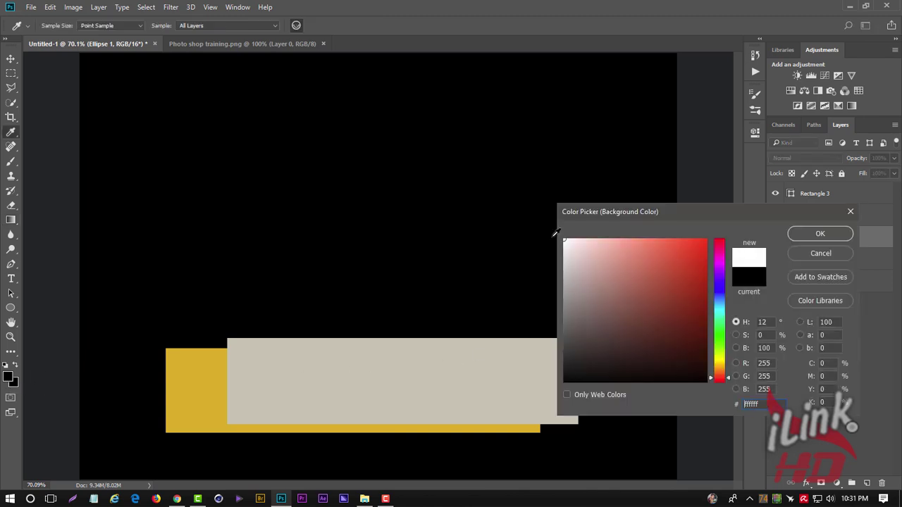
{"action": "left_click", "coordinate": [803, 232]}
{"action": "left_click_drag", "start_coordinate": [376, 88], "coordinate": [376, 403]}
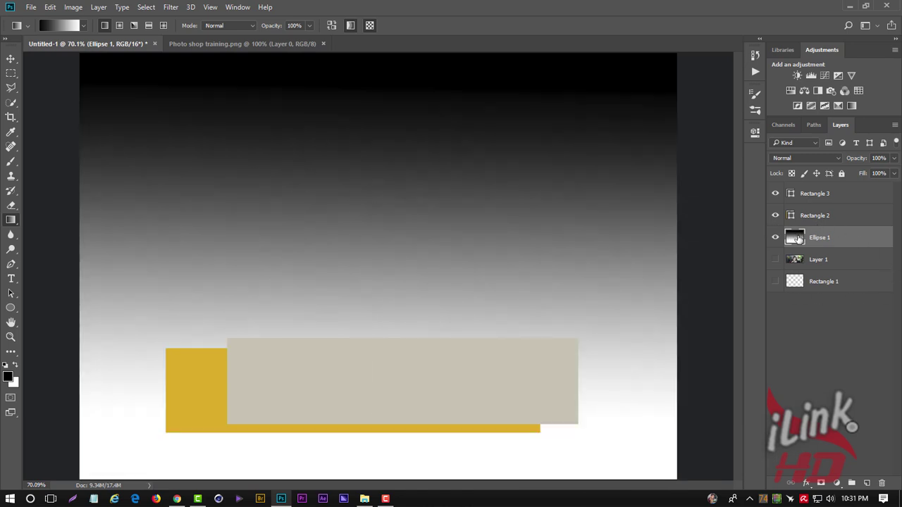
{"action": "left_click", "coordinate": [10, 235]}
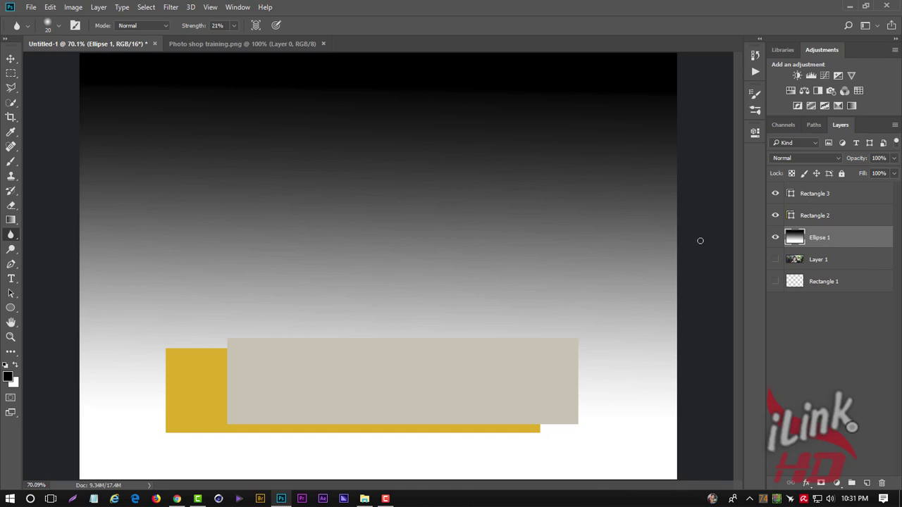
Hide the Ellipse 1 layer and show and select Layer 1 with the banner image
{"action": "left_click", "coordinate": [775, 240]}
{"action": "left_click", "coordinate": [775, 259]}
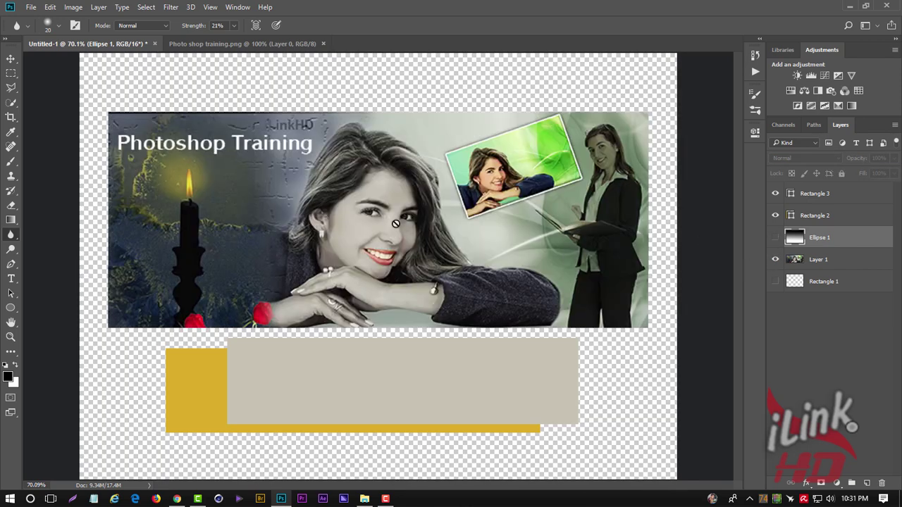
{"action": "left_click", "coordinate": [800, 259]}
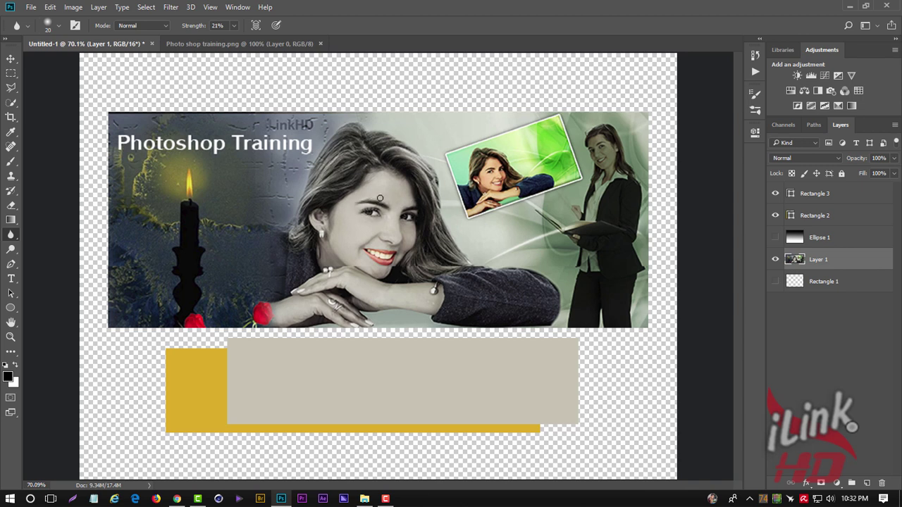
Dodge the woman's lower cheek near her smile at 51% exposure
{"action": "left_click", "coordinate": [9, 251]}
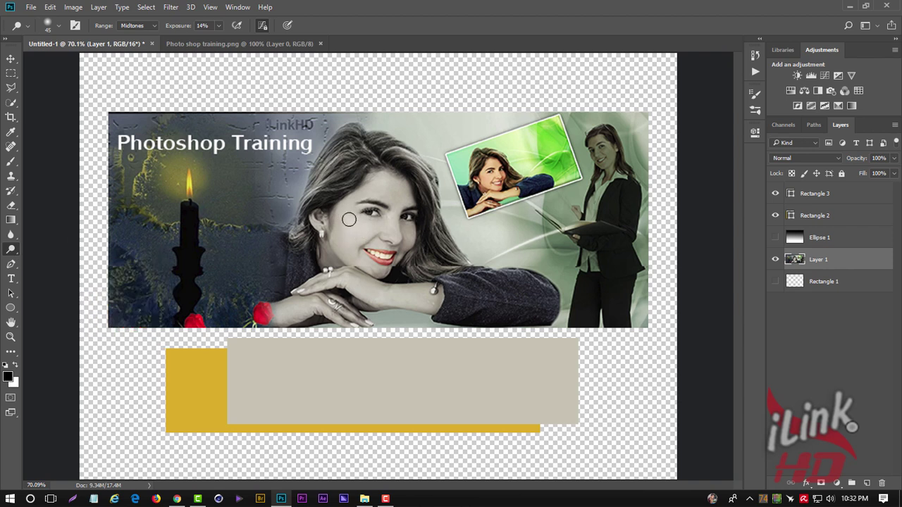
{"action": "left_click", "coordinate": [219, 25]}
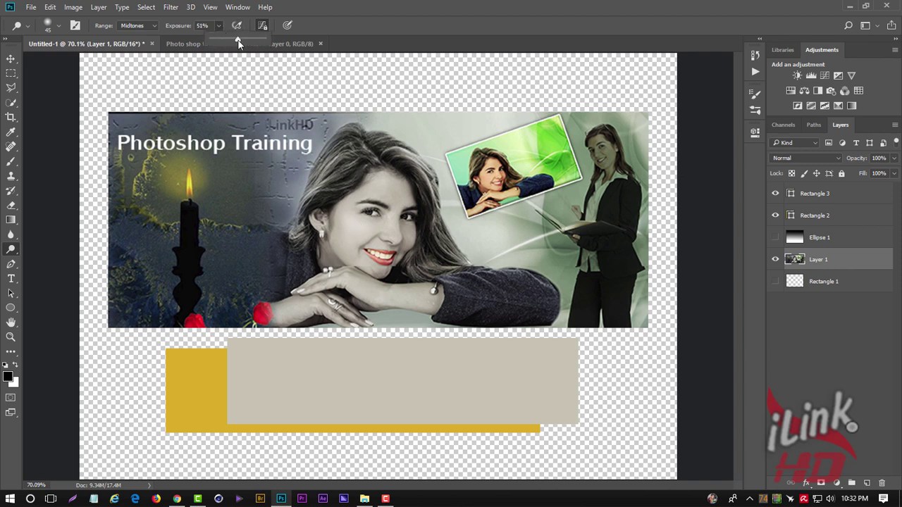
{"action": "left_click", "coordinate": [384, 195]}
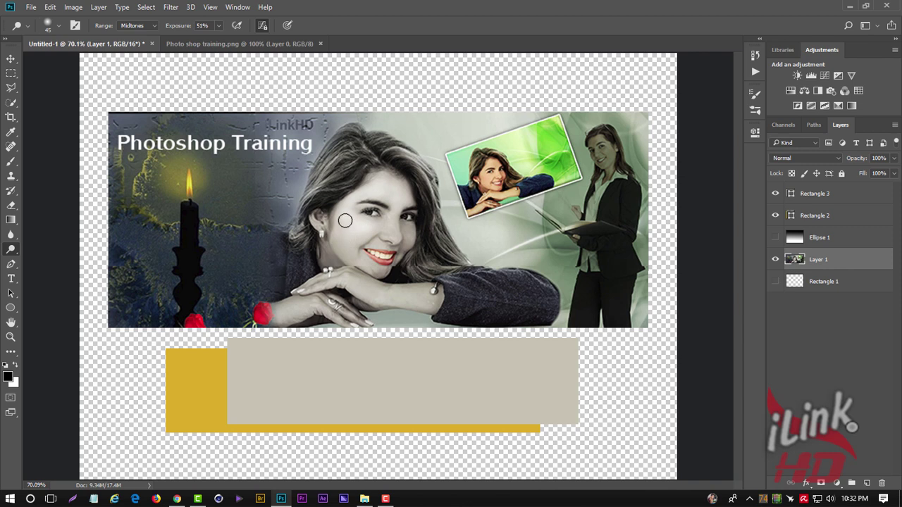
{"action": "left_click_drag", "start_coordinate": [361, 235], "coordinate": [350, 255]}
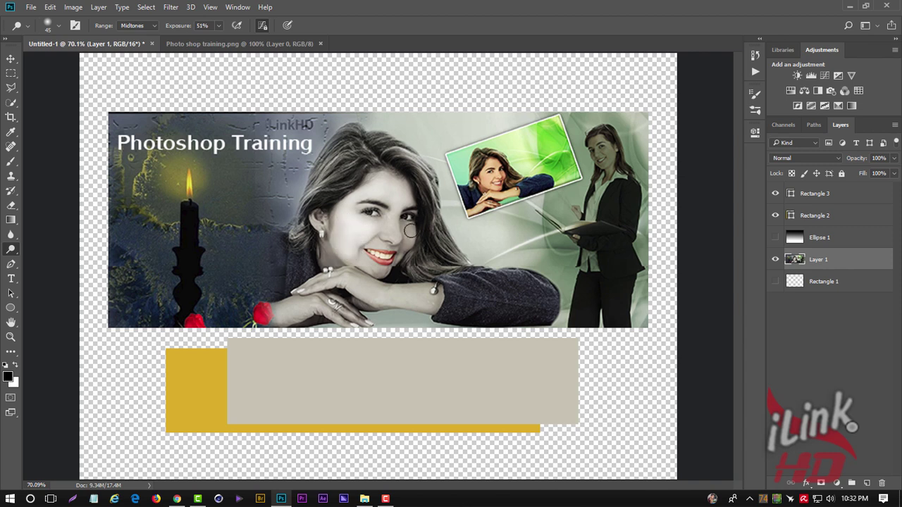
{"action": "left_click", "coordinate": [11, 264]}
Draw a five-point black pen shape beside the candle and move it up beneath the title
{"action": "left_click", "coordinate": [220, 210]}
{"action": "left_click", "coordinate": [247, 232]}
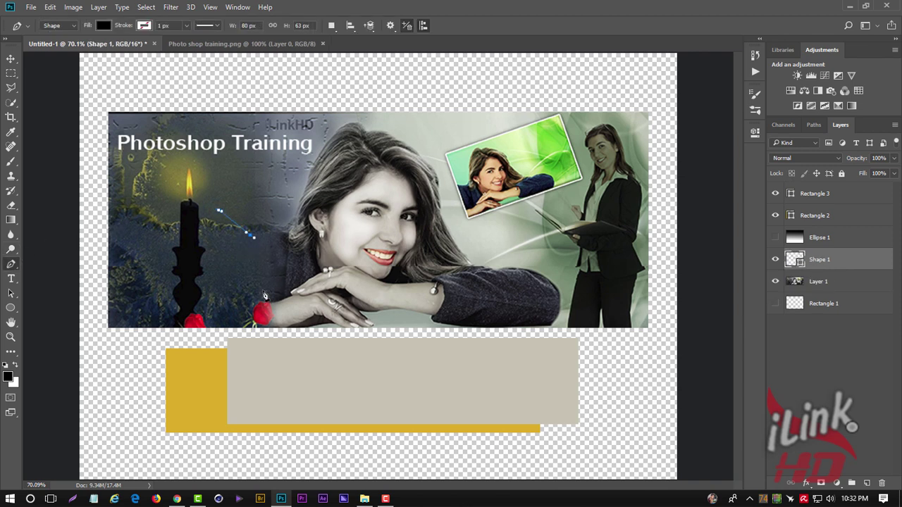
{"action": "left_click", "coordinate": [261, 293]}
{"action": "left_click", "coordinate": [215, 330]}
{"action": "left_click", "coordinate": [175, 296]}
{"action": "left_click", "coordinate": [220, 210]}
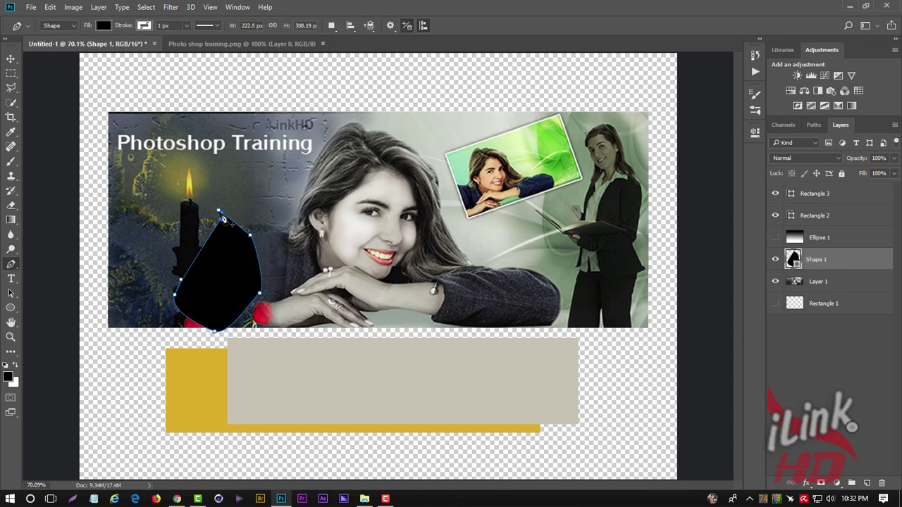
{"action": "left_click_drag", "start_coordinate": [223, 218], "coordinate": [258, 266]}
{"action": "left_click", "coordinate": [12, 57]}
{"action": "mouse_move", "coordinate": [219, 230]}
{"action": "left_mouse_down"}
{"action": "mouse_move", "coordinate": [241, 257]}
{"action": "mouse_move", "coordinate": [268, 175]}
{"action": "left_mouse_up"}
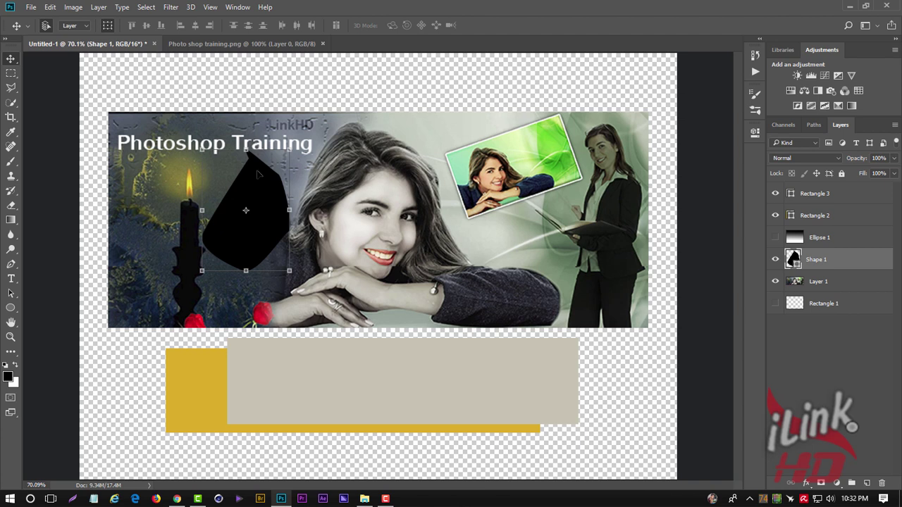
Type the word 'test' over the woman's hands and commit it as a text layer
{"action": "left_click", "coordinate": [10, 280]}
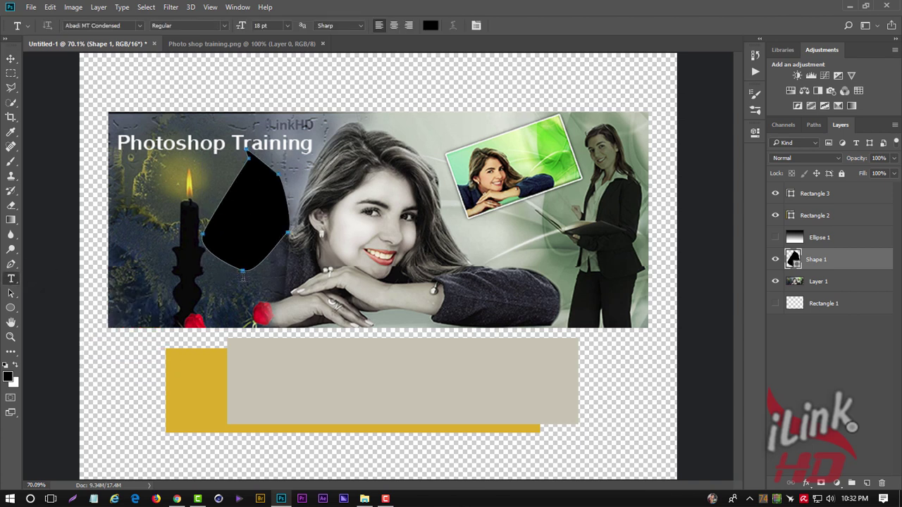
{"action": "left_click", "coordinate": [322, 303]}
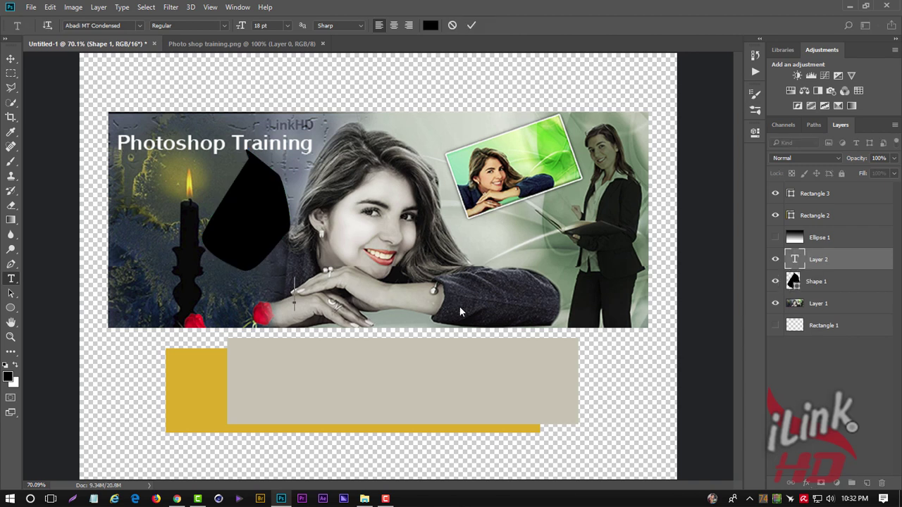
{"action": "type", "text": "t"}
{"action": "type", "text": "est"}
{"action": "left_click_drag", "start_coordinate": [337, 291], "coordinate": [281, 291]}
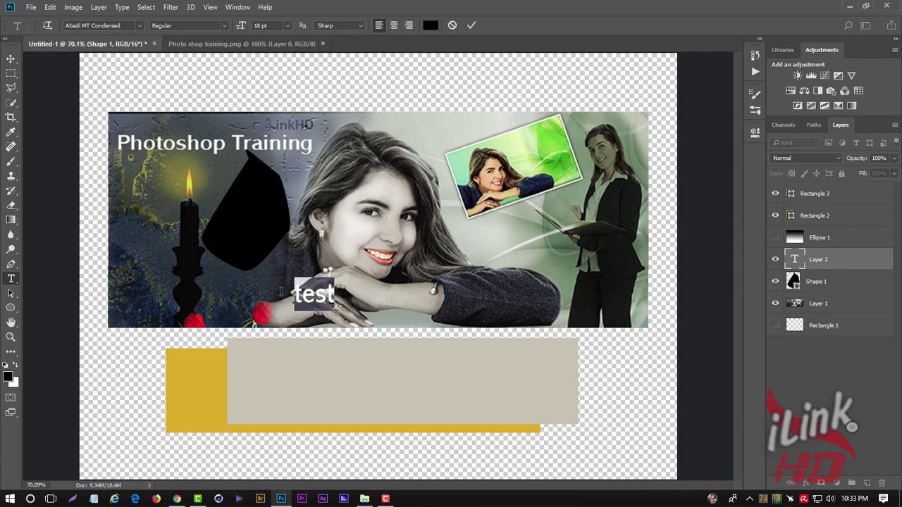
{"action": "left_click", "coordinate": [472, 27]}
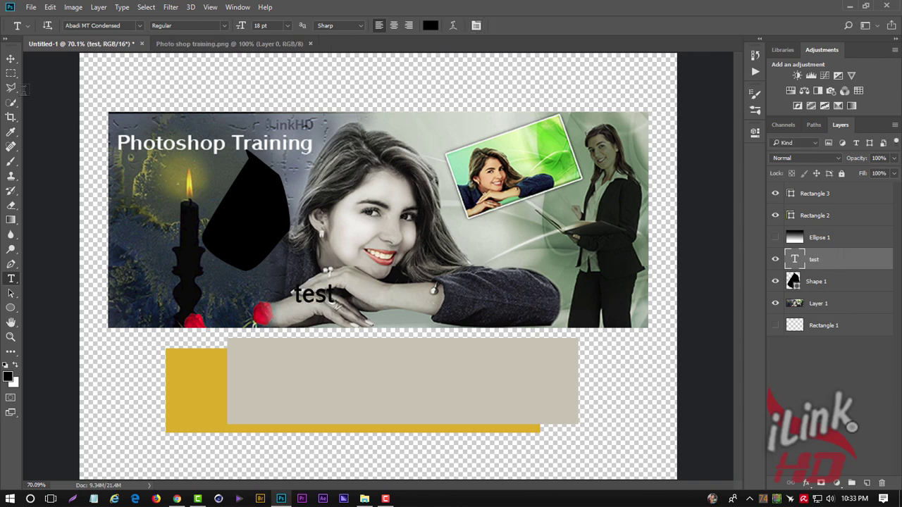
Scale the test text wider and taller and move it onto the gray banner
{"action": "left_click", "coordinate": [11, 60]}
{"action": "left_click_drag", "start_coordinate": [337, 294], "coordinate": [492, 294]}
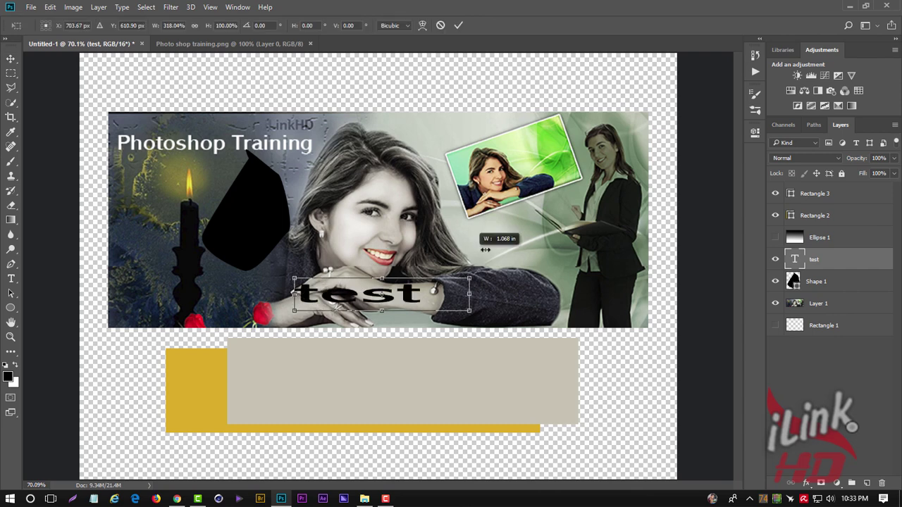
{"action": "left_click_drag", "start_coordinate": [397, 277], "coordinate": [398, 224]}
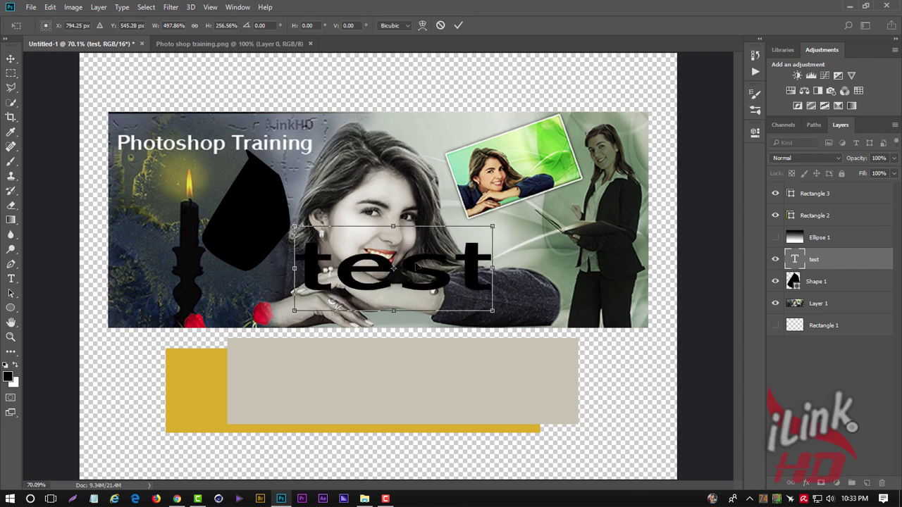
{"action": "mouse_move", "coordinate": [421, 267]}
{"action": "left_mouse_down"}
{"action": "mouse_move", "coordinate": [256, 267]}
{"action": "mouse_move", "coordinate": [453, 377]}
{"action": "left_mouse_up"}
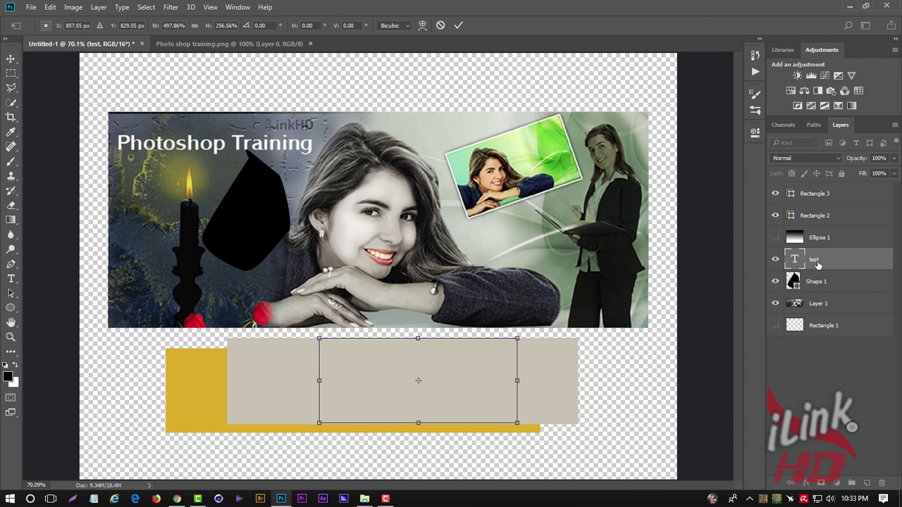
{"action": "left_click", "coordinate": [458, 25]}
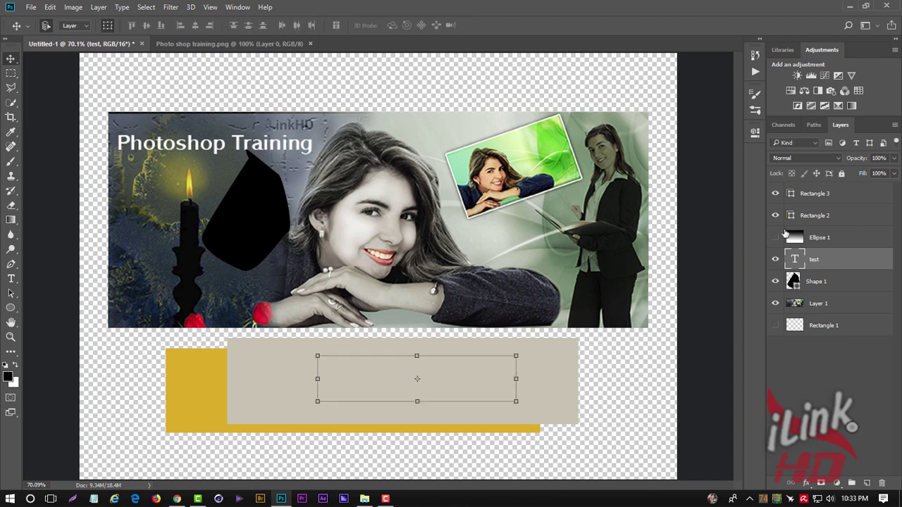
Move the test layer to the top of the stack, centre it and stretch it taller
{"action": "left_click_drag", "start_coordinate": [837, 262], "coordinate": [835, 189]}
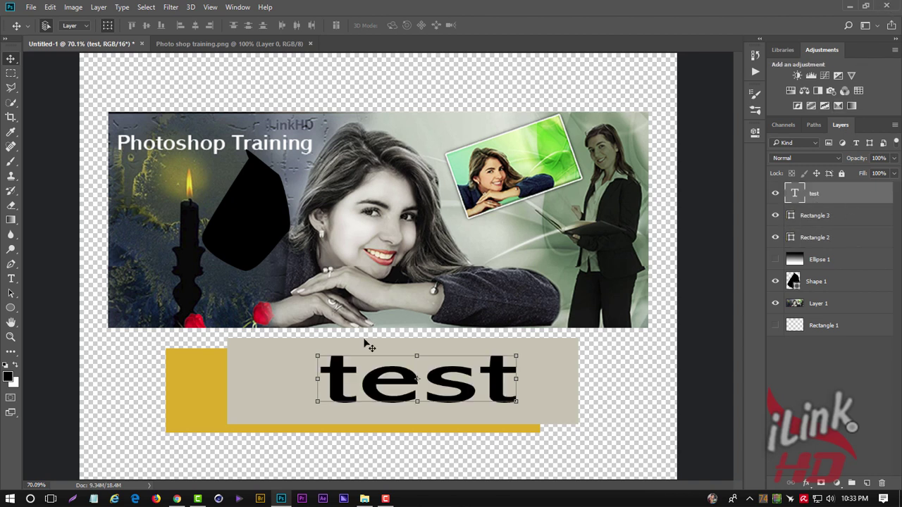
{"action": "mouse_move", "coordinate": [401, 382]}
{"action": "left_mouse_down"}
{"action": "mouse_move", "coordinate": [388, 383]}
{"action": "mouse_move", "coordinate": [406, 338]}
{"action": "left_mouse_up"}
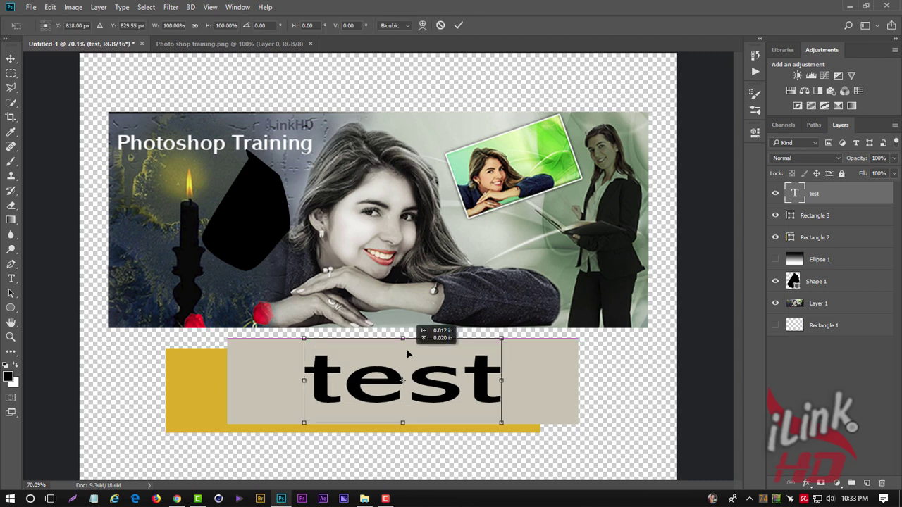
{"action": "left_click_drag", "start_coordinate": [404, 404], "coordinate": [405, 432]}
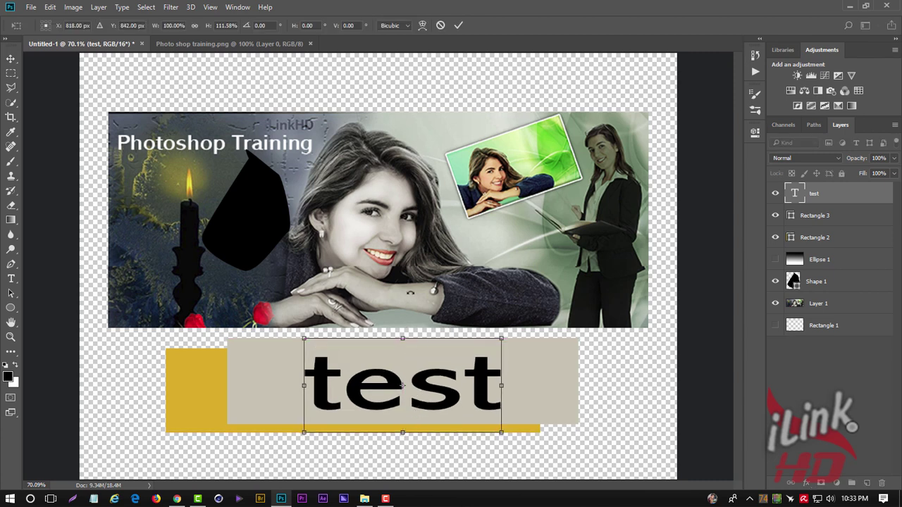
{"action": "left_click", "coordinate": [459, 25]}
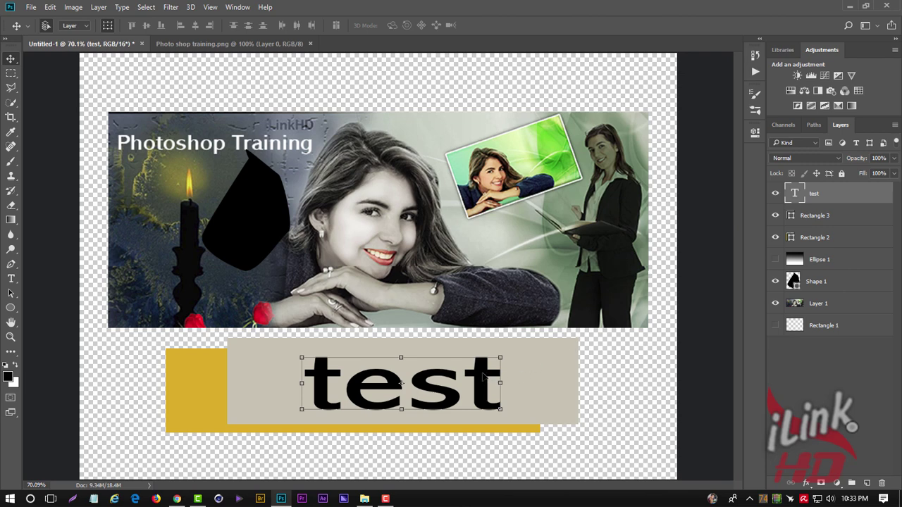
Set the test text colour to bright red
{"action": "double_click", "coordinate": [795, 193]}
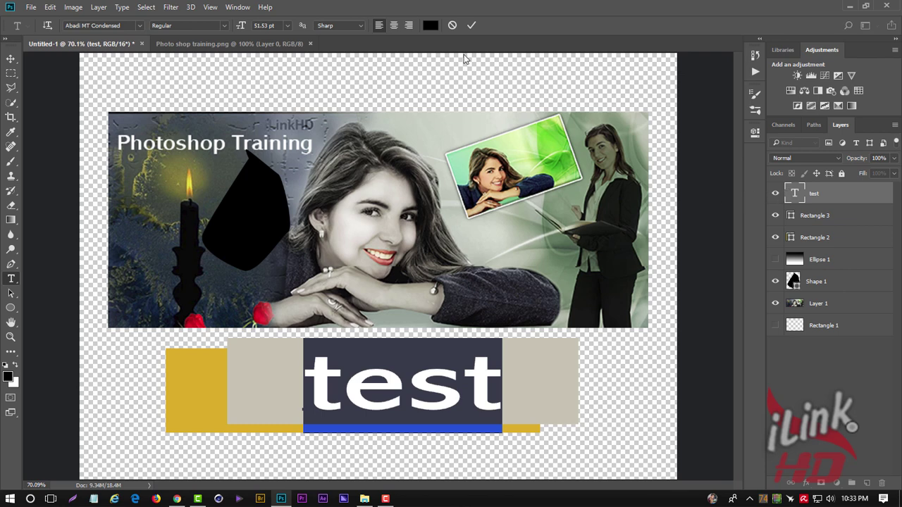
{"action": "left_click", "coordinate": [431, 26]}
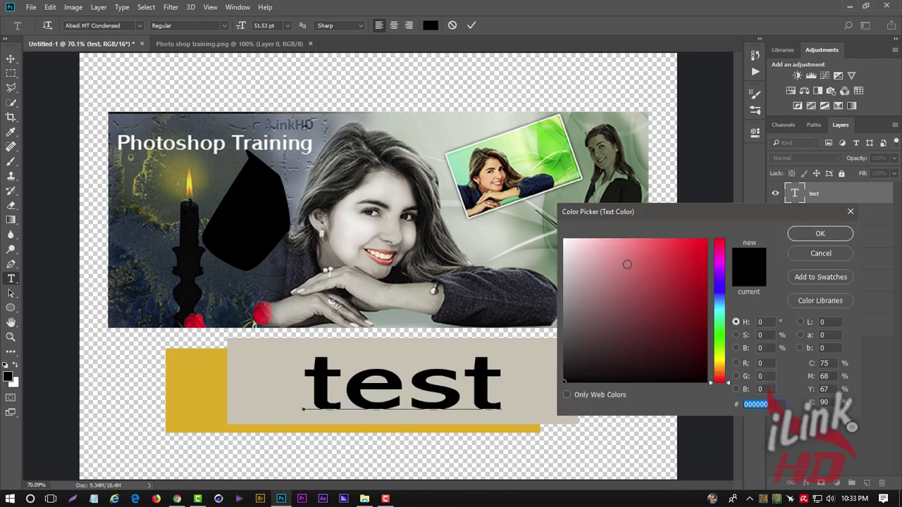
{"action": "left_click_drag", "start_coordinate": [690, 253], "coordinate": [705, 245]}
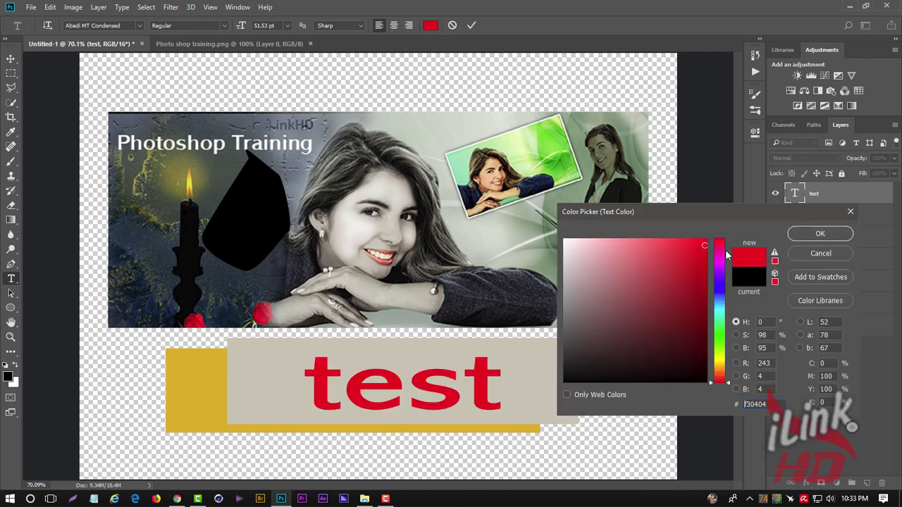
{"action": "left_click", "coordinate": [803, 234]}
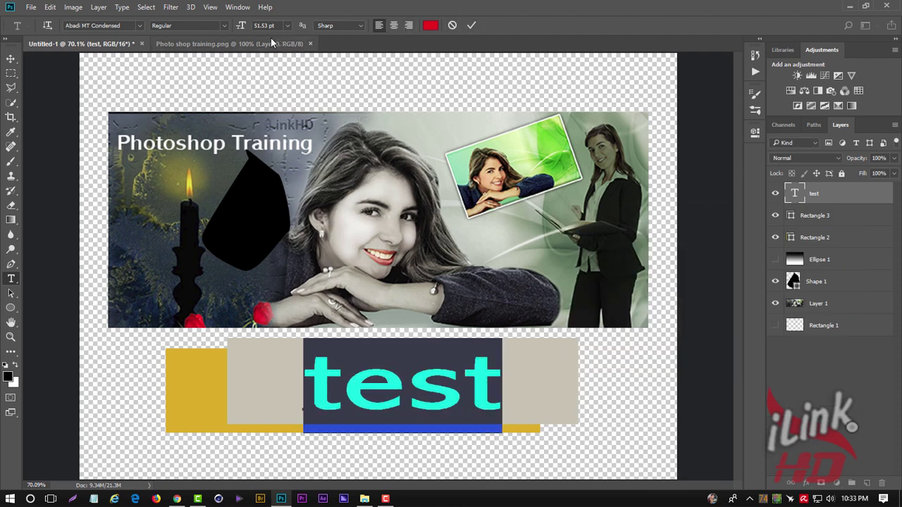
Change the font to Aarvark Cafe, commit the text, and bring up its Layer Style dialog
{"action": "left_click", "coordinate": [139, 26]}
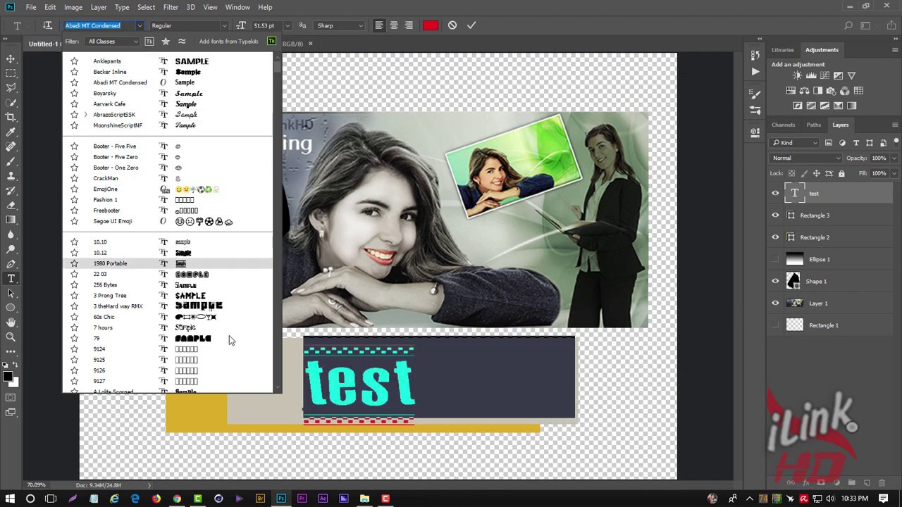
{"action": "scroll", "coordinate": [194, 343], "scroll_direction": "down", "scroll_amount": 3}
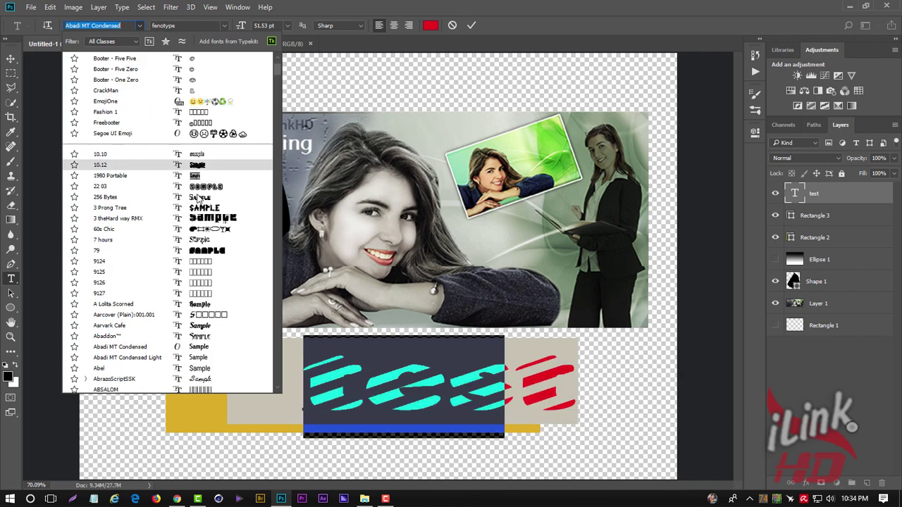
{"action": "left_click", "coordinate": [195, 326]}
{"action": "left_click_drag", "start_coordinate": [456, 352], "coordinate": [317, 351]}
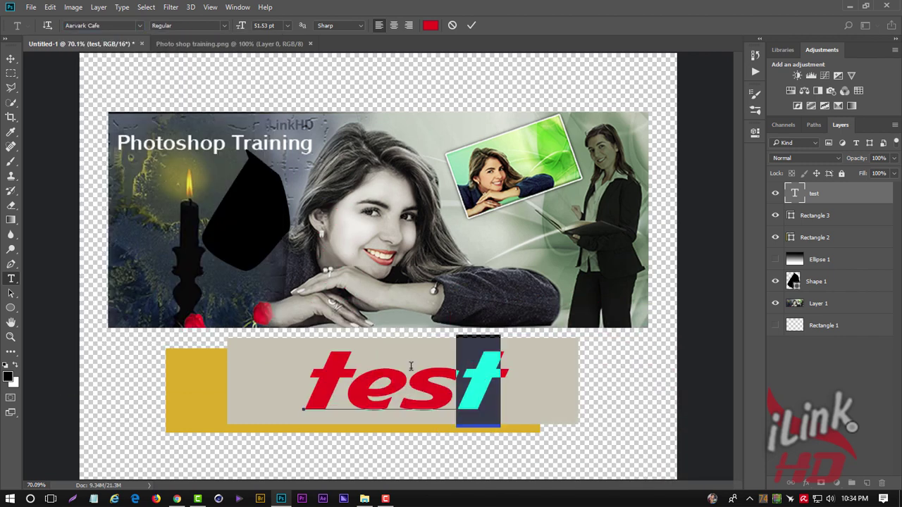
{"action": "left_click", "coordinate": [465, 27]}
{"action": "key", "text": "v"}
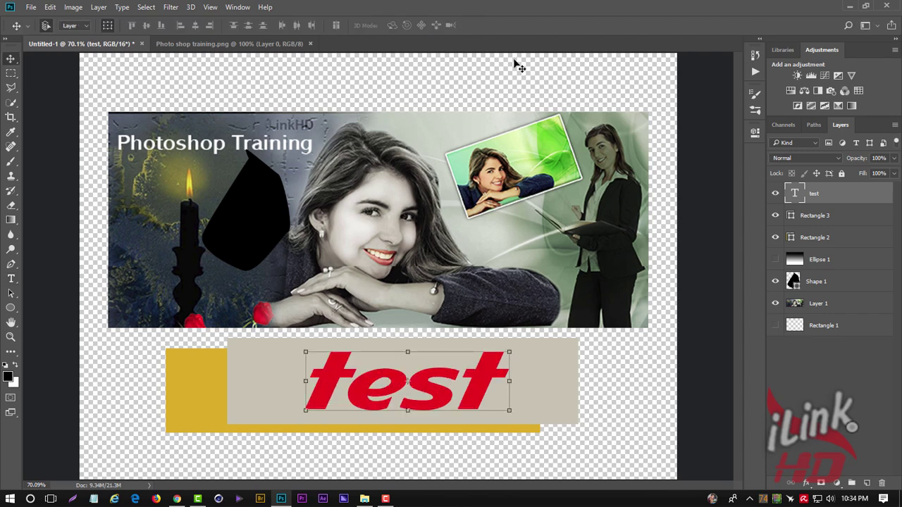
{"action": "double_click", "coordinate": [874, 197]}
{"action": "mouse_move", "coordinate": [247, 216]}
{"action": "left_mouse_down"}
{"action": "mouse_move", "coordinate": [626, 15]}
{"action": "mouse_move", "coordinate": [633, 48]}
{"action": "left_mouse_up"}
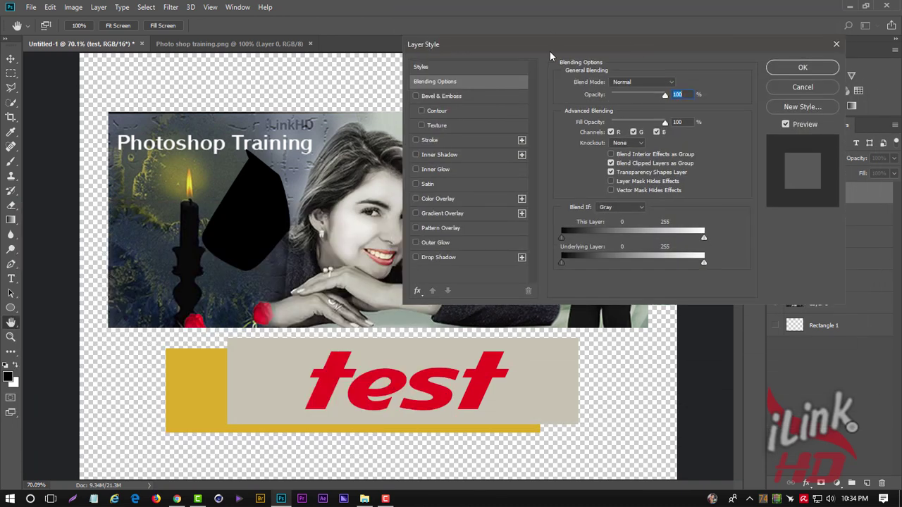
Enable Bevel & Emboss, Stroke, Drop Shadow, Outer Glow and Gradient Overlay on the test text, leaving Pattern Overlay off
{"action": "left_click", "coordinate": [416, 97]}
{"action": "left_click", "coordinate": [416, 140]}
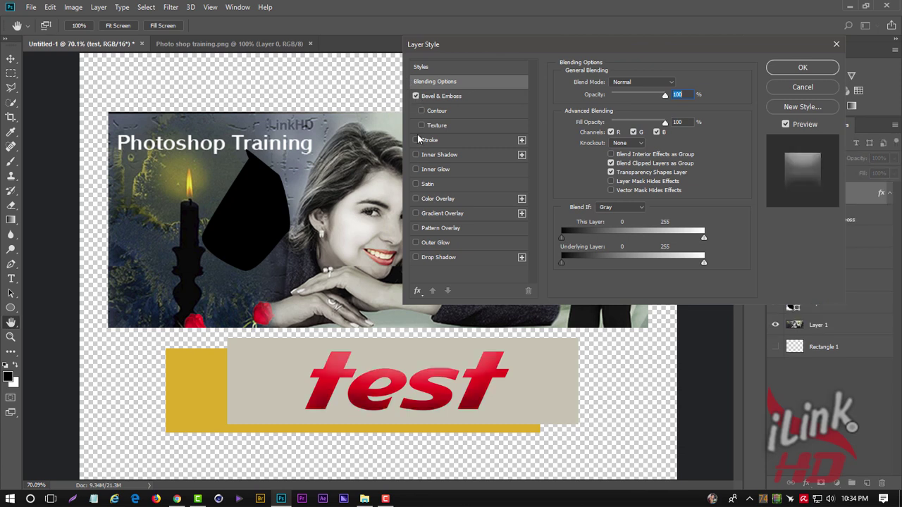
{"action": "left_click", "coordinate": [415, 256]}
{"action": "left_click", "coordinate": [416, 243]}
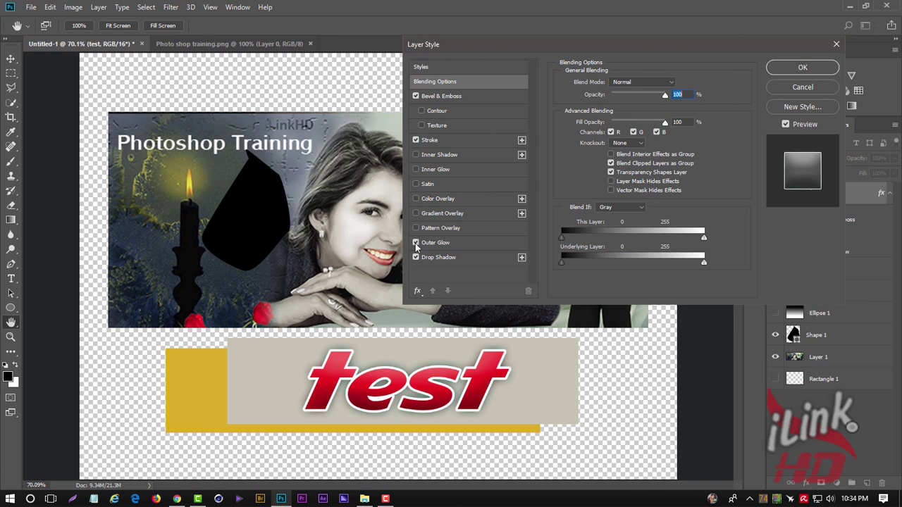
{"action": "left_click", "coordinate": [416, 228]}
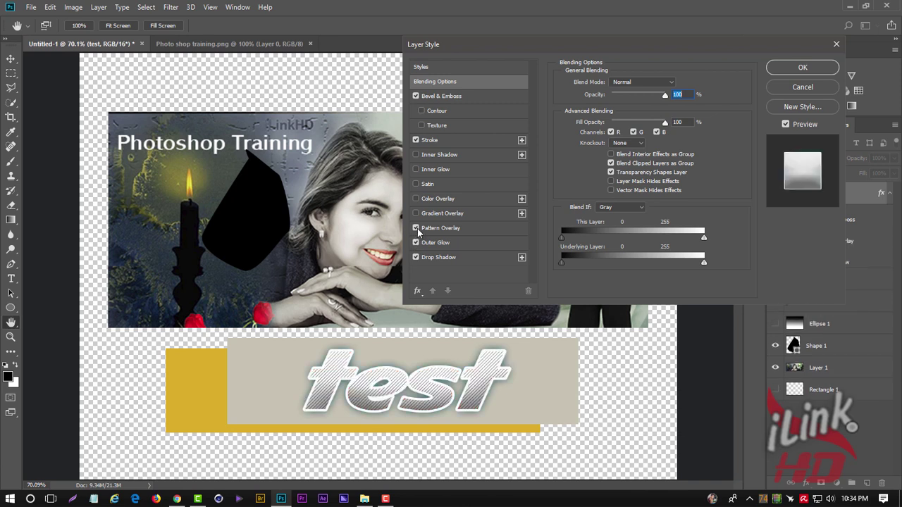
{"action": "left_click", "coordinate": [416, 228]}
{"action": "left_click", "coordinate": [416, 213]}
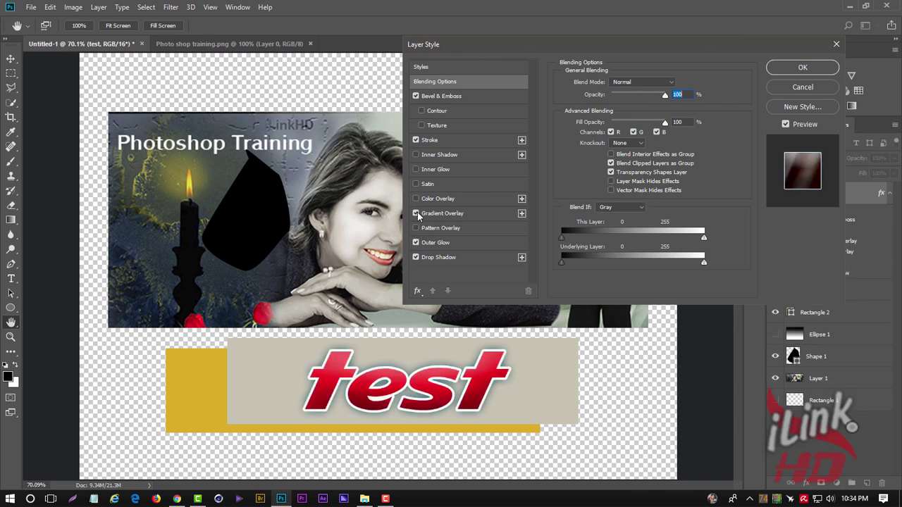
Enable Color Overlay, Satin and Inner Glow, then show the Inner Glow settings
{"action": "left_click", "coordinate": [416, 199]}
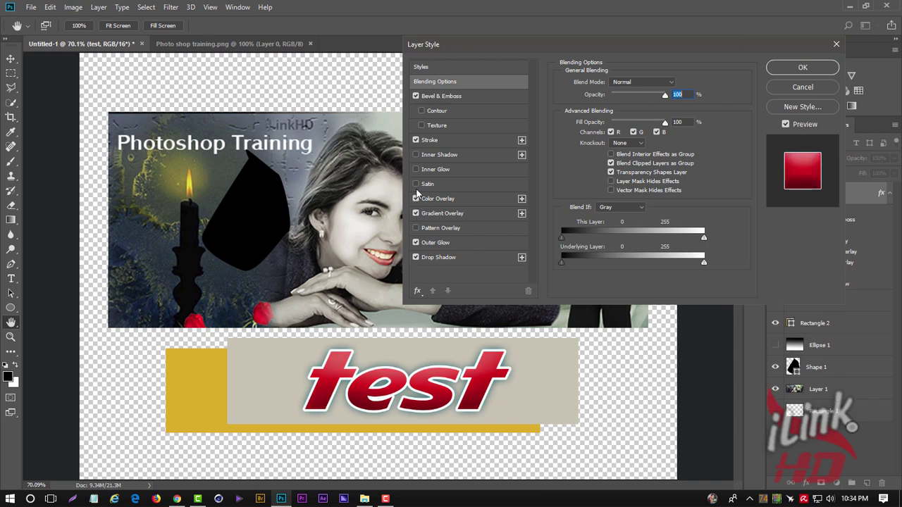
{"action": "left_click", "coordinate": [416, 185]}
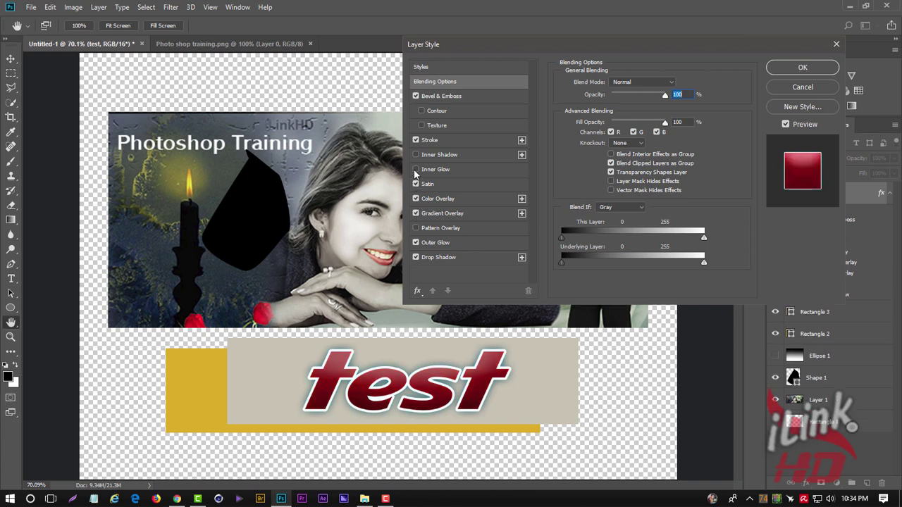
{"action": "left_click", "coordinate": [416, 169]}
{"action": "left_click", "coordinate": [416, 171]}
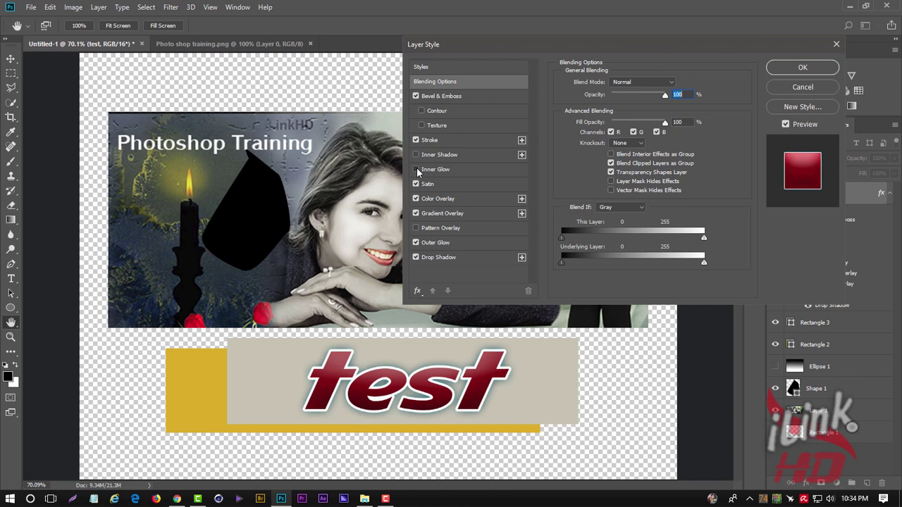
{"action": "left_click", "coordinate": [416, 170]}
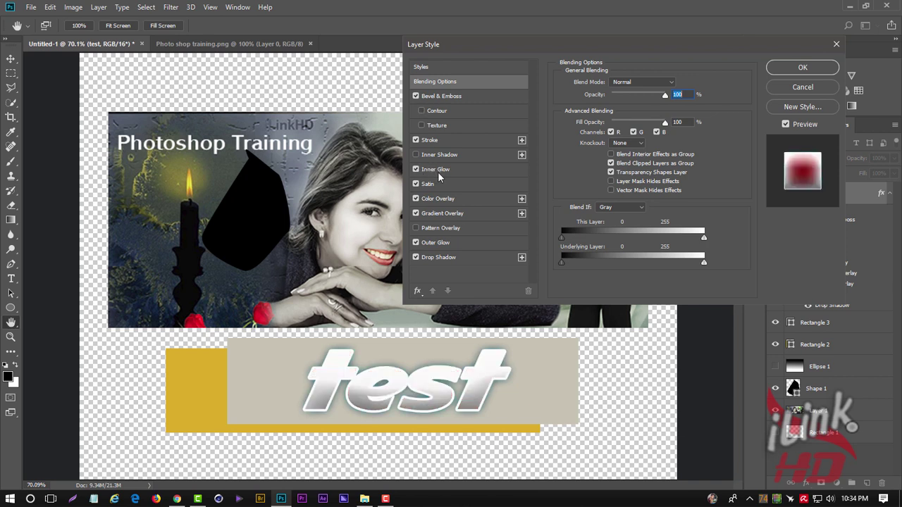
{"action": "left_click", "coordinate": [435, 170]}
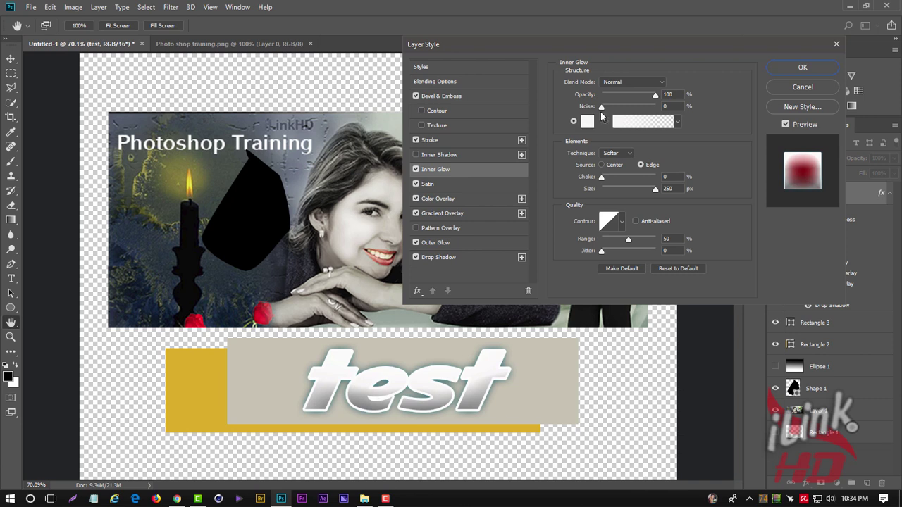
Give the inner glow lower opacity, Darken blend mode and a white colour
{"action": "mouse_move", "coordinate": [656, 94]}
{"action": "left_mouse_down"}
{"action": "mouse_move", "coordinate": [627, 98]}
{"action": "mouse_move", "coordinate": [636, 100]}
{"action": "left_mouse_up"}
{"action": "left_click", "coordinate": [635, 82]}
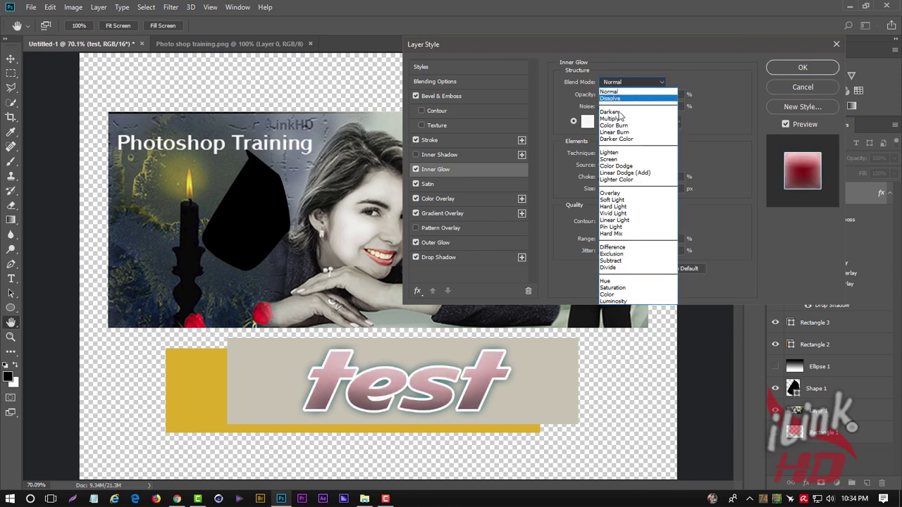
{"action": "left_click", "coordinate": [620, 107]}
{"action": "left_click", "coordinate": [587, 121]}
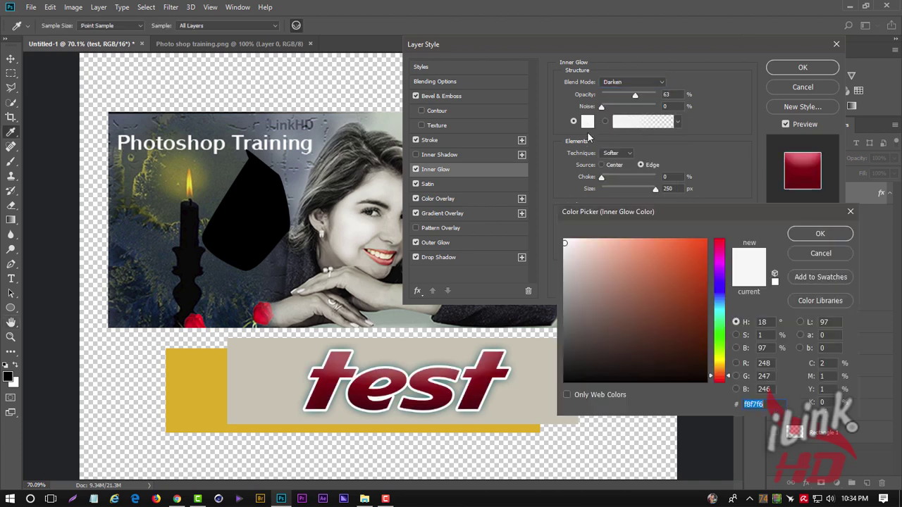
{"action": "left_click", "coordinate": [697, 253]}
{"action": "left_click", "coordinate": [579, 265]}
{"action": "left_click", "coordinate": [820, 234]}
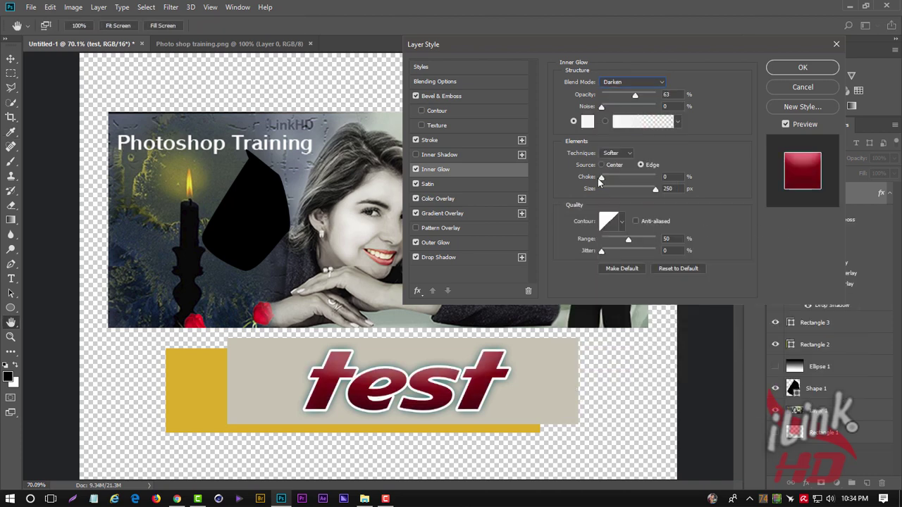
Set the Satin angle to 27°, adjust its opacity, and apply the layer style
{"action": "left_click", "coordinate": [430, 184]}
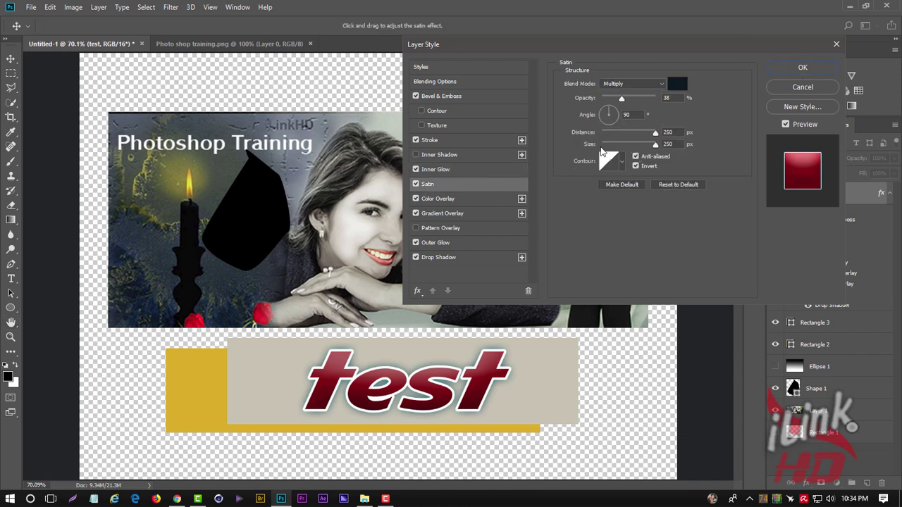
{"action": "left_click_drag", "start_coordinate": [612, 112], "coordinate": [637, 104]}
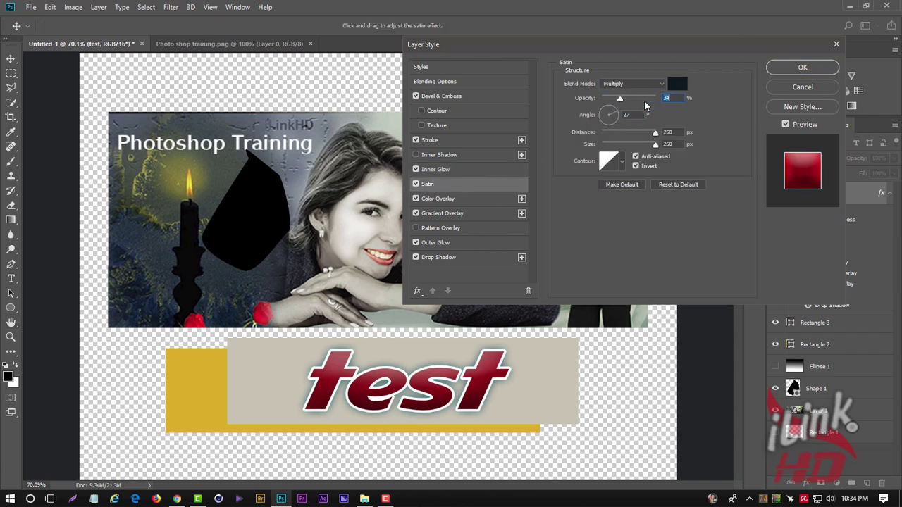
{"action": "left_click", "coordinate": [655, 99]}
{"action": "left_click", "coordinate": [791, 70]}
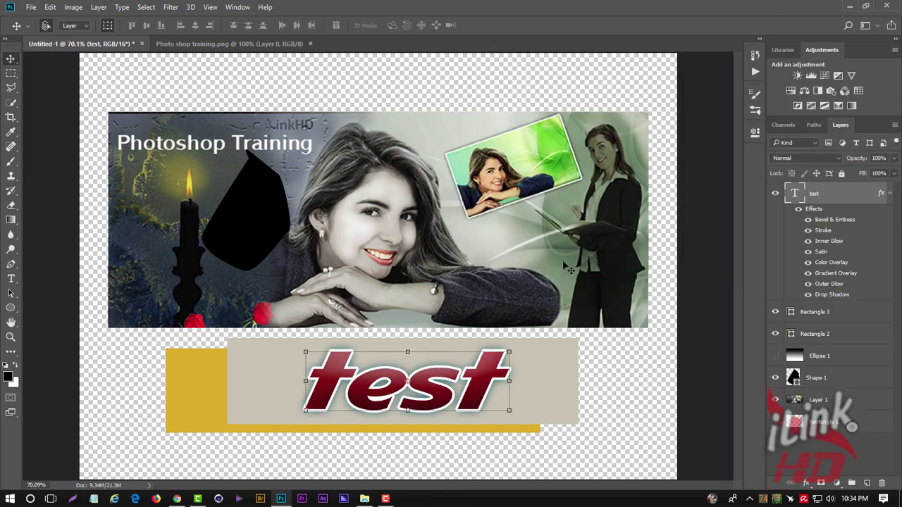
Toggle between the Path Selection and Move tools, ending with the Move tool active
{"action": "left_click", "coordinate": [11, 295]}
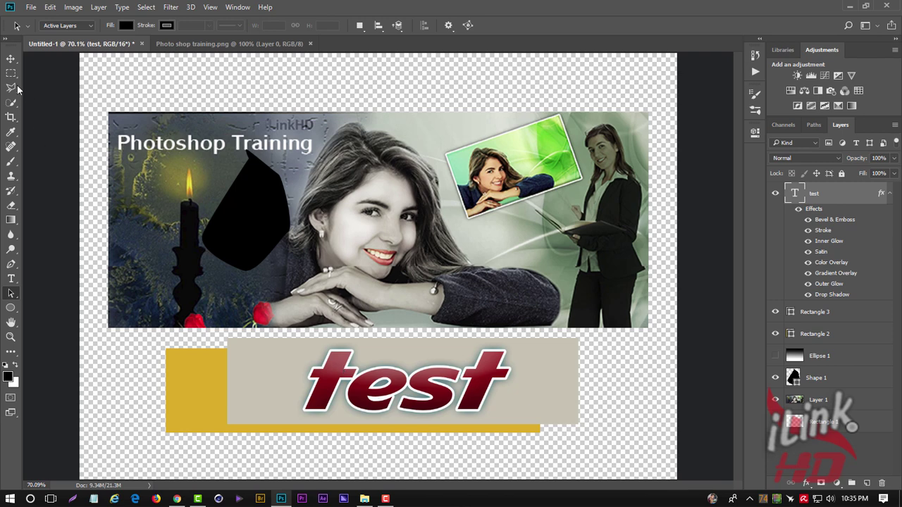
{"action": "left_click", "coordinate": [10, 58]}
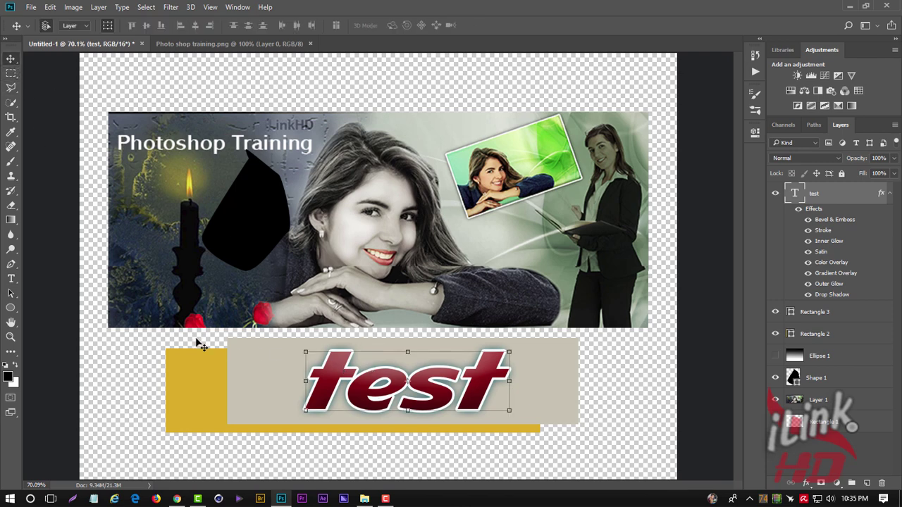
{"action": "left_click", "coordinate": [10, 294]}
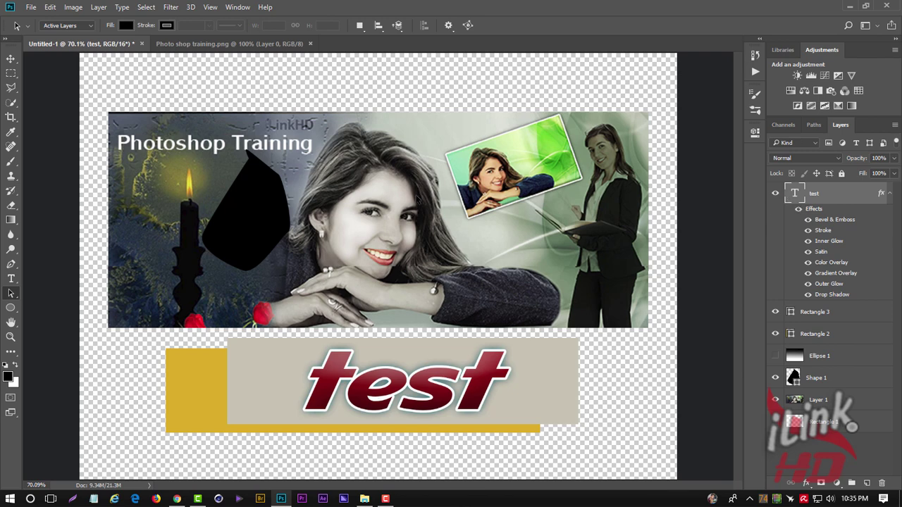
{"action": "left_click", "coordinate": [13, 60]}
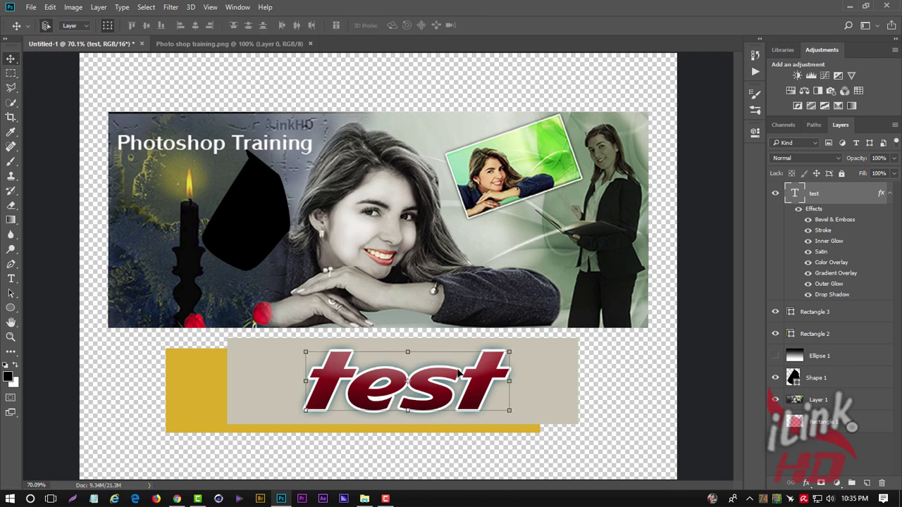
Skew the test text into a forward slant and apply the transformation
{"action": "left_click", "coordinate": [510, 356]}
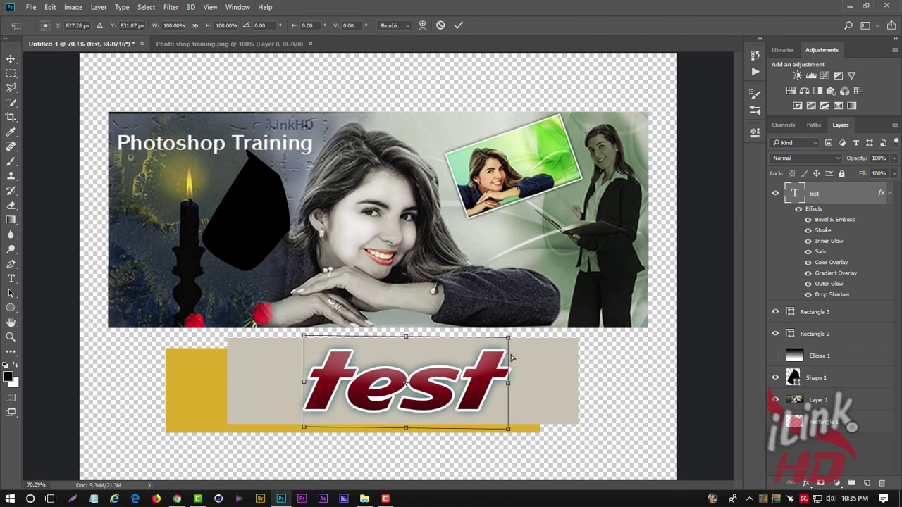
{"action": "mouse_move", "coordinate": [512, 358]}
{"action": "left_mouse_down"}
{"action": "mouse_move", "coordinate": [412, 321]}
{"action": "mouse_move", "coordinate": [524, 360]}
{"action": "mouse_move", "coordinate": [546, 354]}
{"action": "left_mouse_up"}
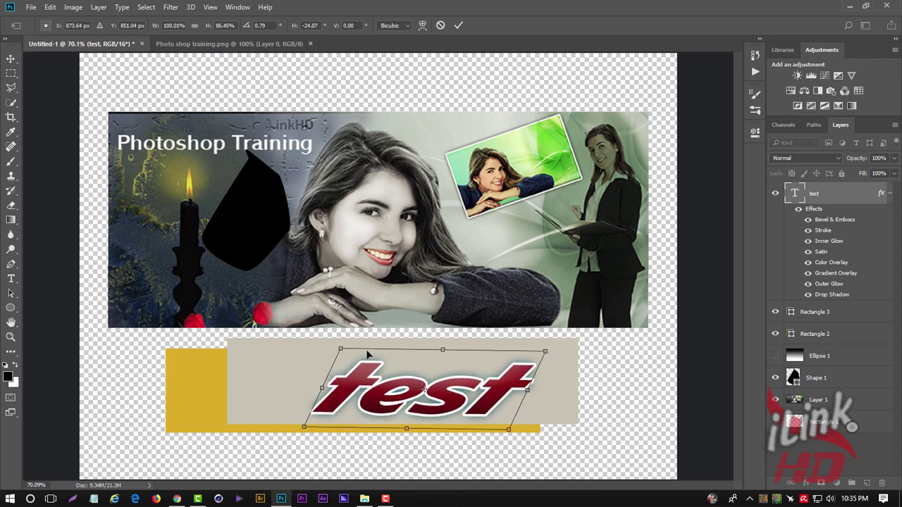
{"action": "left_click", "coordinate": [9, 61]}
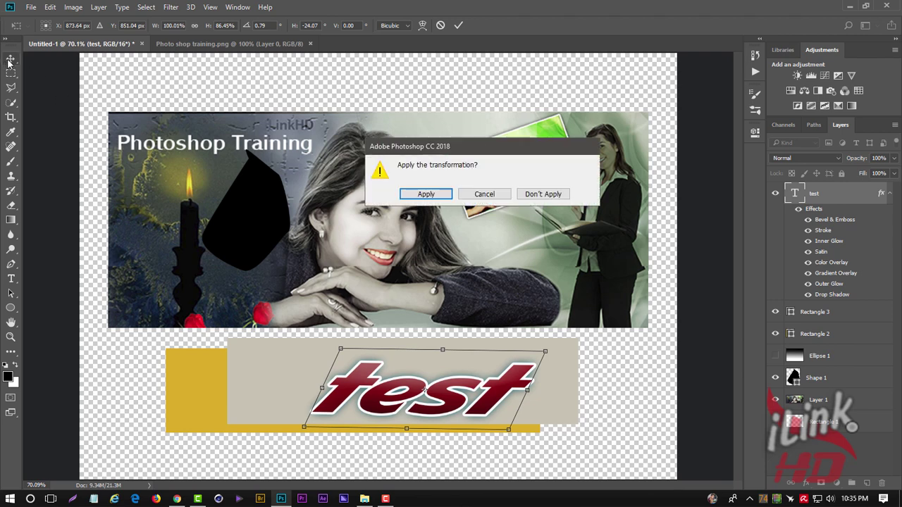
{"action": "left_click", "coordinate": [421, 196]}
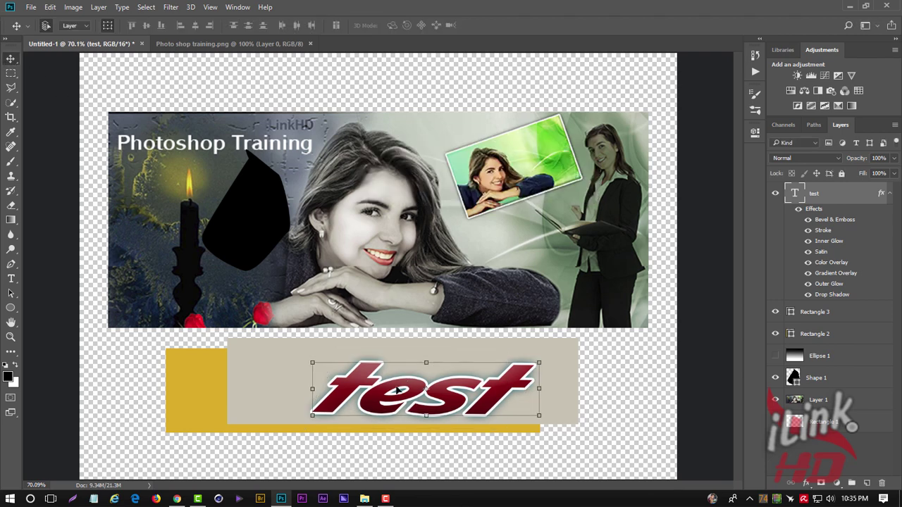
{"action": "left_click", "coordinate": [11, 323]}
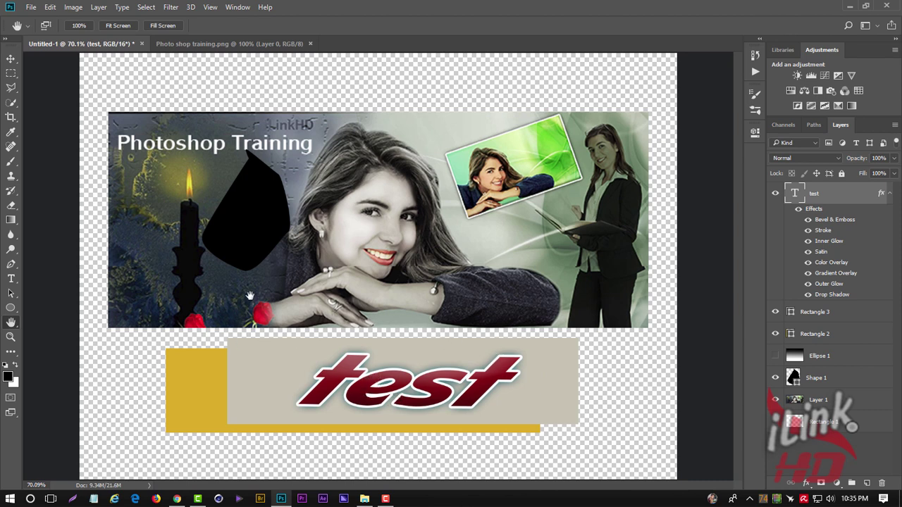
{"action": "left_click", "coordinate": [10, 337]}
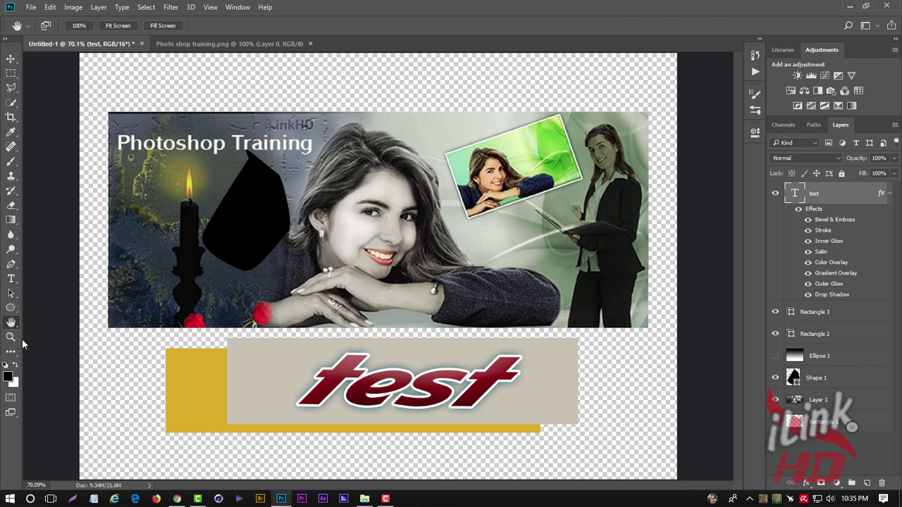
{"action": "left_click", "coordinate": [254, 291]}
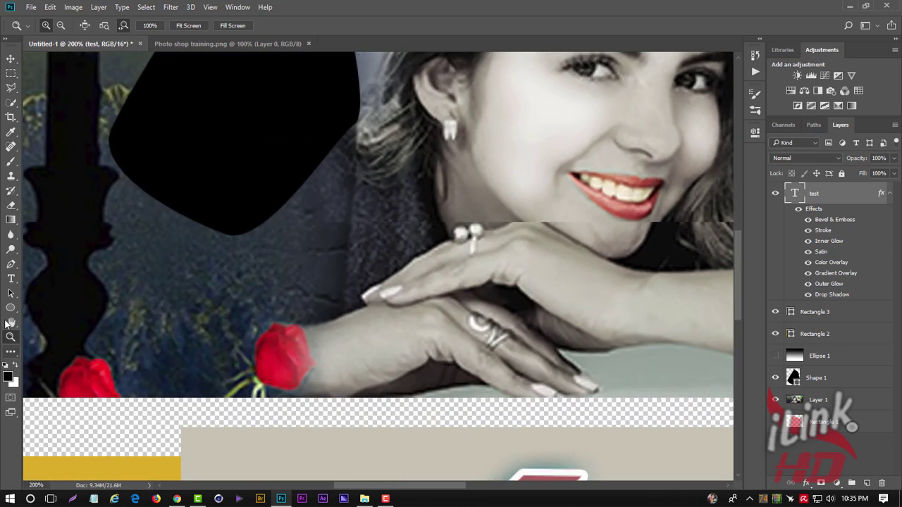
{"action": "left_click", "coordinate": [11, 322]}
{"action": "mouse_move", "coordinate": [304, 268]}
{"action": "left_mouse_down"}
{"action": "mouse_move", "coordinate": [374, 109]}
{"action": "mouse_move", "coordinate": [151, 25]}
{"action": "left_mouse_up"}
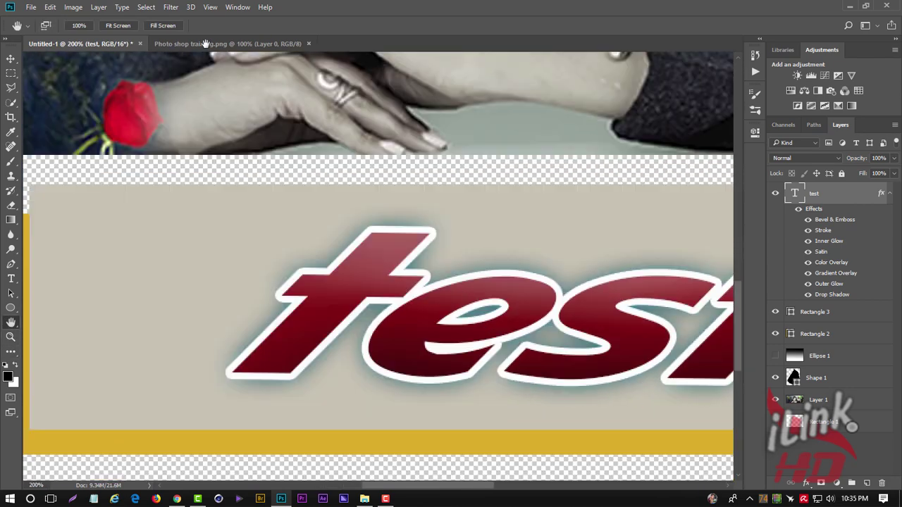
{"action": "mouse_move", "coordinate": [470, 203]}
{"action": "left_mouse_down"}
{"action": "mouse_move", "coordinate": [294, 149]}
{"action": "mouse_move", "coordinate": [426, 207]}
{"action": "mouse_move", "coordinate": [439, 243]}
{"action": "left_mouse_up"}
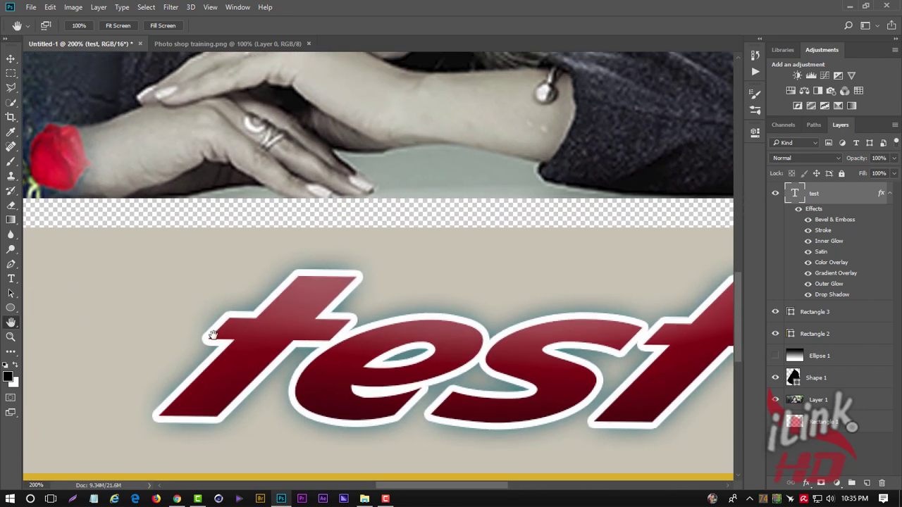
{"action": "left_click_drag", "start_coordinate": [352, 282], "coordinate": [352, 226]}
{"action": "left_click_drag", "start_coordinate": [221, 255], "coordinate": [221, 322]}
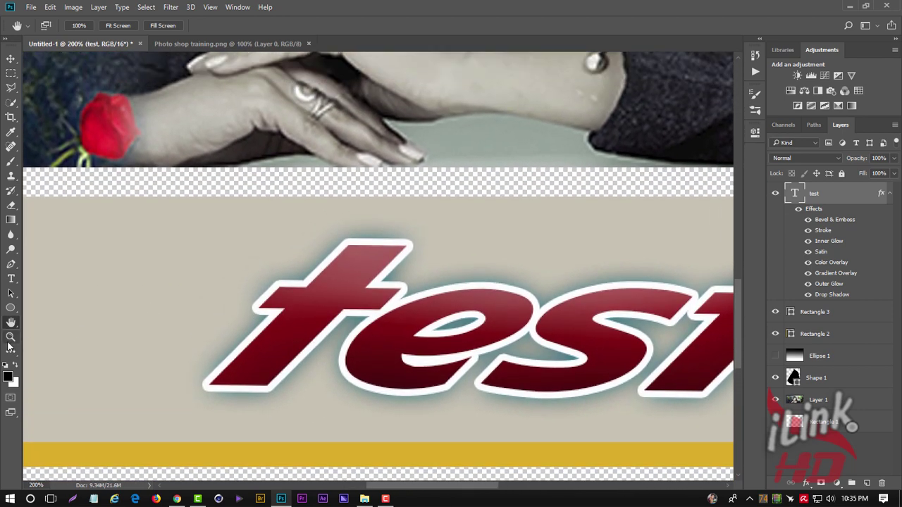
{"action": "left_click", "coordinate": [11, 339]}
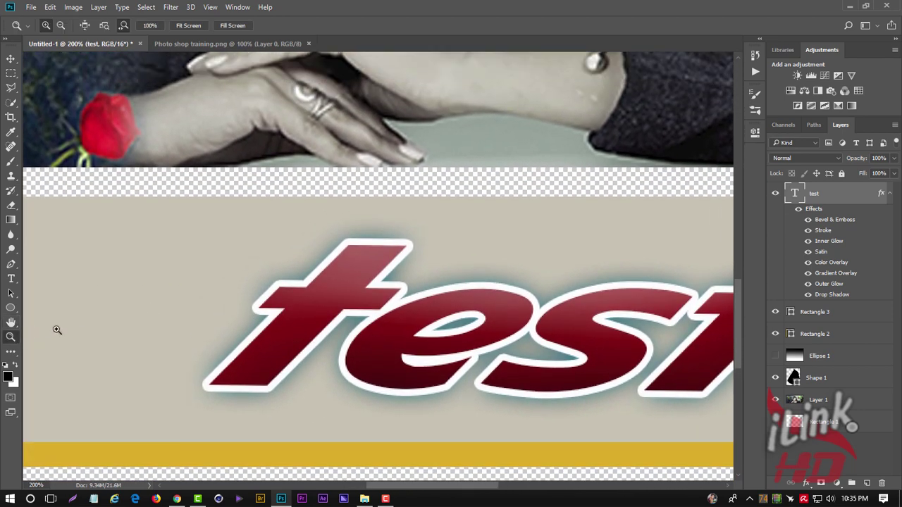
{"action": "right_click", "coordinate": [168, 280]}
{"action": "left_click", "coordinate": [187, 289]}
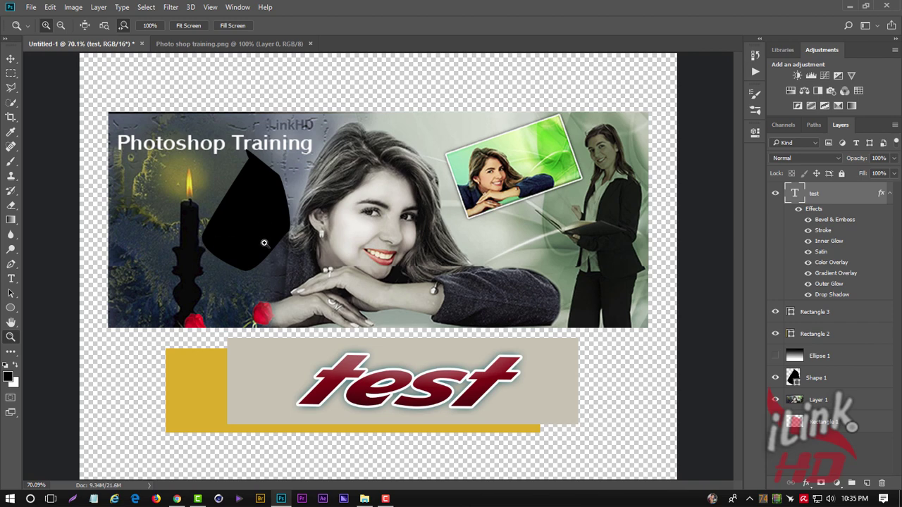
With the Move tool active, zoom to about 137% on the woman's face
{"action": "left_click", "coordinate": [11, 59]}
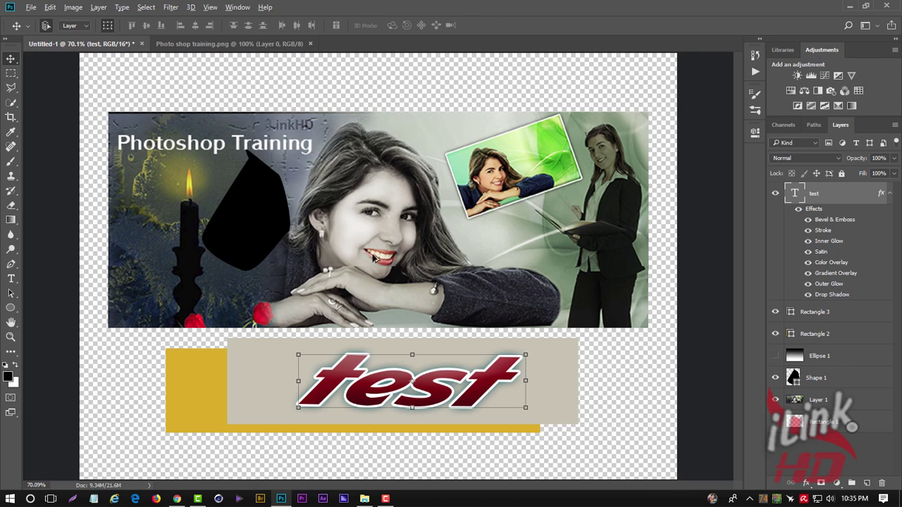
{"action": "scroll", "coordinate": [372, 259], "scroll_direction": "up", "scroll_amount": 2}
{"action": "scroll", "coordinate": [377, 262], "scroll_direction": "up", "scroll_amount": 2}
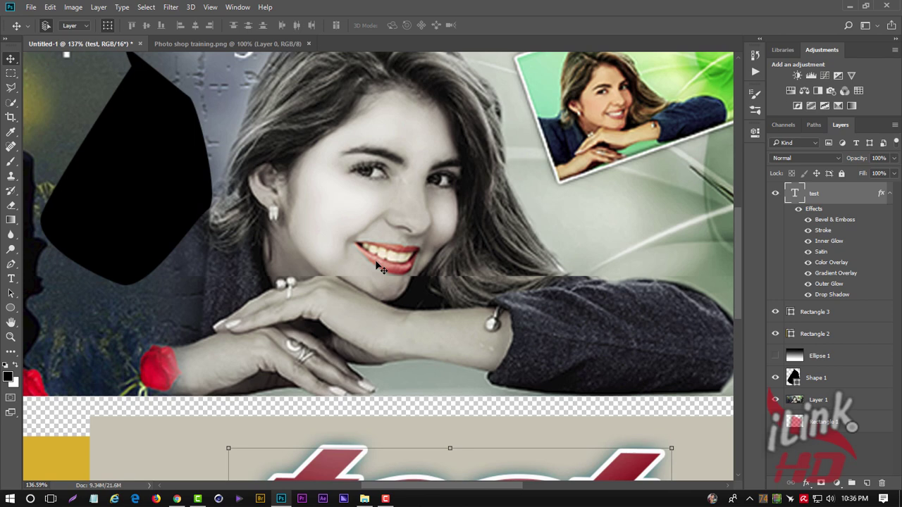
{"action": "scroll", "coordinate": [377, 258], "scroll_direction": "down", "scroll_amount": 2}
{"action": "scroll", "coordinate": [377, 258], "scroll_direction": "down", "scroll_amount": 2}
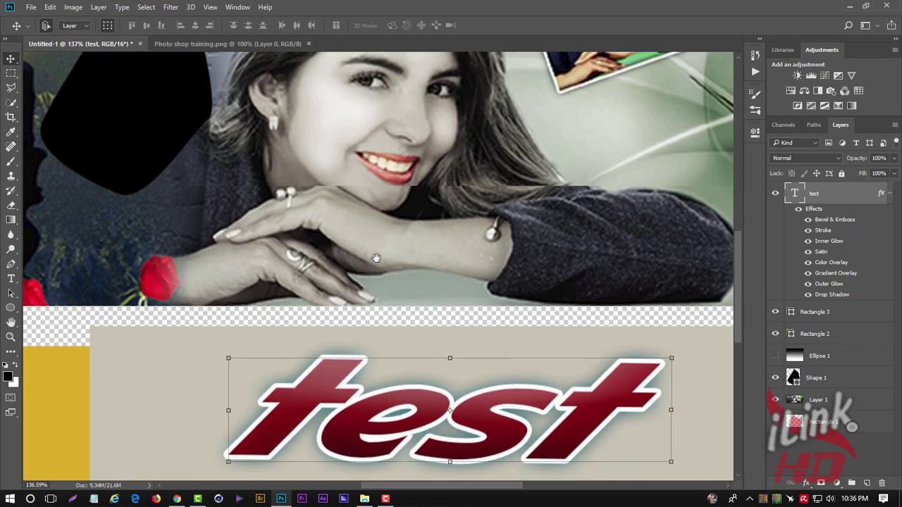
{"action": "scroll", "coordinate": [377, 258], "scroll_direction": "up", "scroll_amount": 2}
{"action": "scroll", "coordinate": [376, 258], "scroll_direction": "up", "scroll_amount": 2}
{"action": "scroll", "coordinate": [377, 261], "scroll_direction": "up", "scroll_amount": 1}
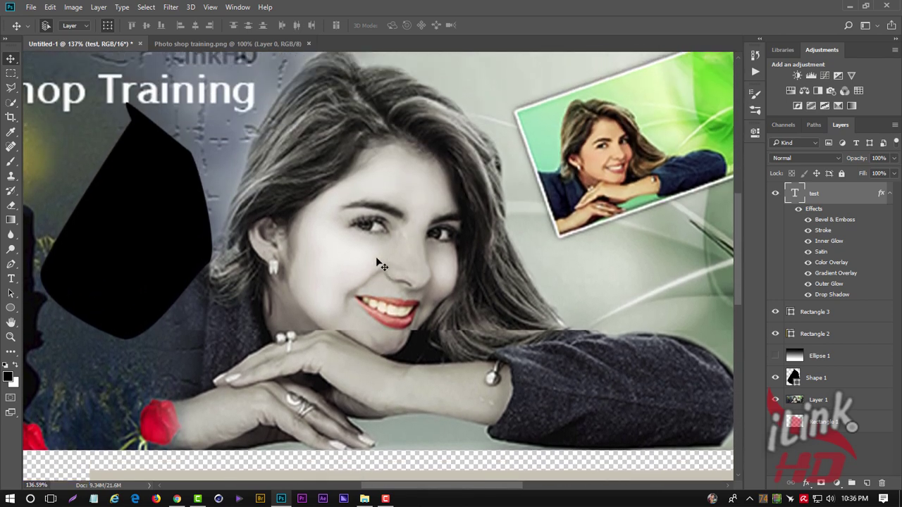